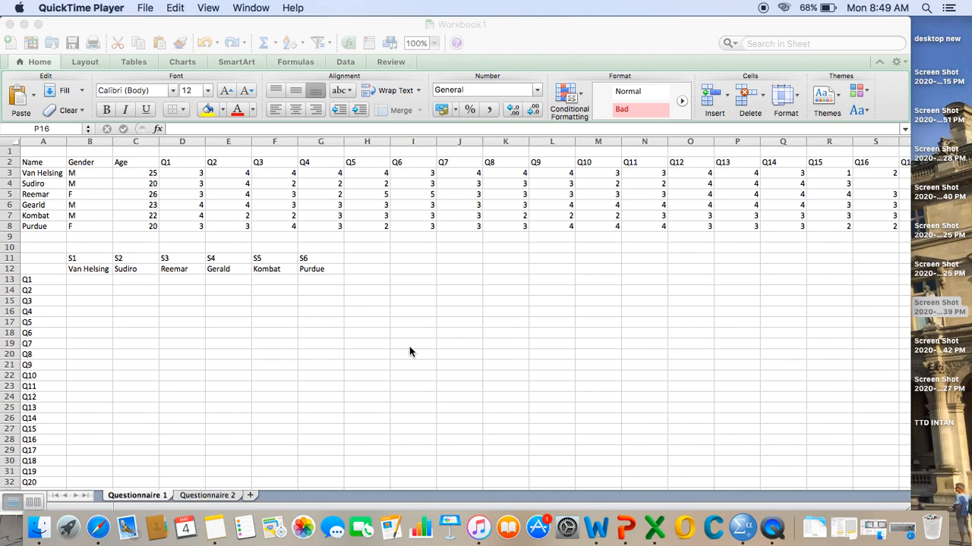
- Examine the header row of the response table, from Name, Gender and Age into the first question columns
click(33, 168)
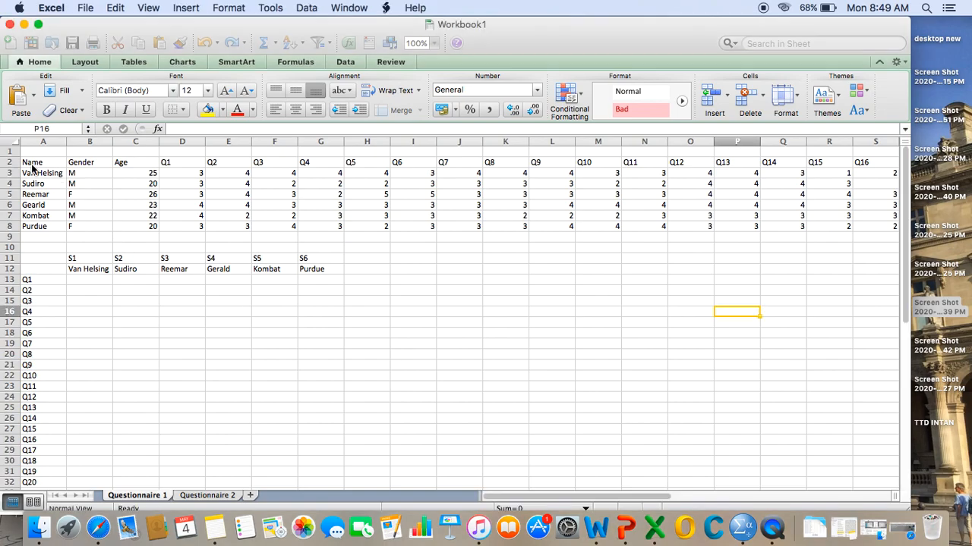
click(32, 163)
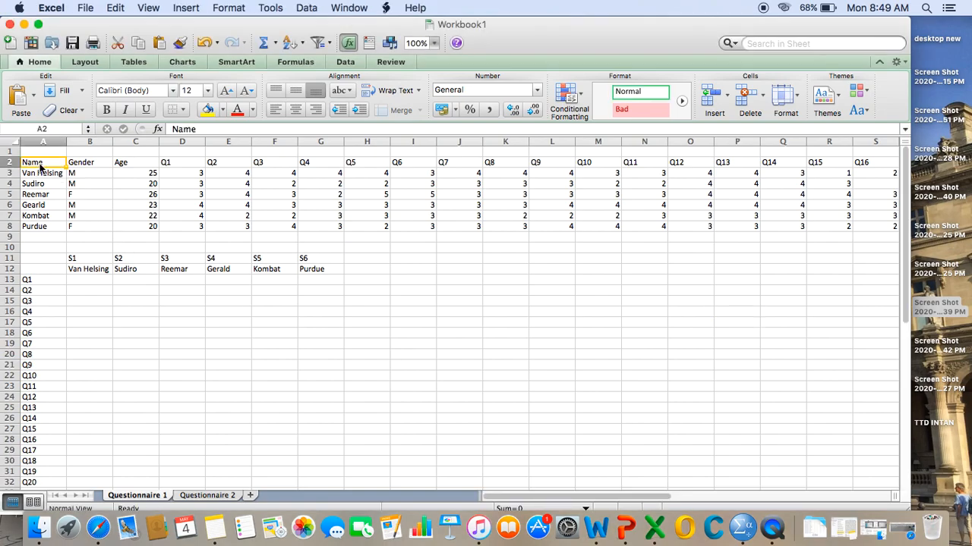
click(94, 169)
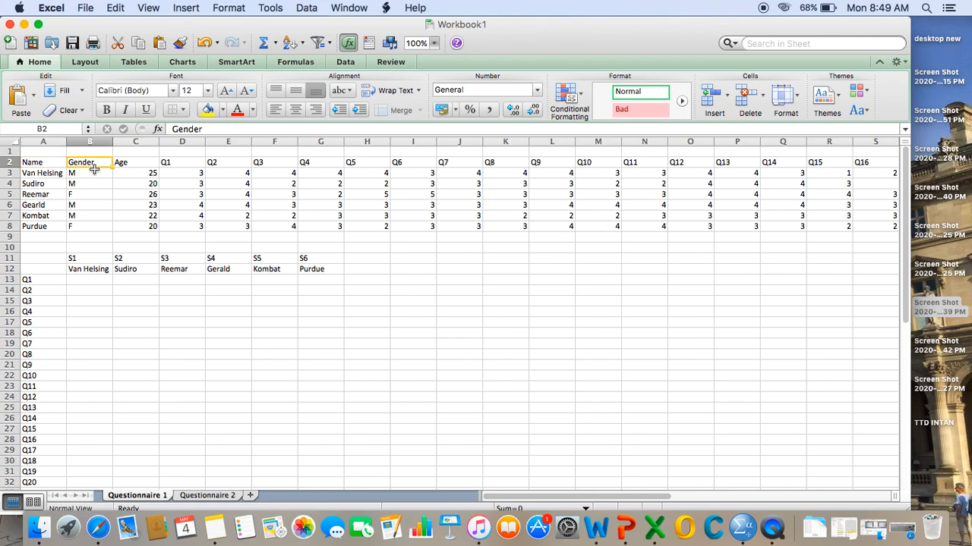
key(Tab)
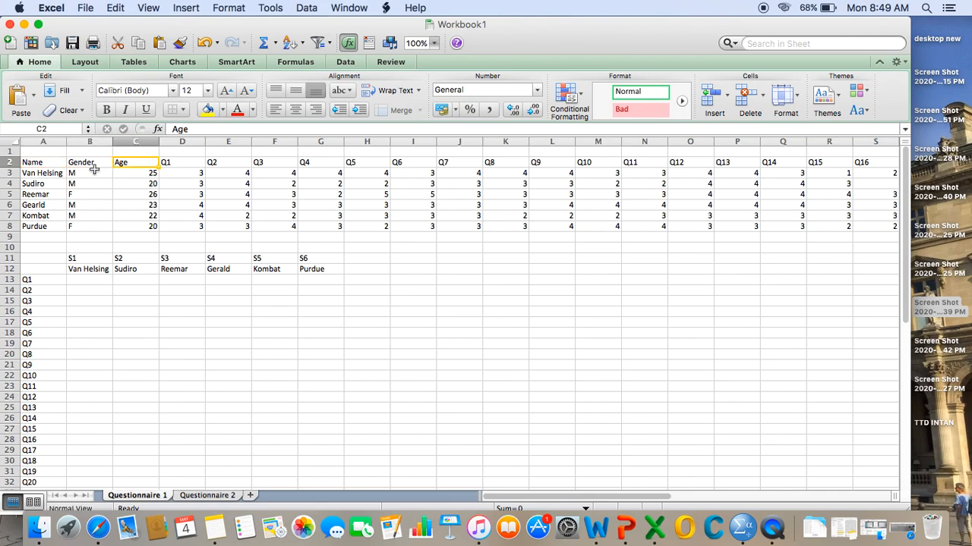
key(Tab)
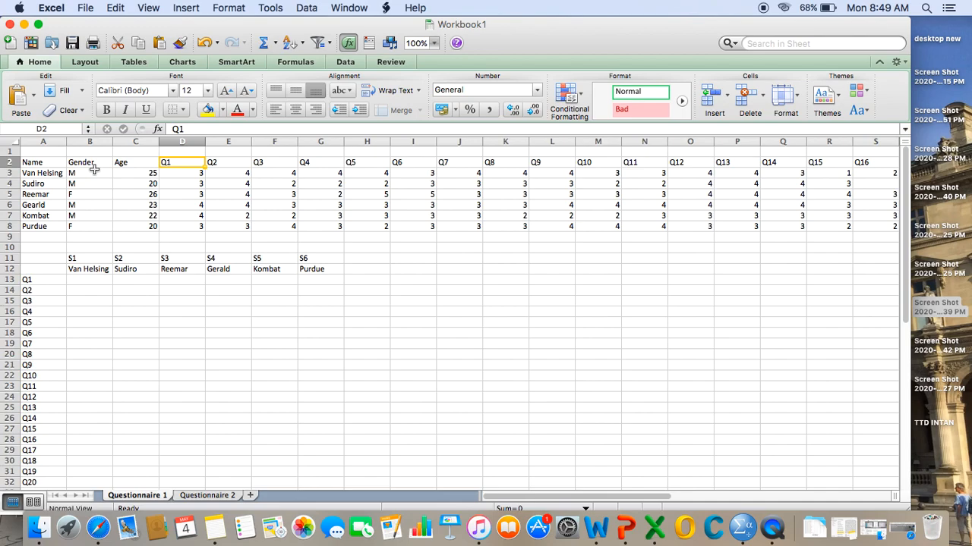
key(Tab)
key(Tab)
key(Tab)
key(shift+Tab)
key(shift+Tab)
key(shift+Tab)
key(shift+Tab)
key(Tab)
key(Down)
key(Up)
- Look through the remaining question headers up to Q20, and return to the Name header in A2
key(Right)
key(Right)
key(Right)
key(Right)
key(Right)
key(Right)
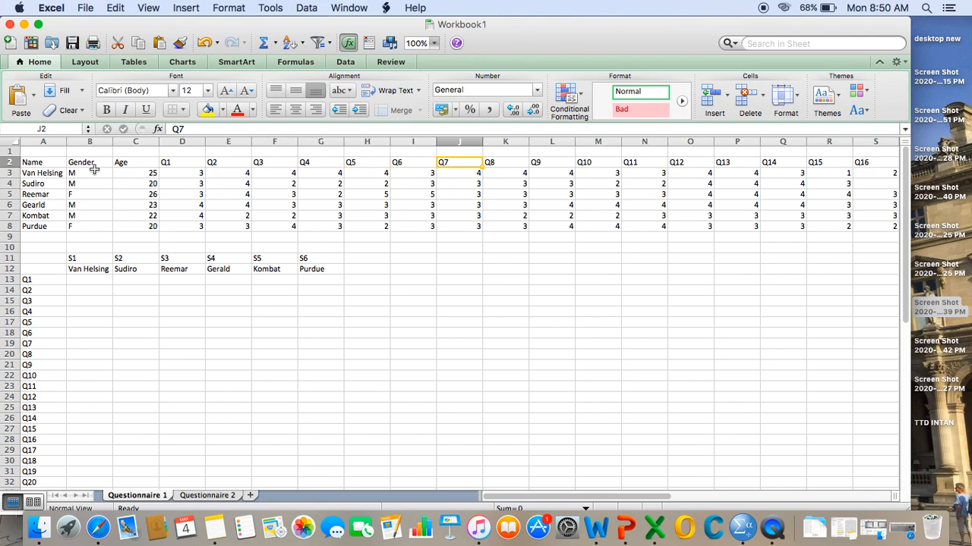
key(Right)
key(Right)
key(Right)
key(Right)
key(Right)
key(Right)
key(Right)
key(Right)
key(Right)
key(Right)
key(Right)
key(Right)
key(Right)
key(Right)
key(Left)
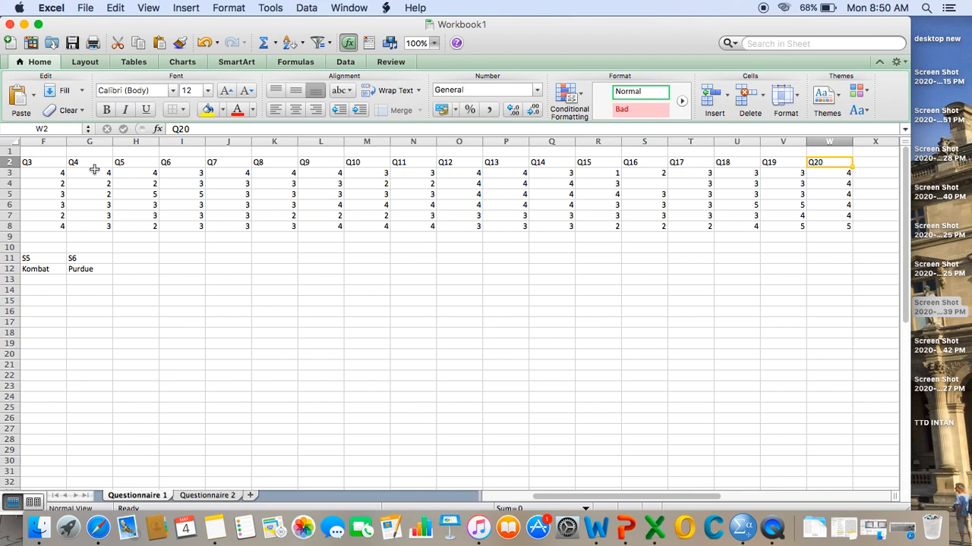
key(Left)
key(Left)
key(Left)
key(Left)
key(Left)
key(Left)
key(Left)
key(Left)
key(Left)
key(Left)
key(Left)
key(Left)
key(Left)
key(Left)
key(Left)
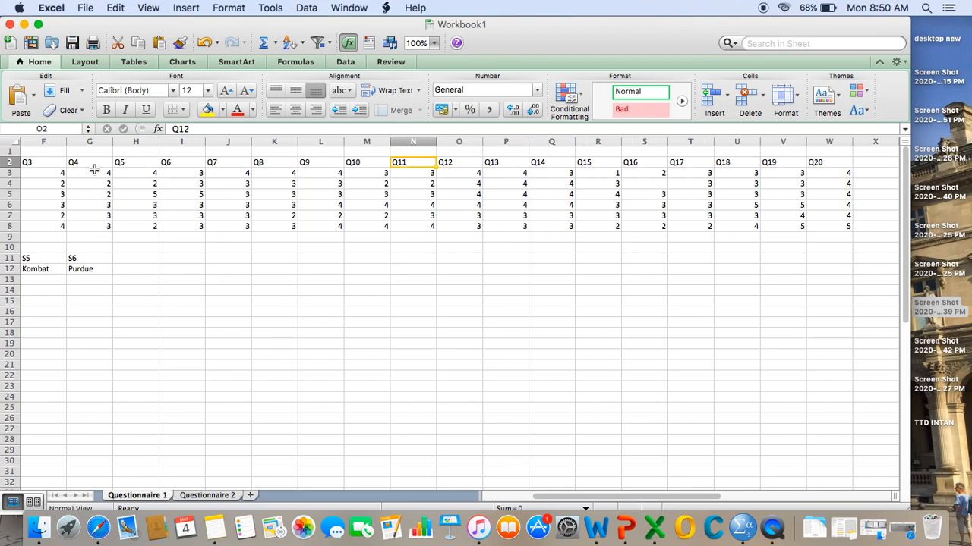
key(Left)
key(Left)
key(Left)
key(Left)
key(Left)
key(Left)
key(Left)
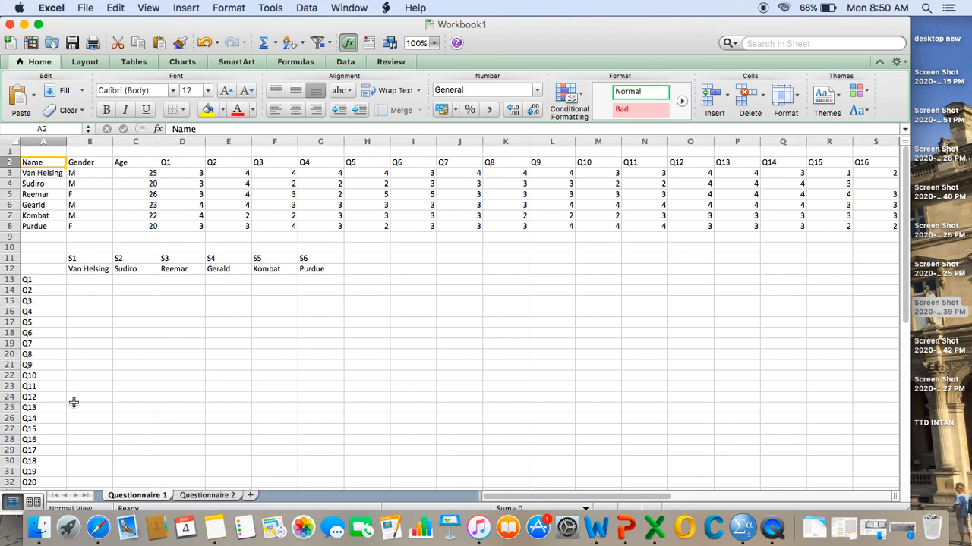
- Rename the Questionnaire 1 sheet as "Students Willingness to Communi"
double_click(144, 495)
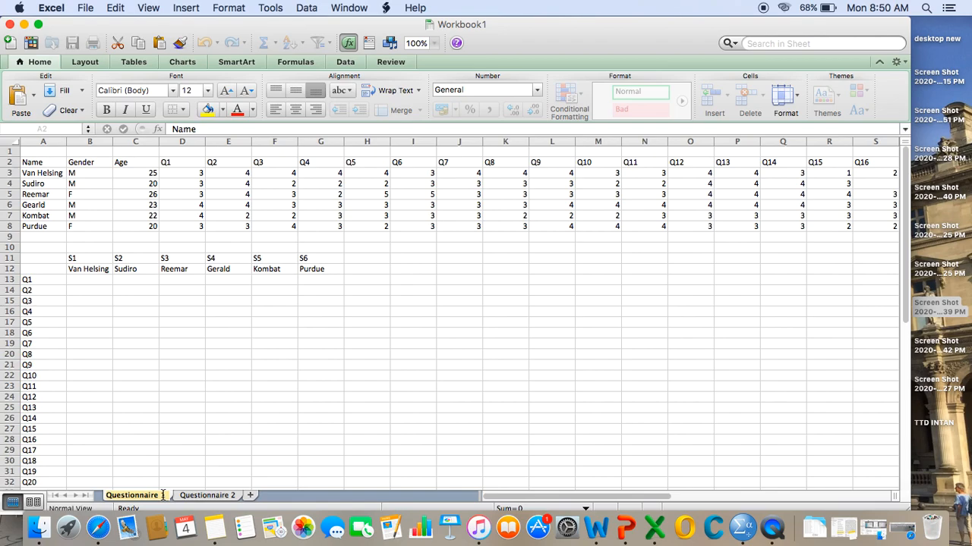
text(Studnet)
key(Return)
key(BackSpace)
key(BackSpace)
key(BackSpace)
text(ents Willingness to Communi)
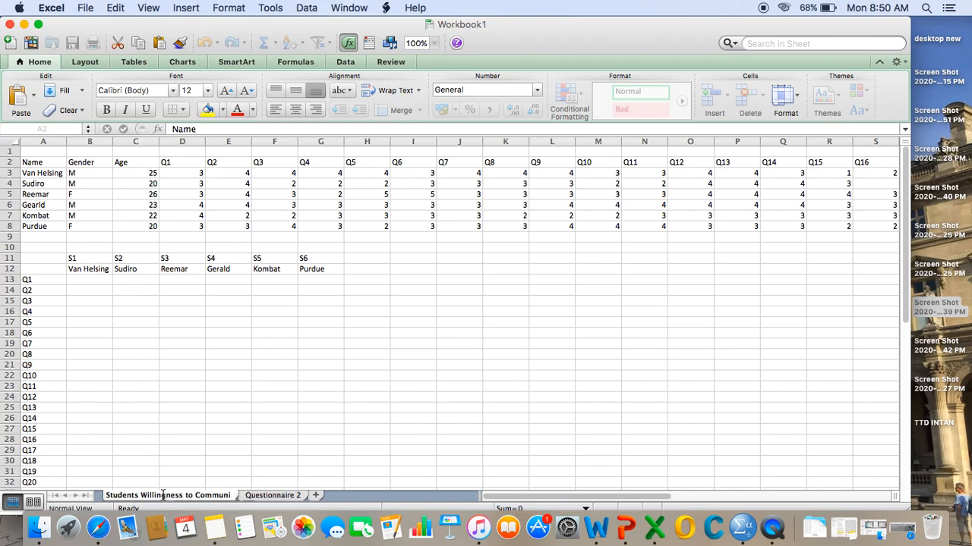
click(271, 453)
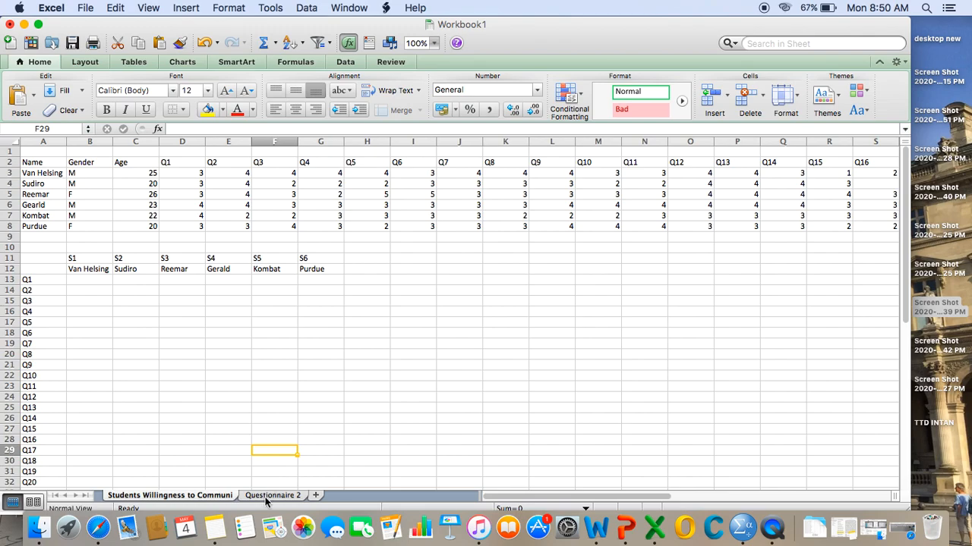
- Rename the Questionnaire 2 sheet as "Students Speaking Confidence"
click(269, 496)
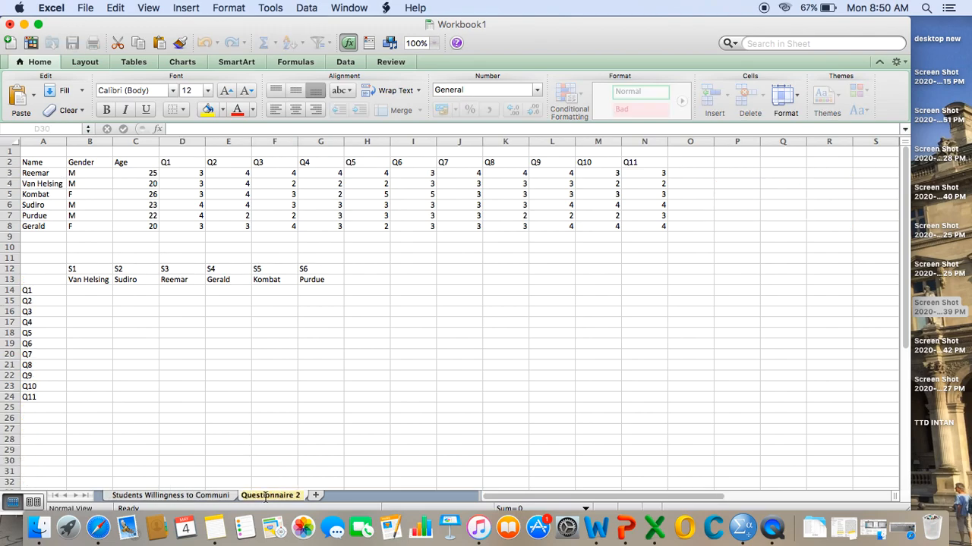
text(Students)
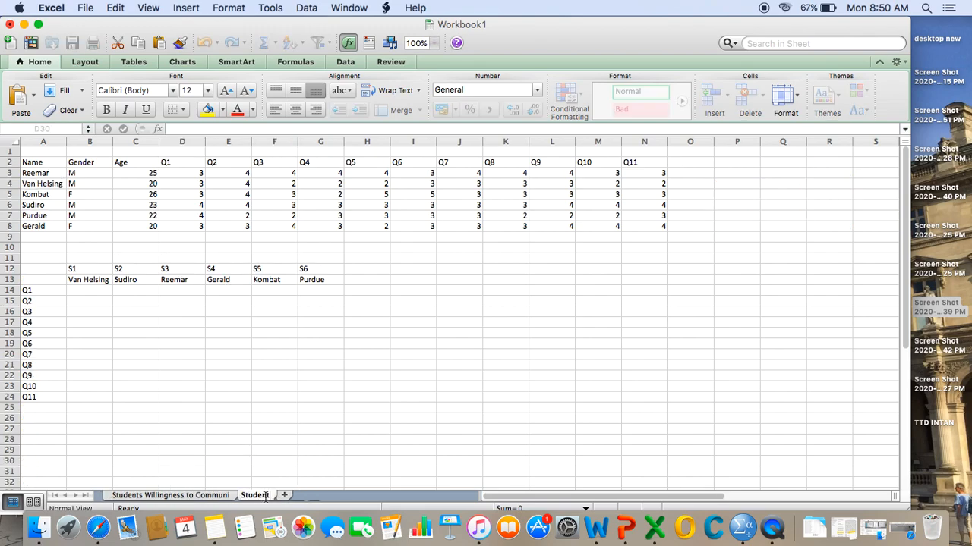
text( Speaking Confidence)
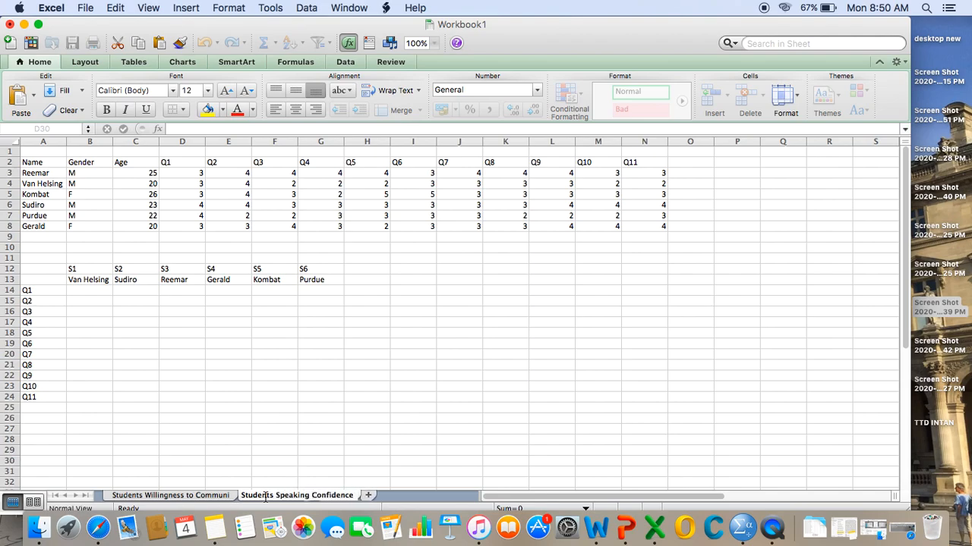
click(365, 462)
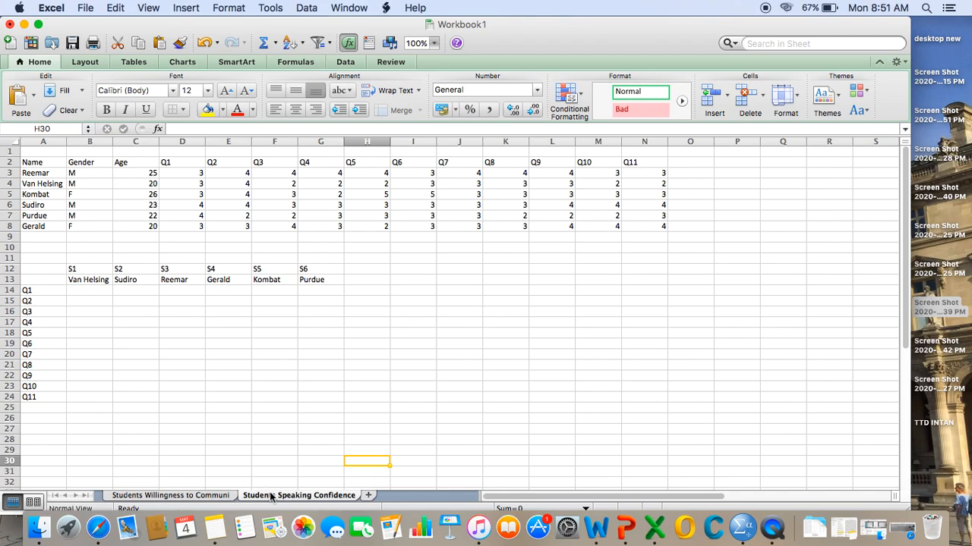
- Return to the Students Willingness to Communi sheet and review the student names in A3:A8
click(177, 496)
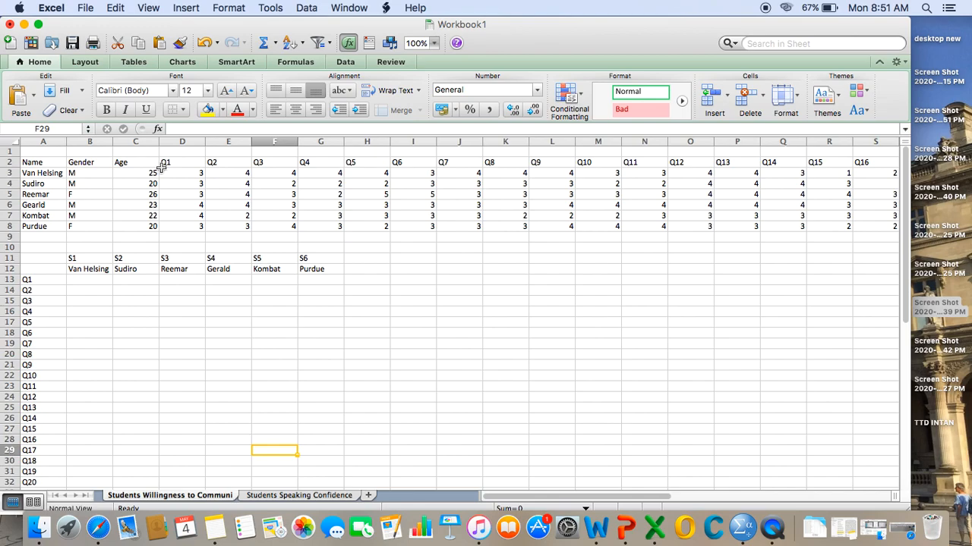
click(50, 173)
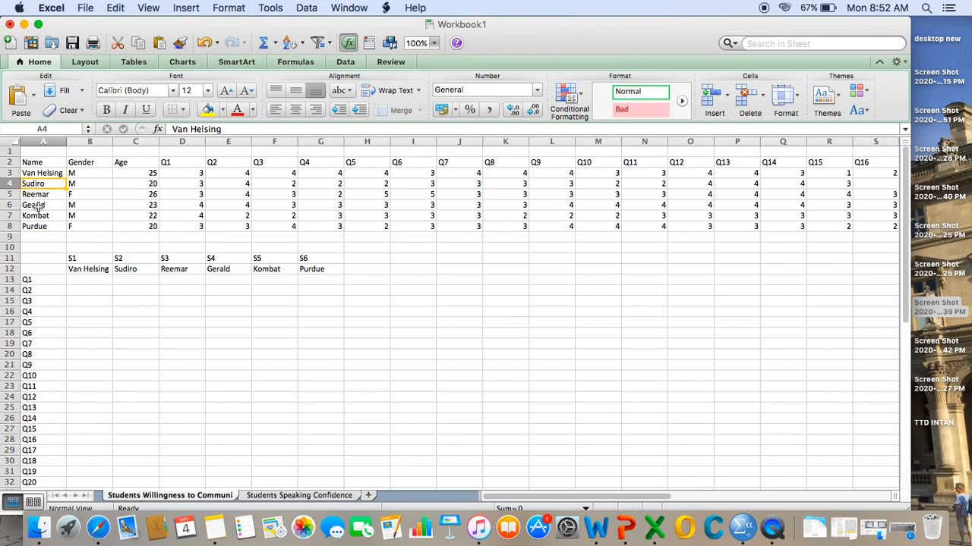
key(Down)
key(Down)
key(Down)
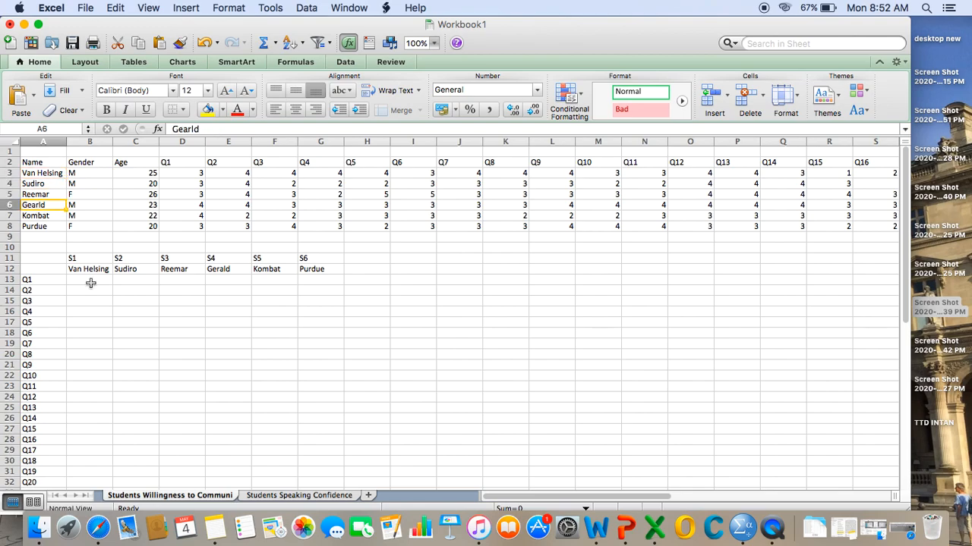
key(Down)
key(Down)
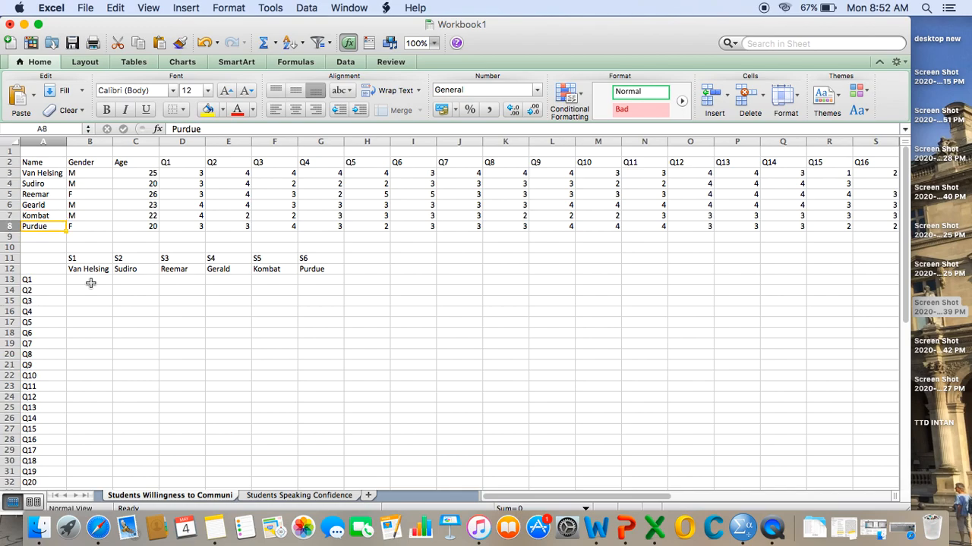
key(Up)
key(Up)
key(Up)
key(Up)
key(Up)
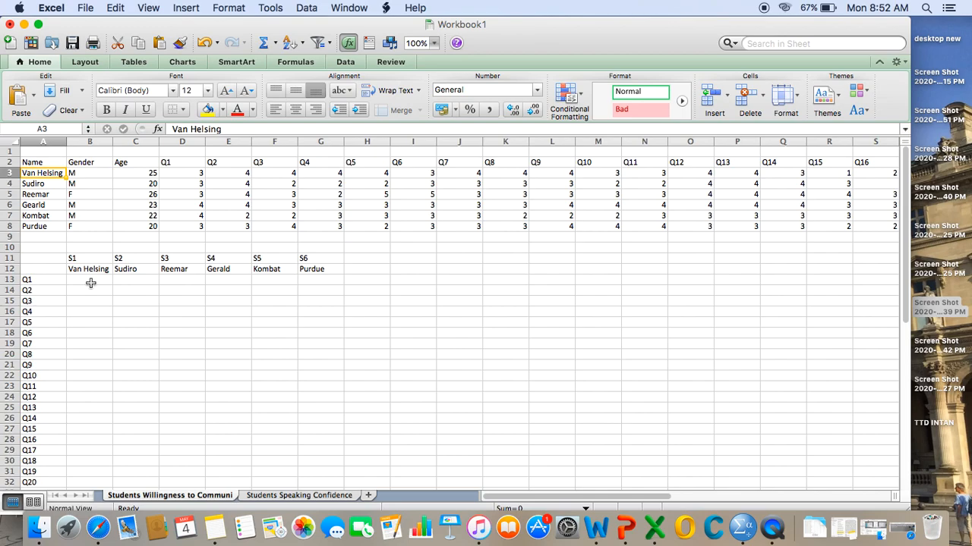
key(Down)
key(Down)
key(Up)
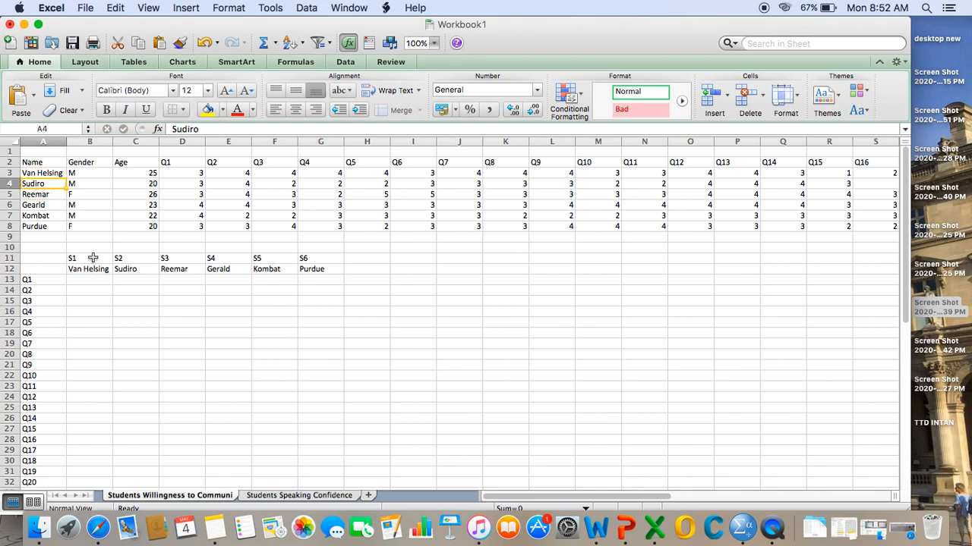
- Review the S1 to S6 labels and the student names laid out horizontally in B12:G12
click(93, 258)
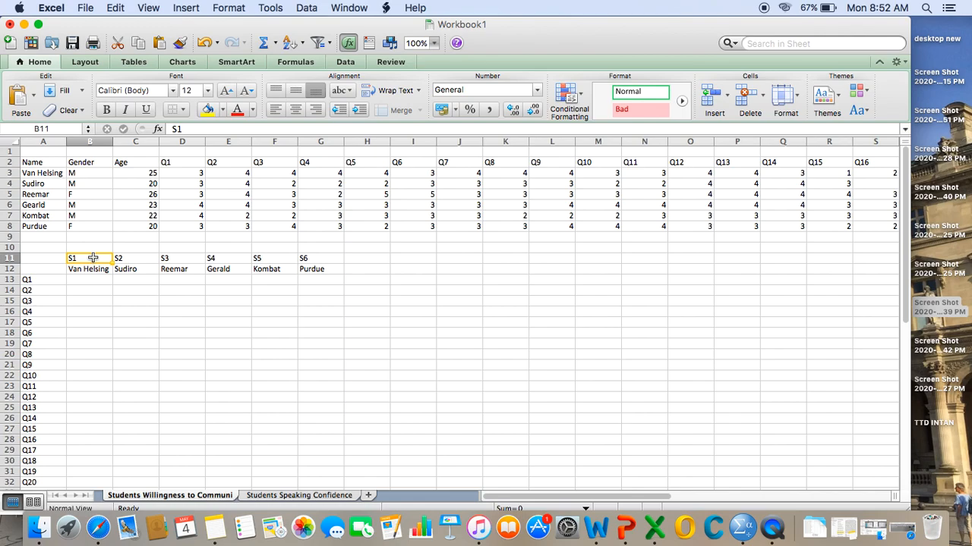
key(Down)
key(Right)
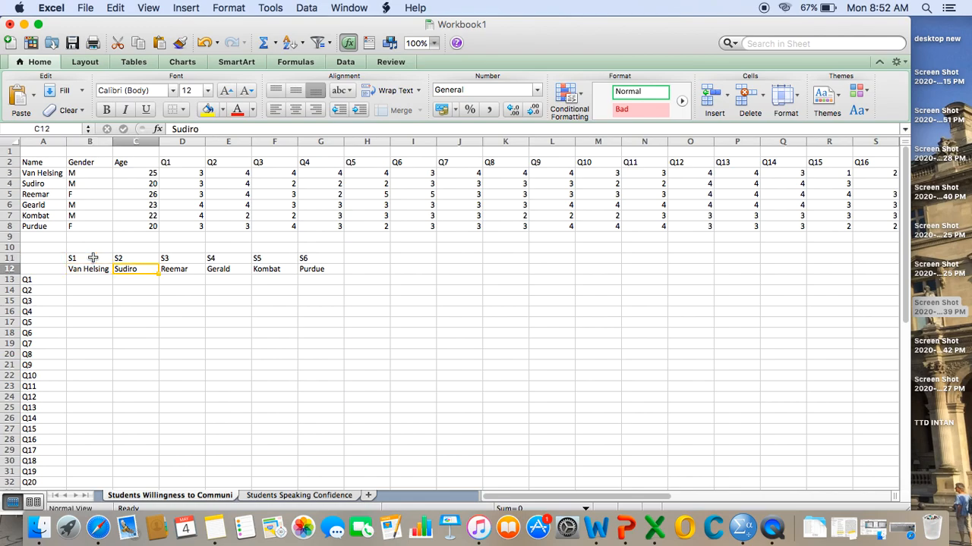
key(Right)
key(Right)
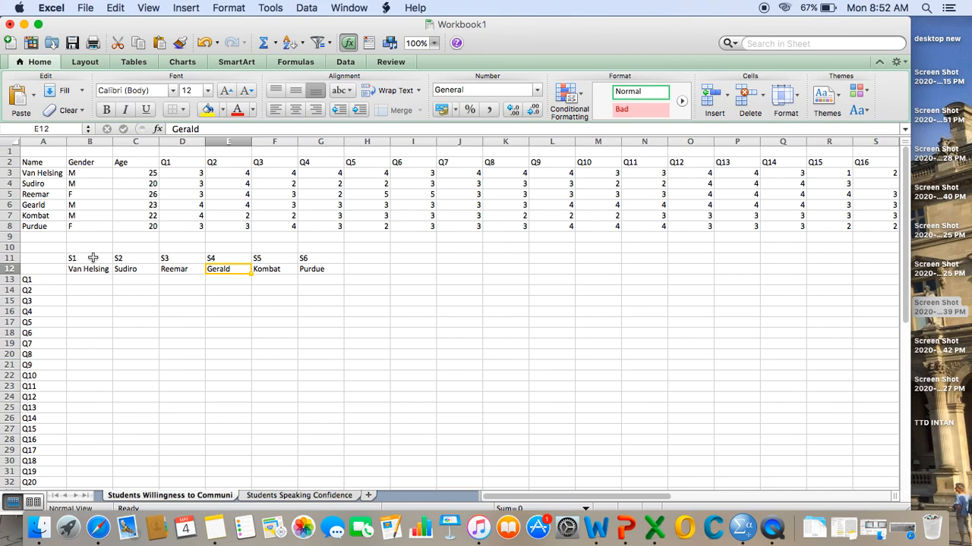
key(Right)
key(Right)
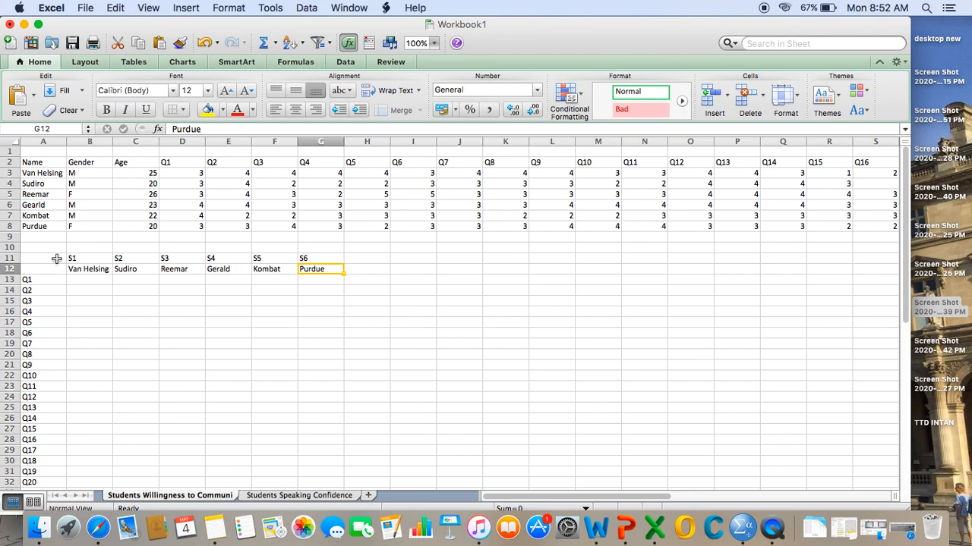
click(98, 272)
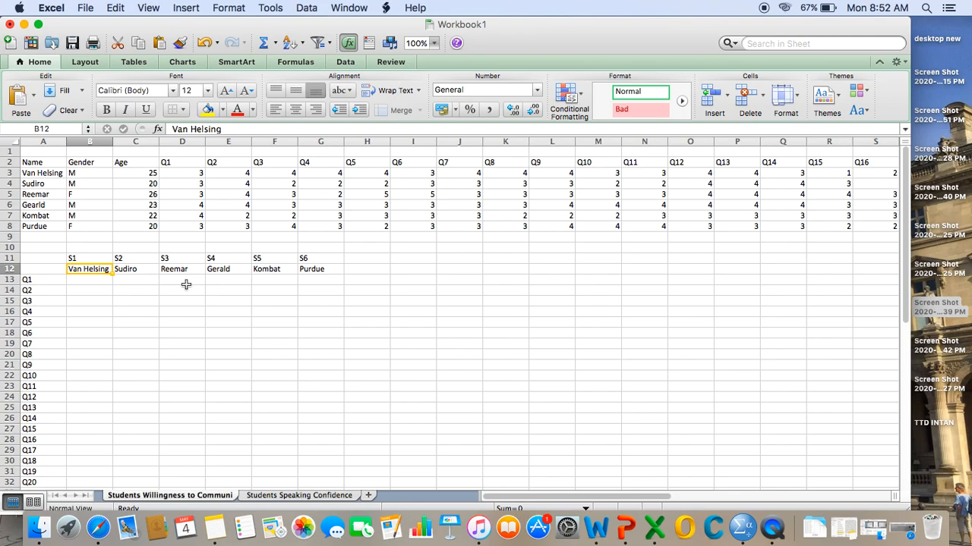
key(shift+Right)
key(shift+Right)
key(shift+Right)
key(shift+Right)
key(shift+Right)
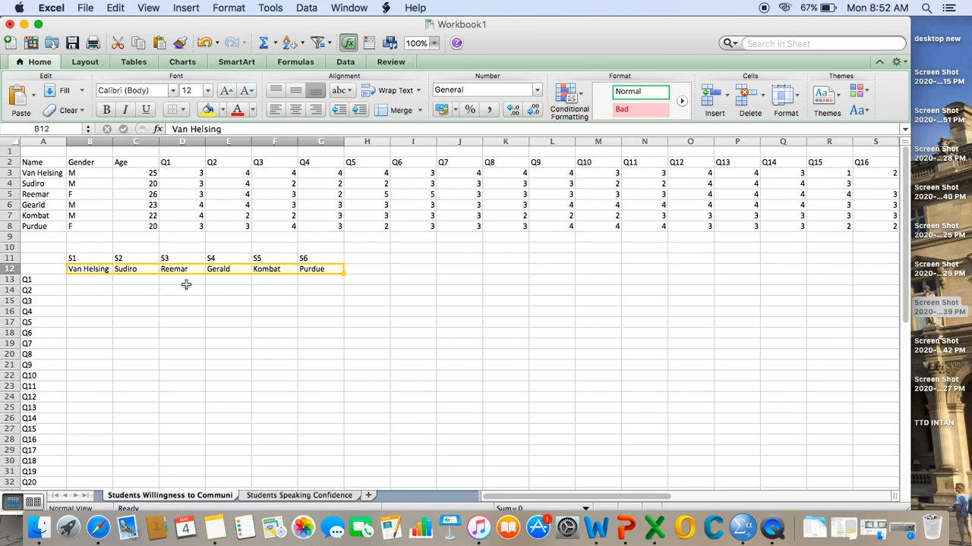
- Copy the student names in A3:A8 and paste them transposed into row 12 starting at B12, using Paste Special
click(44, 174)
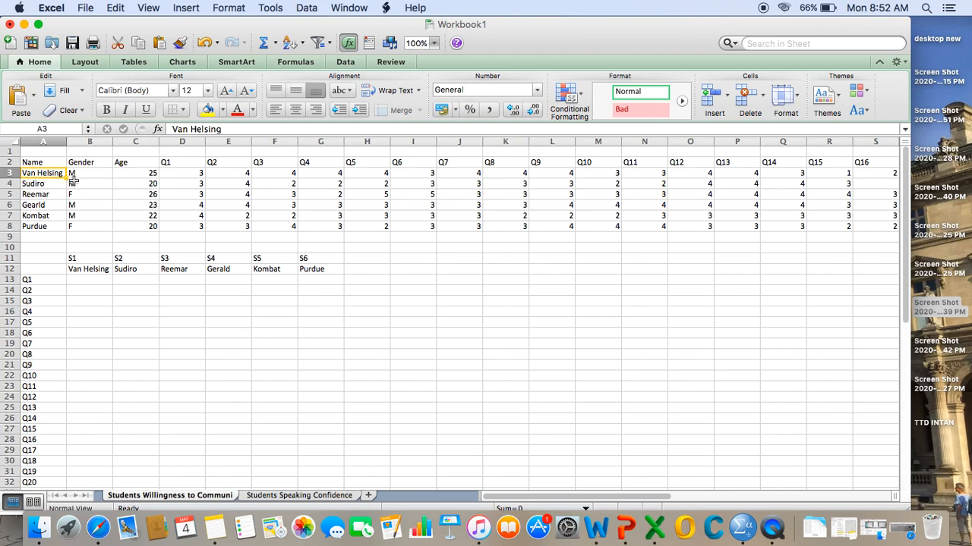
drag(45, 173, 45, 226)
right_click(43, 194)
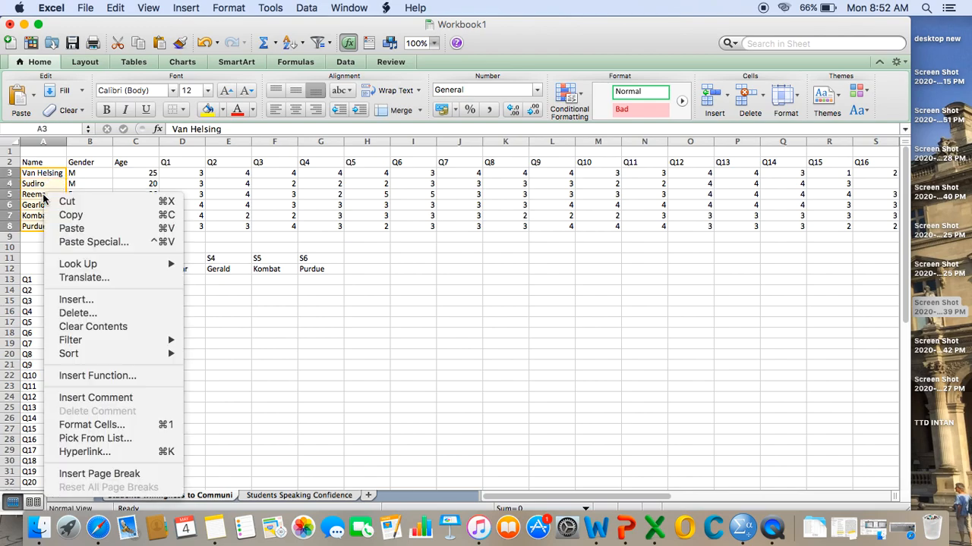
click(74, 215)
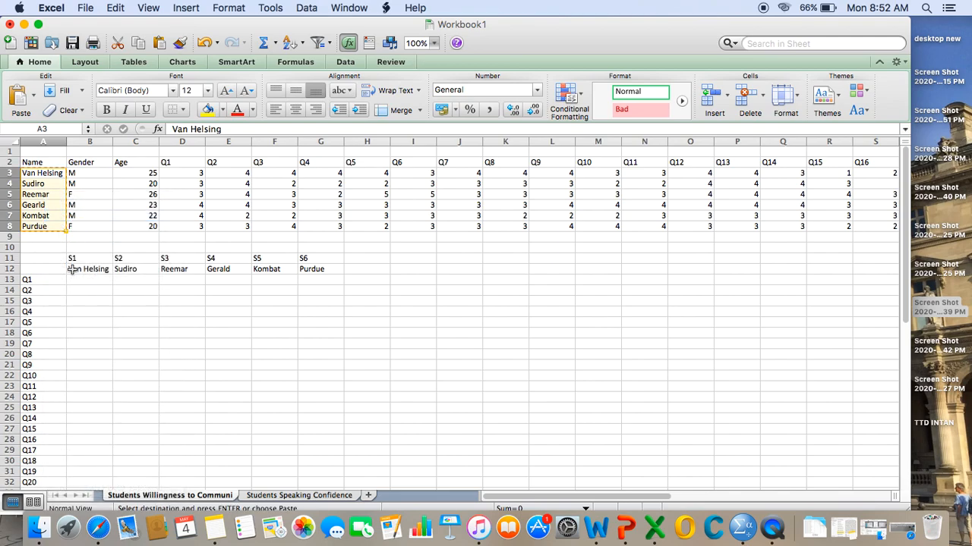
click(72, 268)
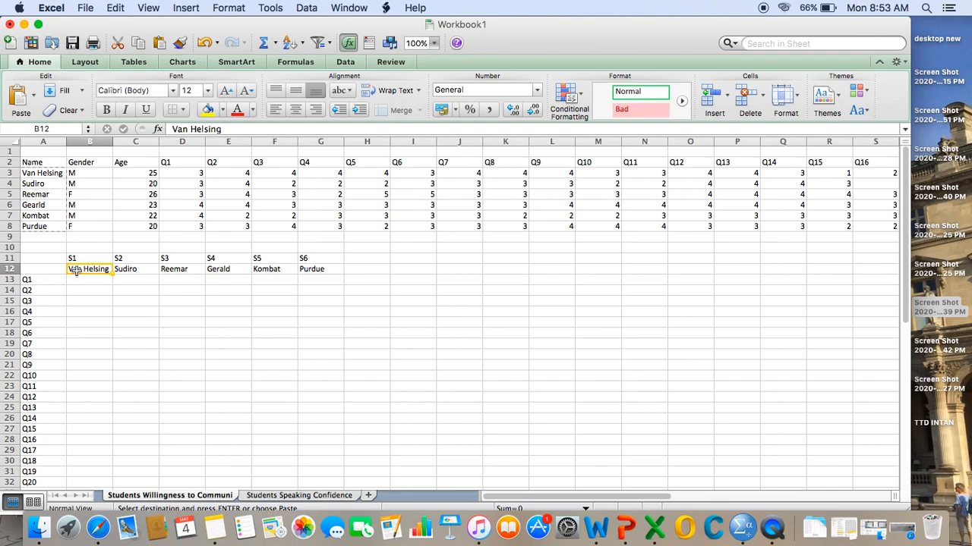
right_click(75, 272)
click(121, 253)
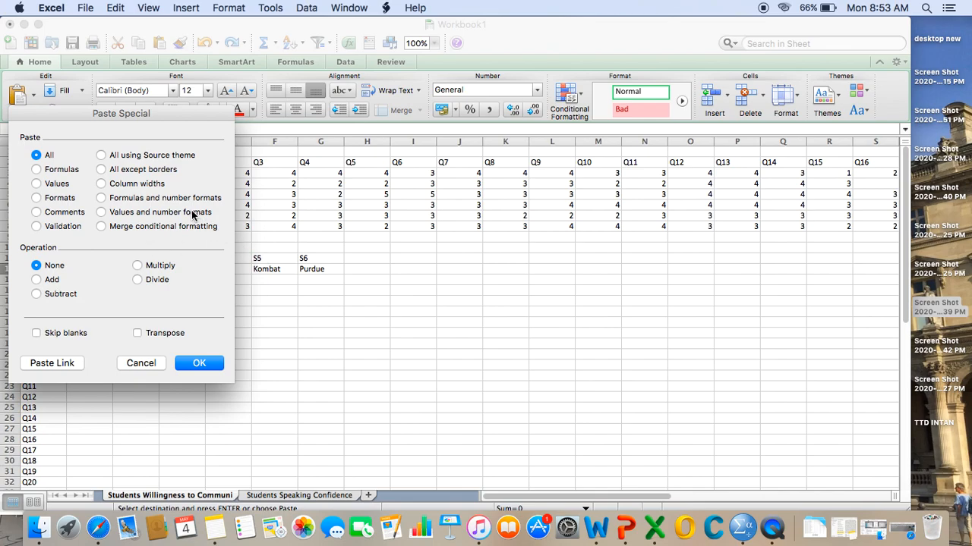
click(156, 333)
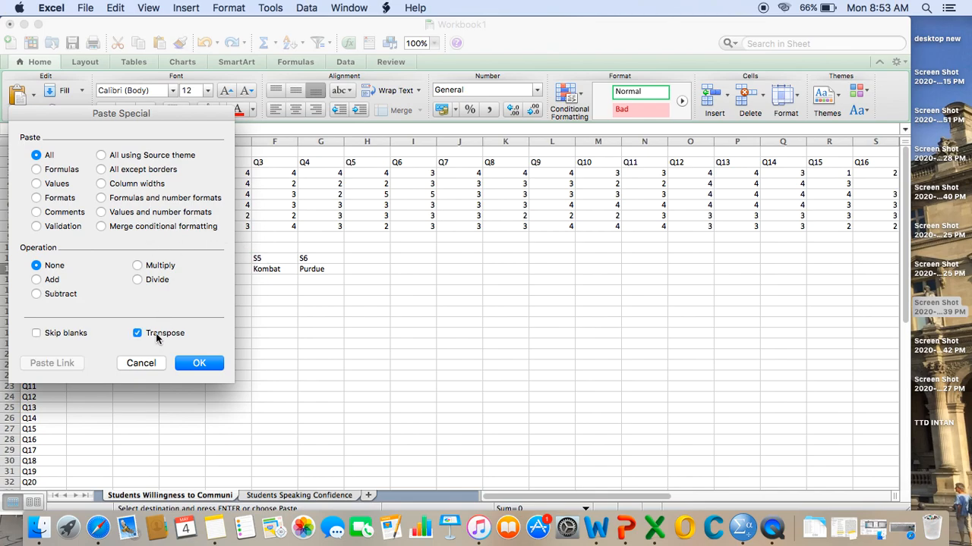
click(208, 367)
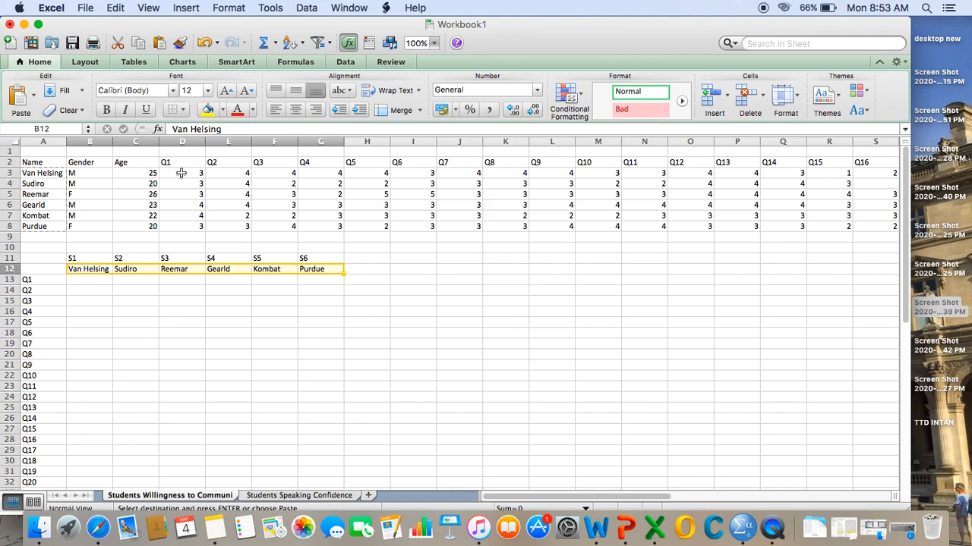
- Copy all six students' Q1 to Q20 responses in D3:W8
click(147, 365)
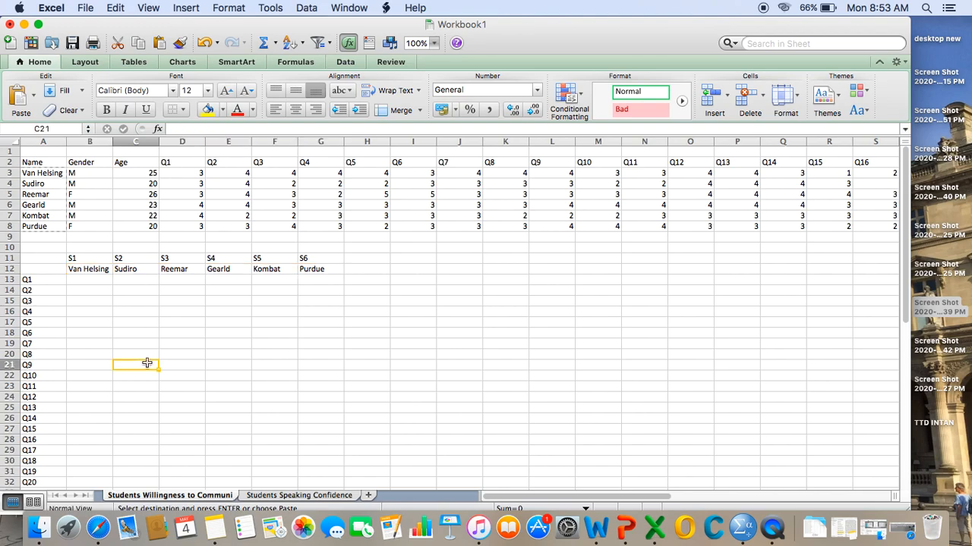
click(193, 175)
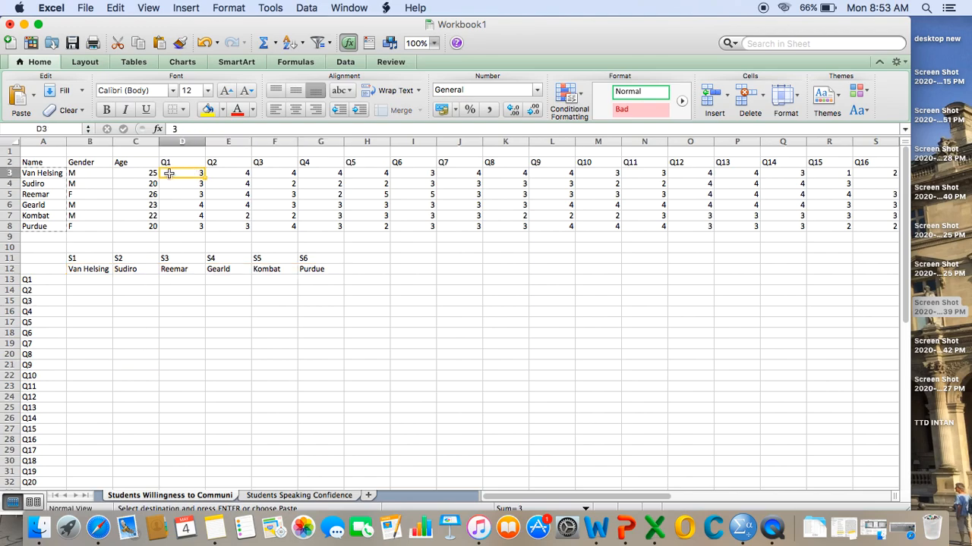
drag(181, 174, 183, 179)
key(shift+Down)
key(shift+Down)
key(shift+Down)
key(shift+Down)
key(shift+Right)
key(shift+Right)
key(shift+Right)
key(shift+Right)
key(shift+Right)
key(shift+Right)
key(shift+Right)
key(shift+Right)
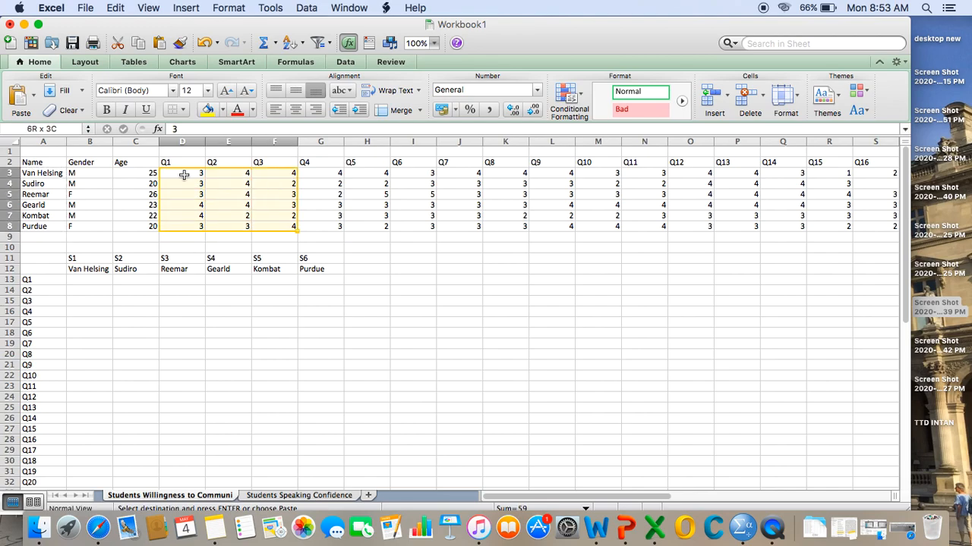
key(shift+Right)
key(shift+Right)
key(shift+Right)
key(shift+Right)
key(shift+Right)
key(shift+Right)
key(shift+Right)
key(shift+Right)
key(shift+Right)
key(shift+Right)
key(shift+Right)
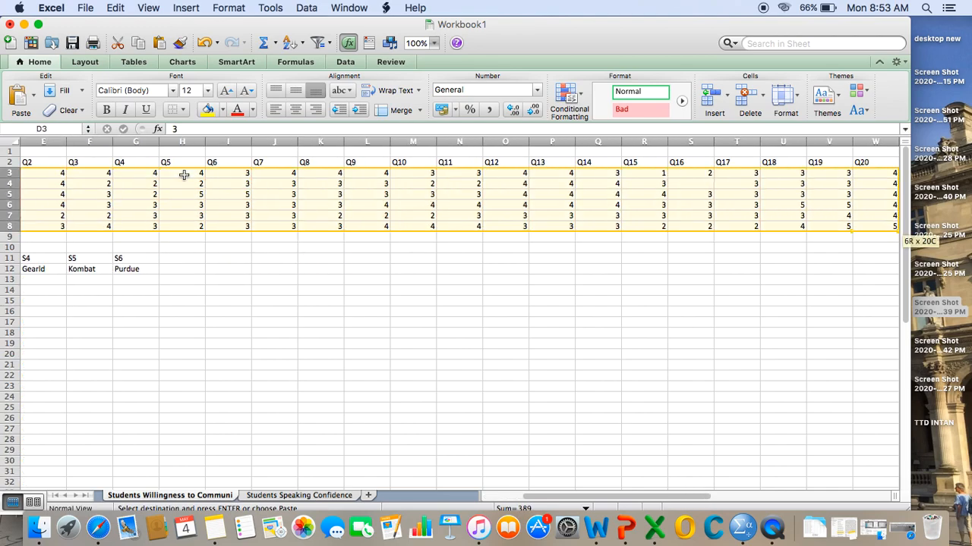
right_click(299, 195)
click(325, 214)
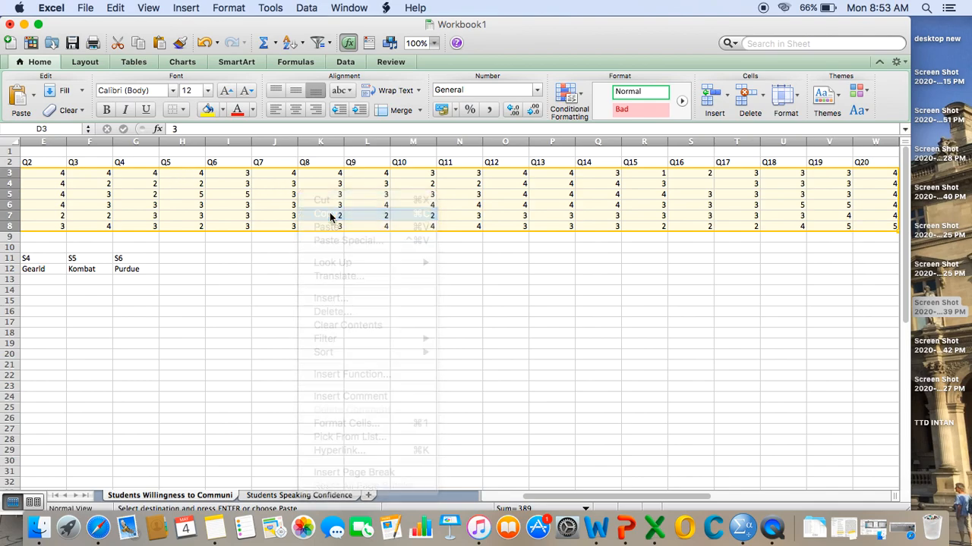
- Paste the copied responses transposed at B13, using Paste Special with Values and number formats
scroll(212, 318, left, 4)
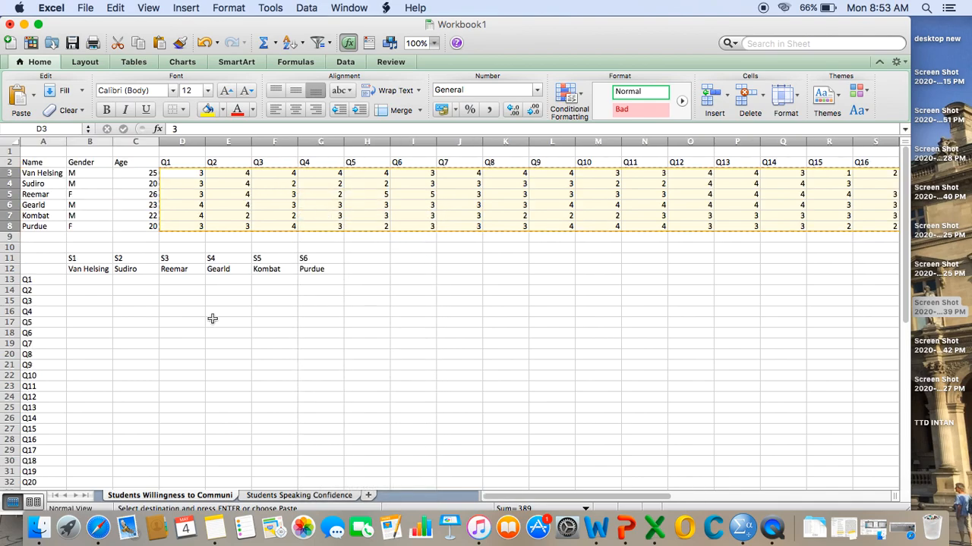
click(79, 281)
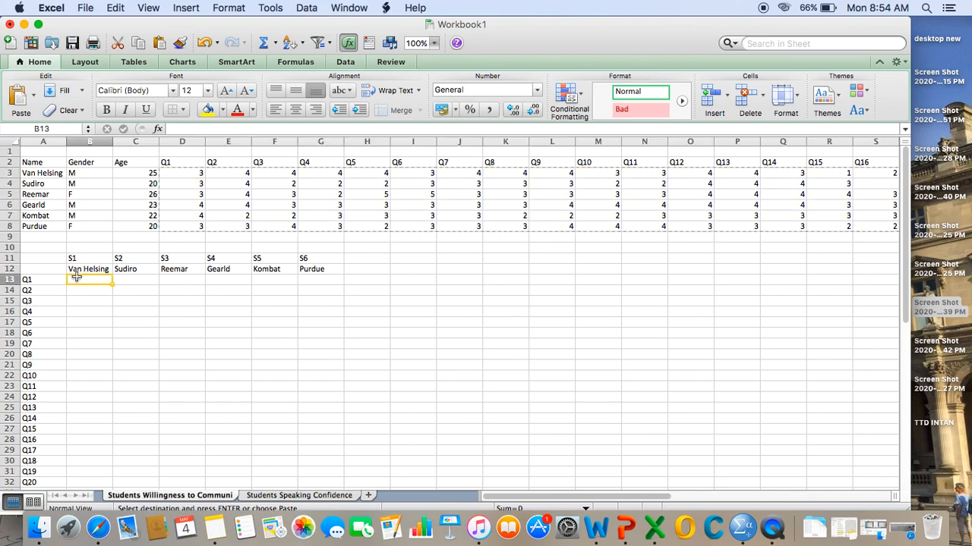
right_click(75, 281)
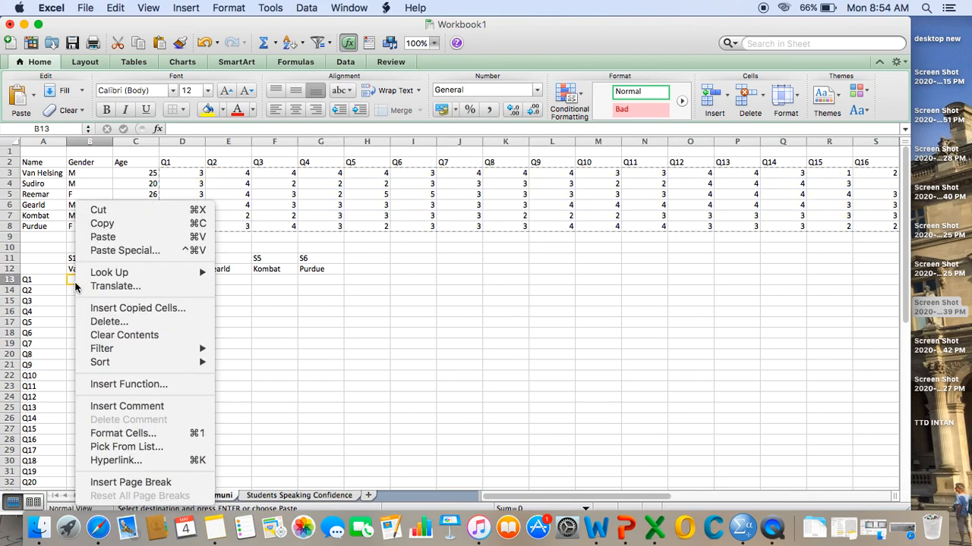
click(129, 250)
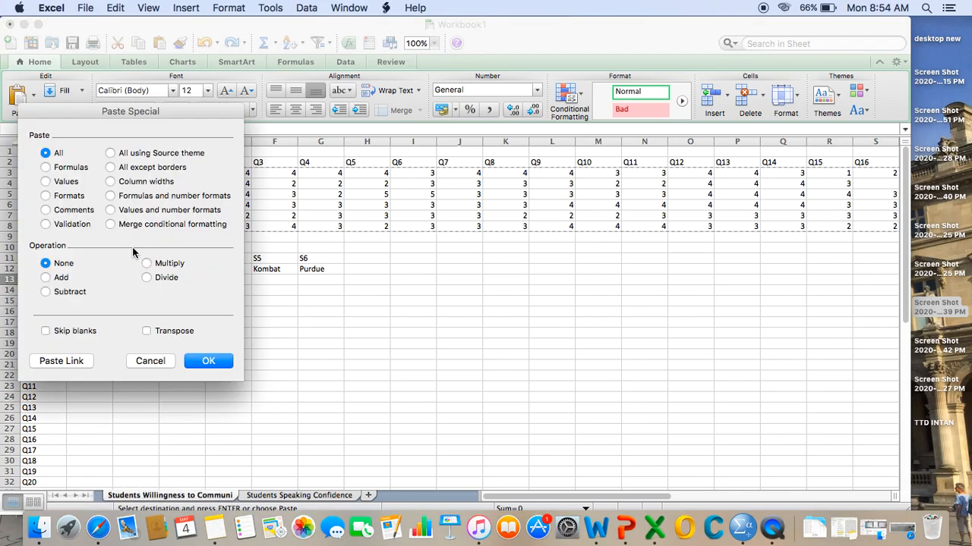
click(146, 331)
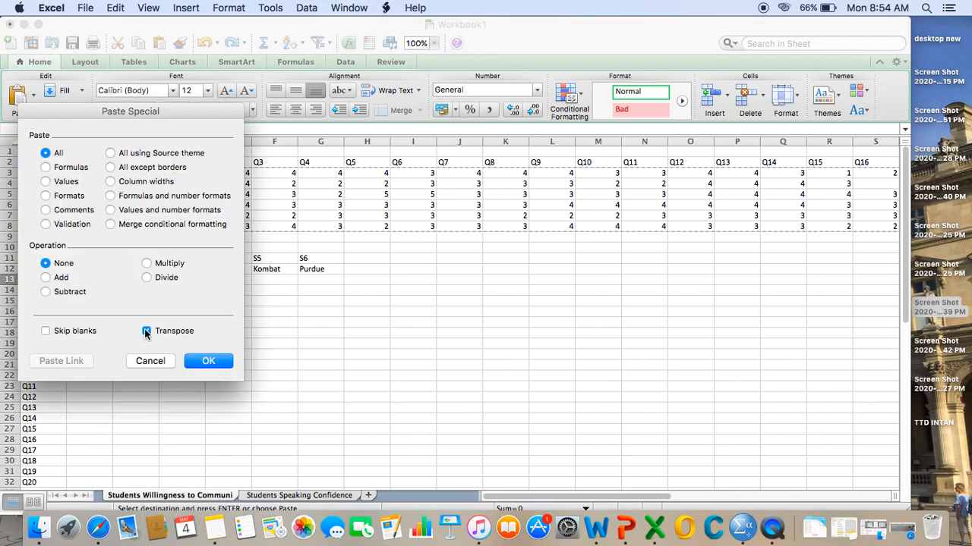
click(111, 210)
click(210, 365)
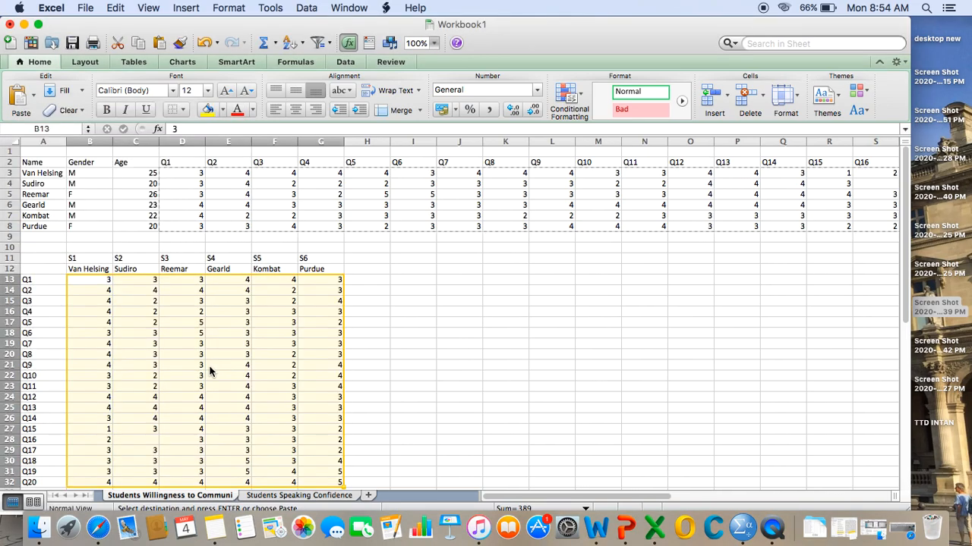
- Enter =average(B13:G13) in H13 to calculate the mean of the Q1 responses
scroll(393, 416, down, 5)
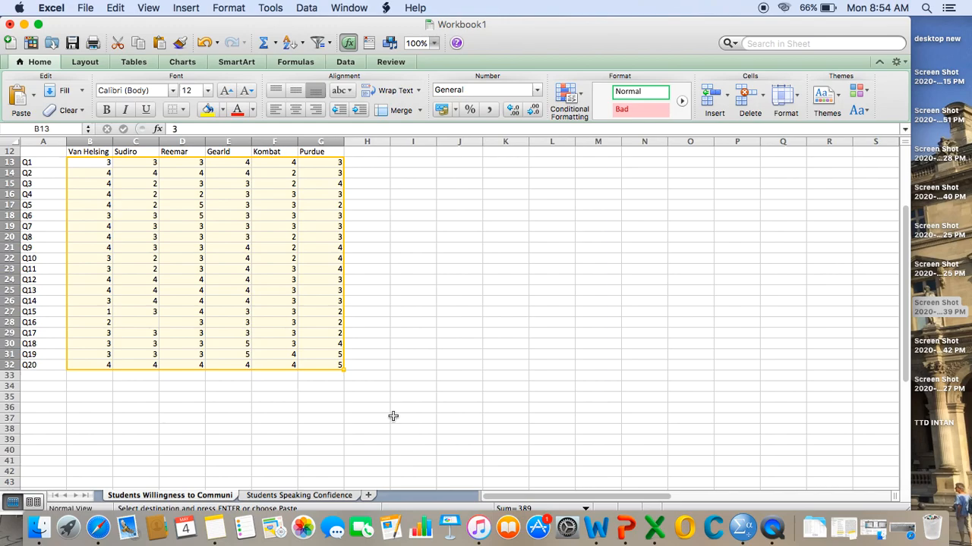
scroll(393, 416, up, 3)
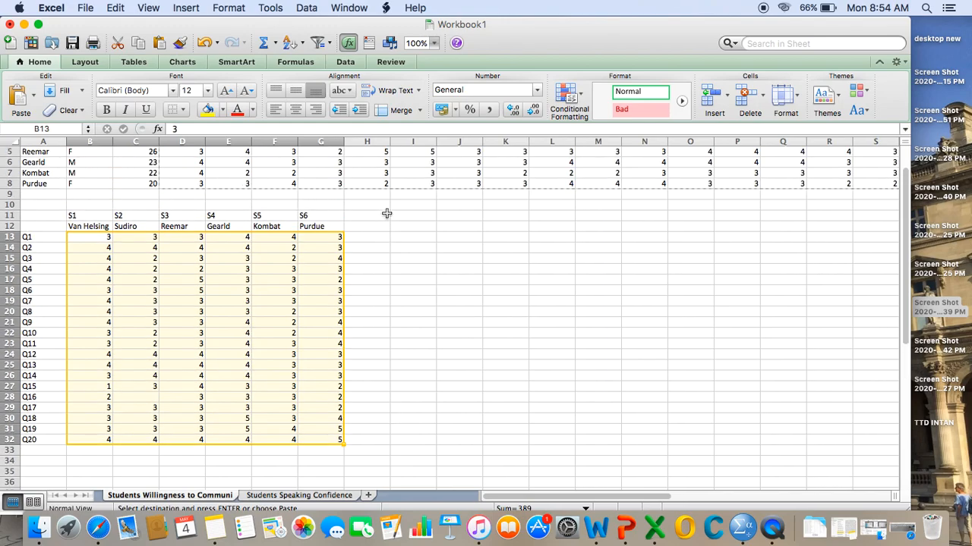
click(369, 238)
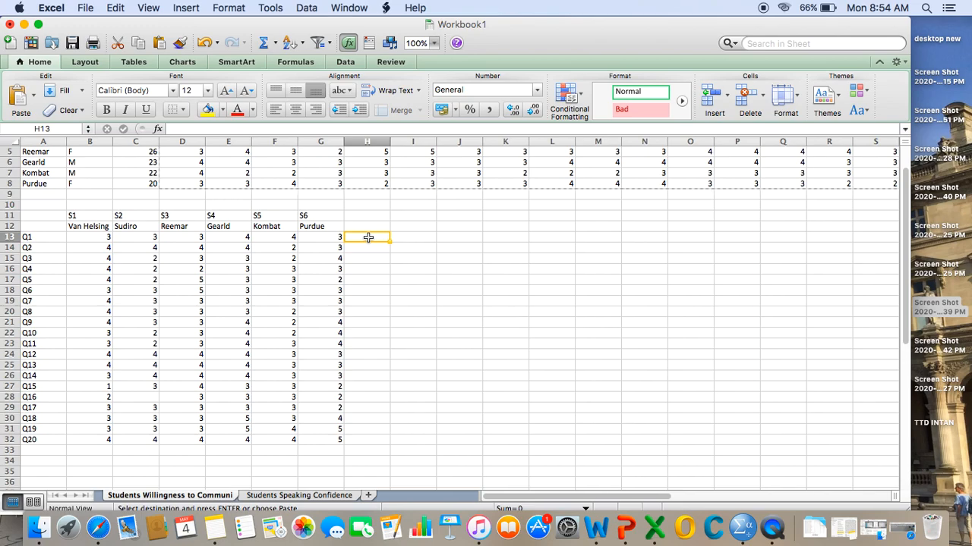
text(=)
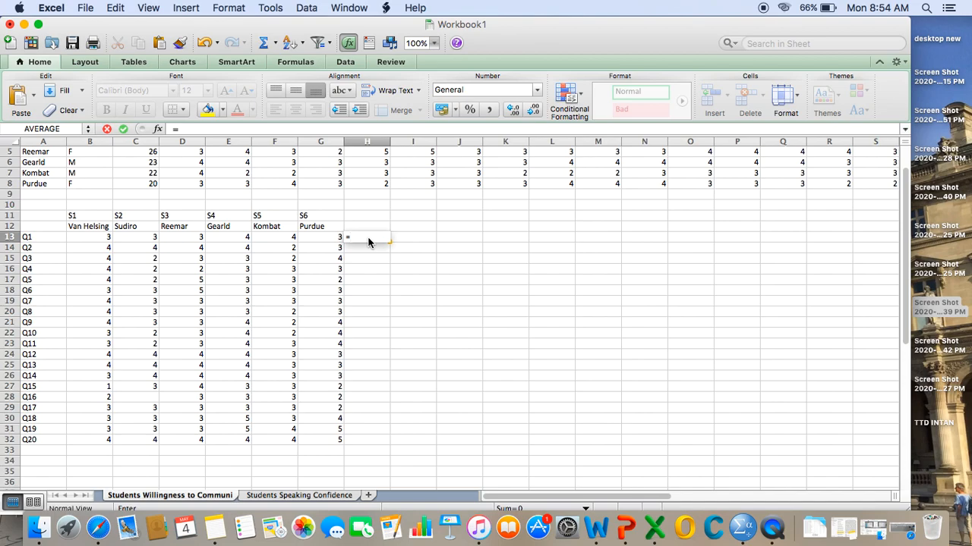
text(average)
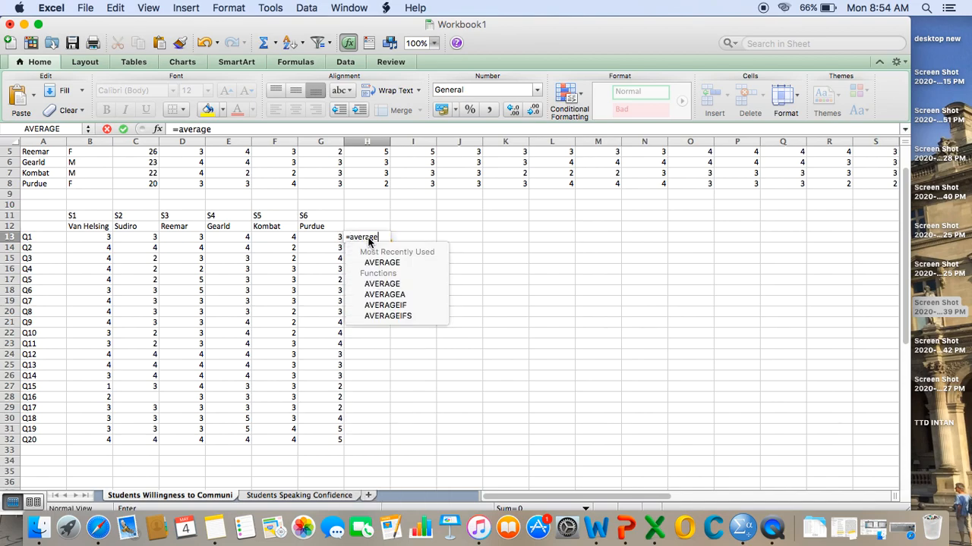
text(()
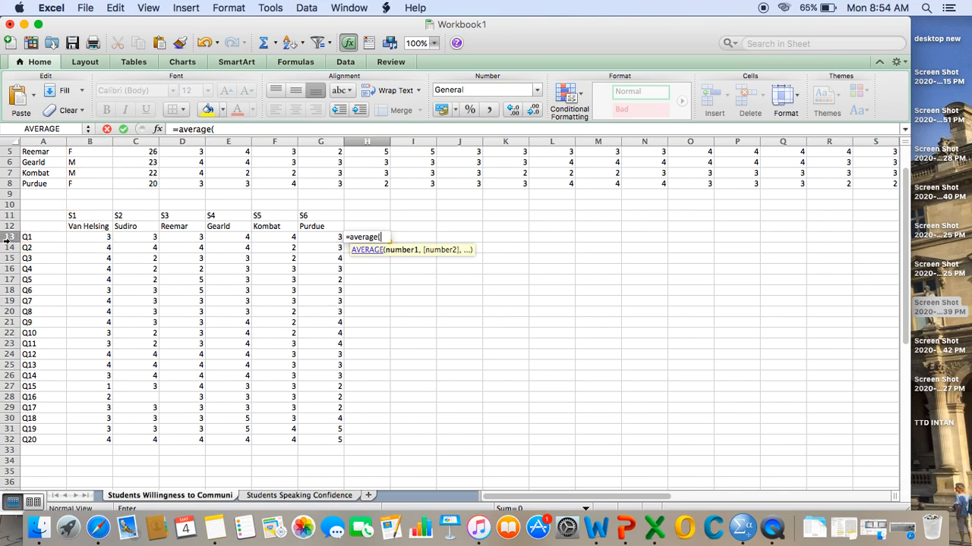
click(88, 240)
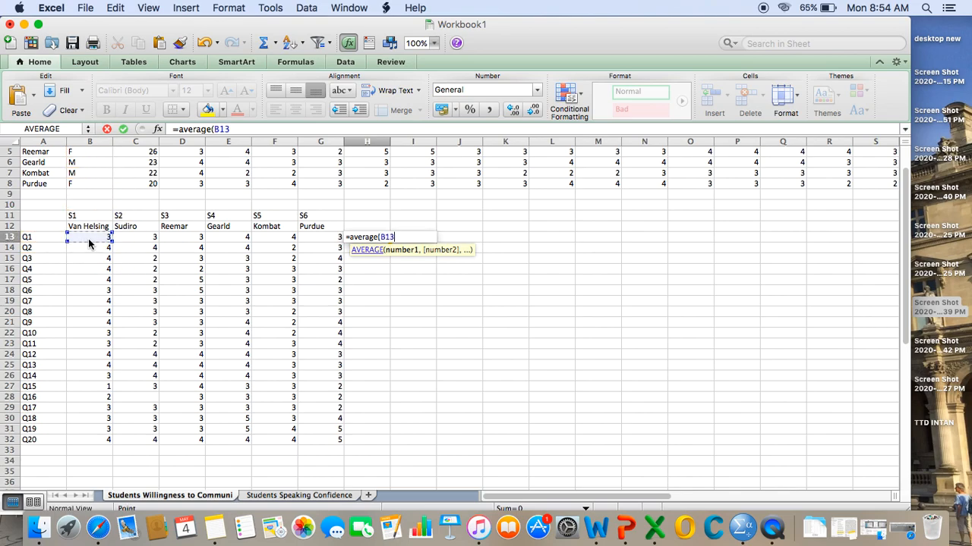
text(:)
click(314, 239)
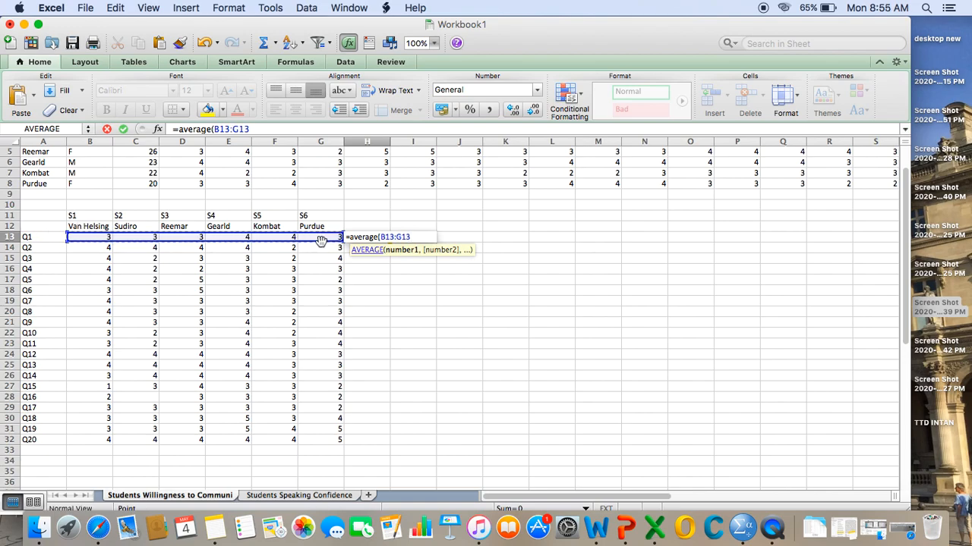
text())
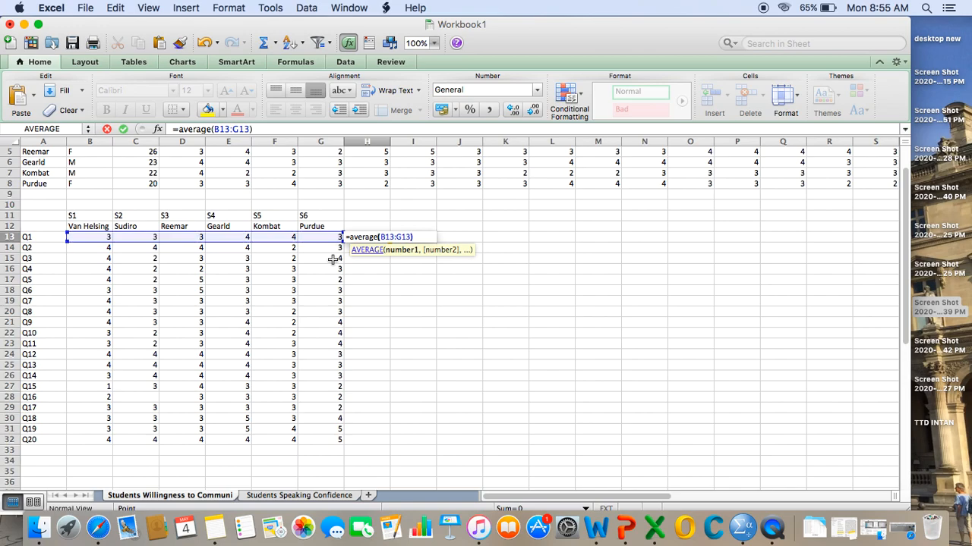
key(Return)
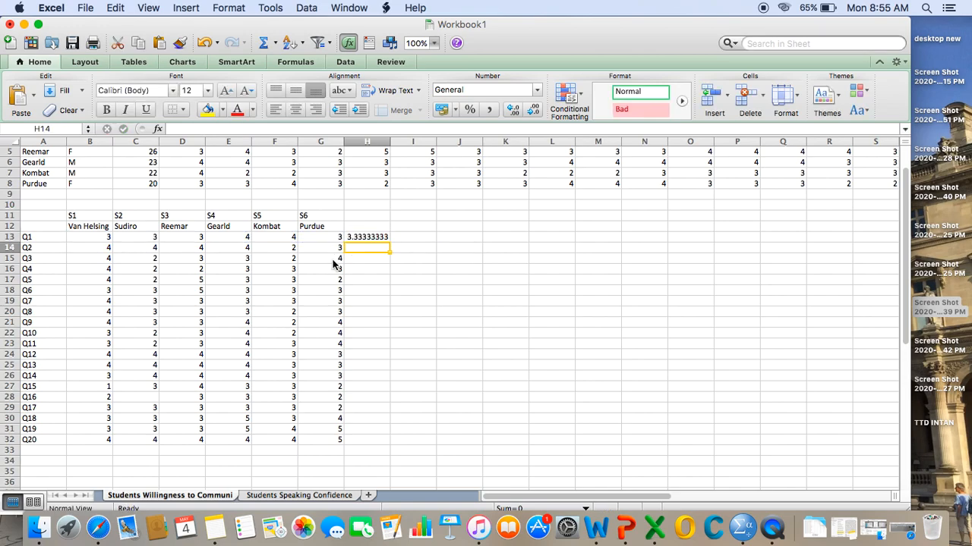
- Add the heading "Mean" in H12 and fill the H13 average formula down to H32 for Q1 to Q20
click(364, 223)
key(Down)
key(Up)
text(Mean)
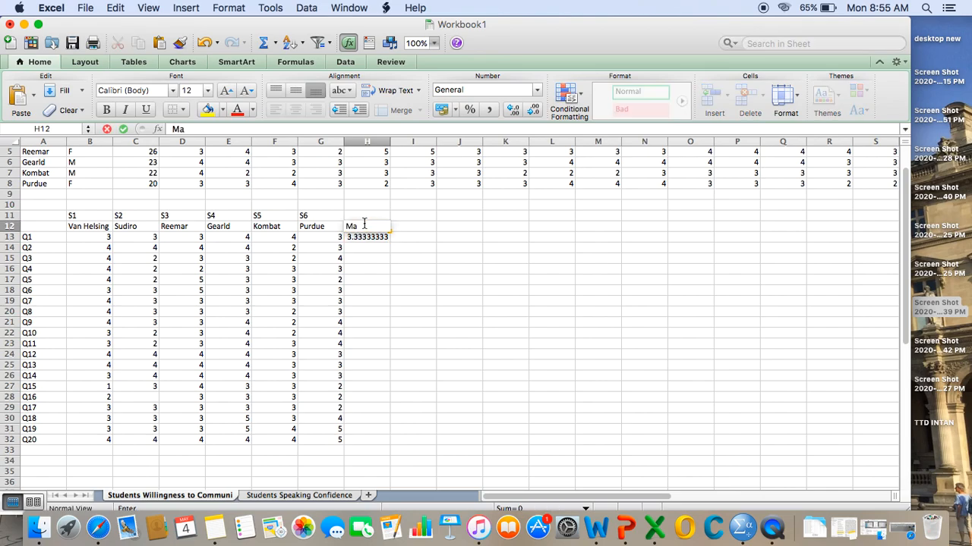
key(Return)
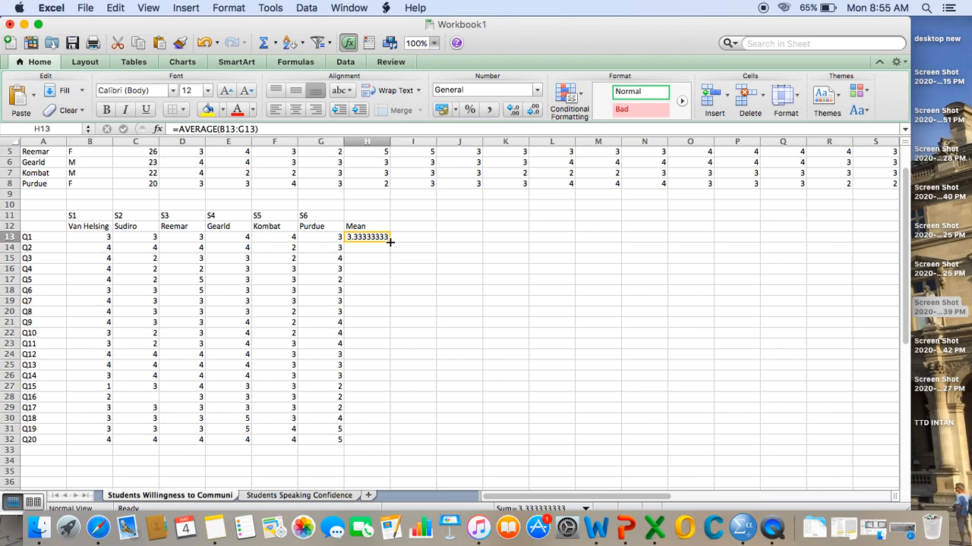
drag(389, 240, 392, 445)
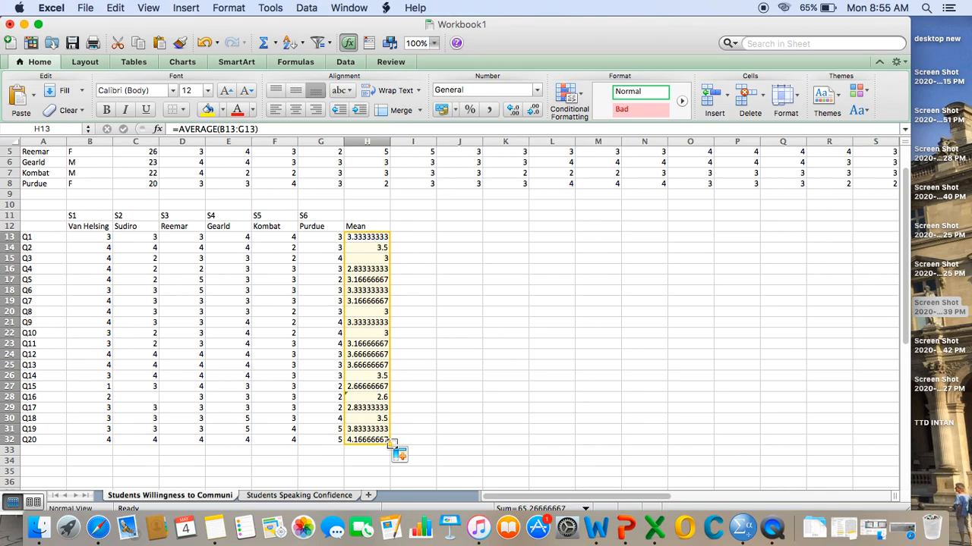
- Compare the order of the student names on the Students Speaking Confidence and Students Willingness to Communi sheets
click(279, 497)
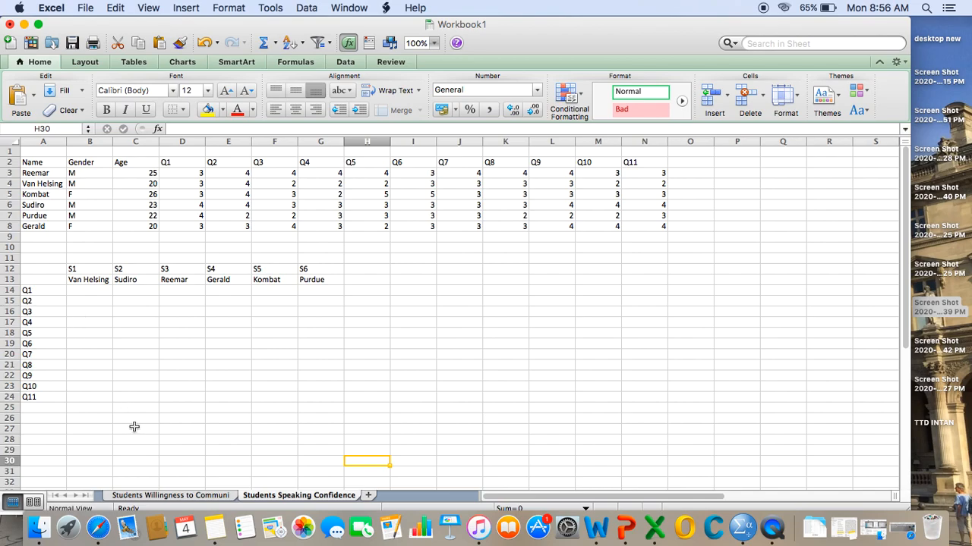
click(130, 496)
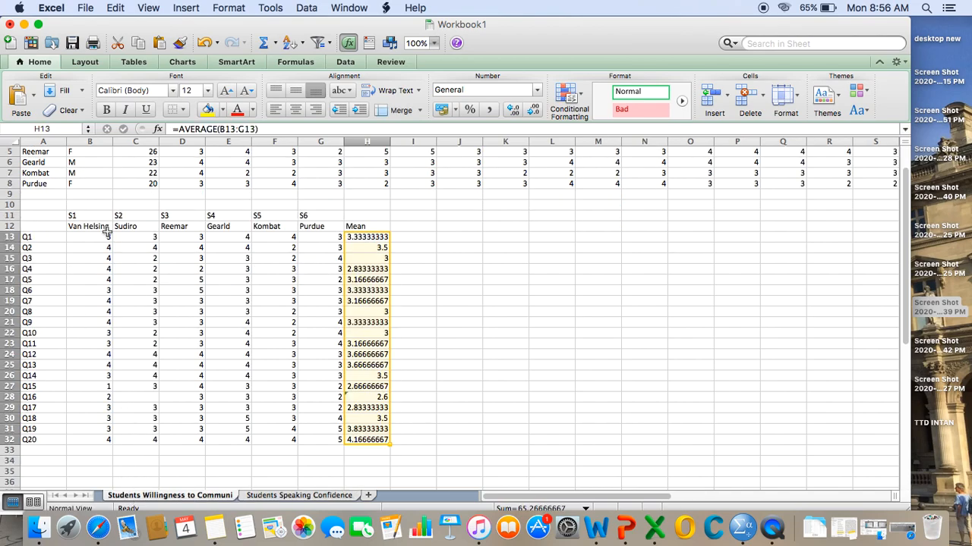
scroll(107, 233, up, 2)
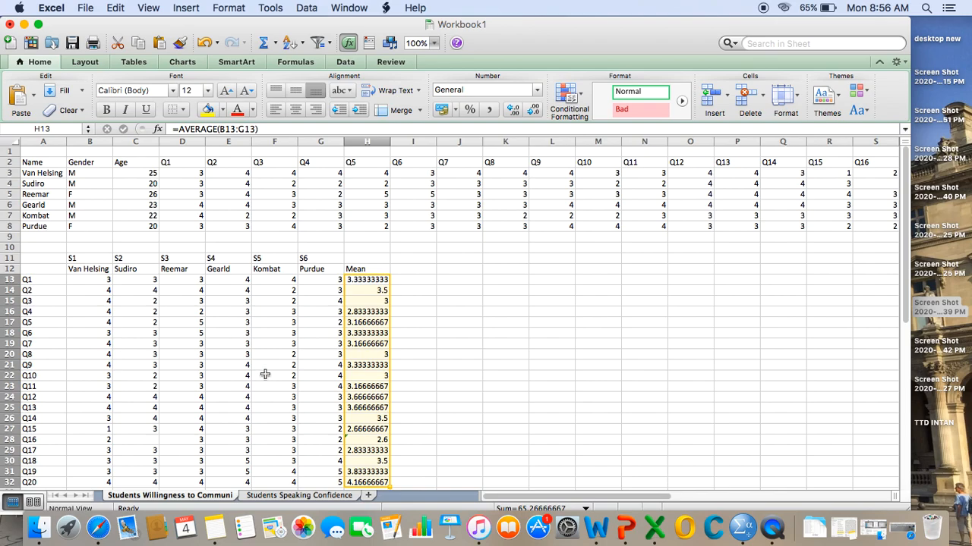
click(272, 495)
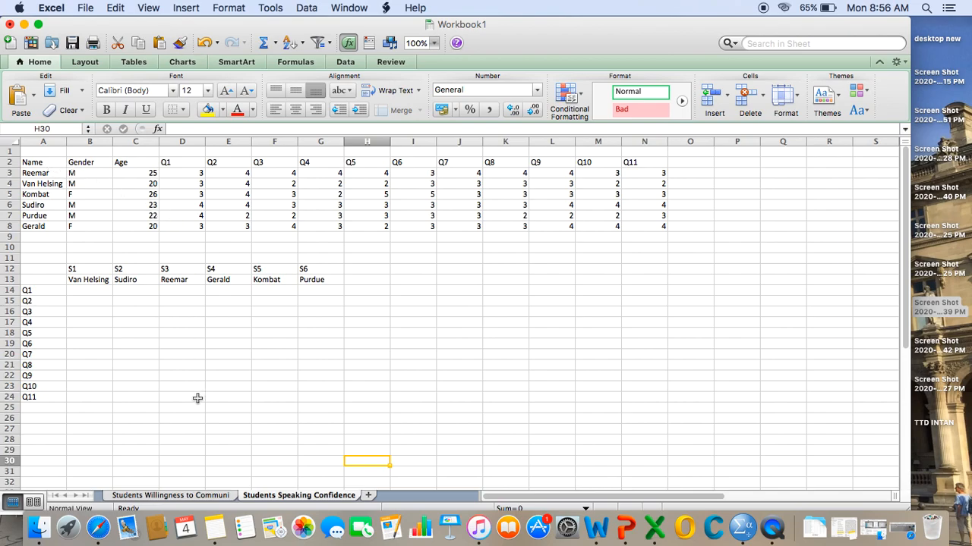
click(175, 496)
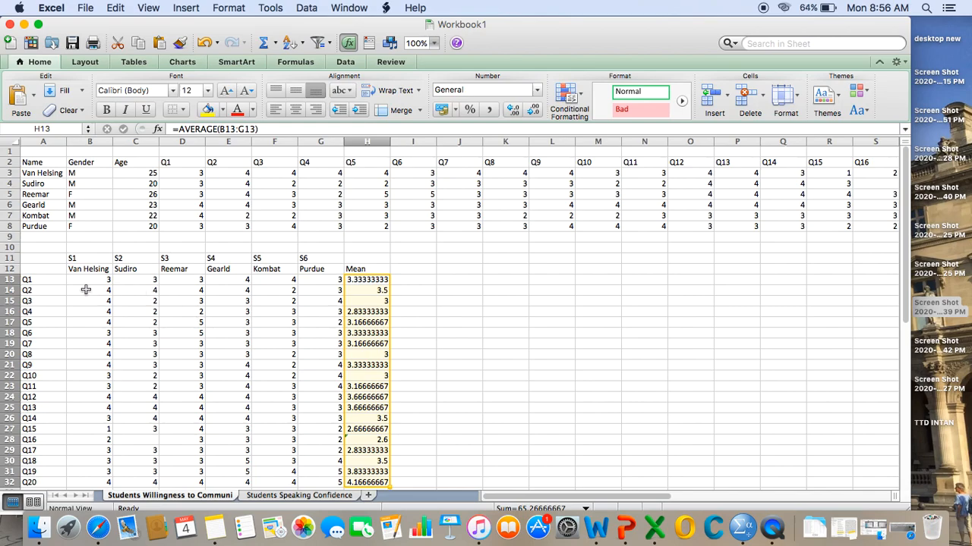
- Copy the Q1 to Q11 responses in D4:N4 on the Students Speaking Confidence sheet
click(268, 498)
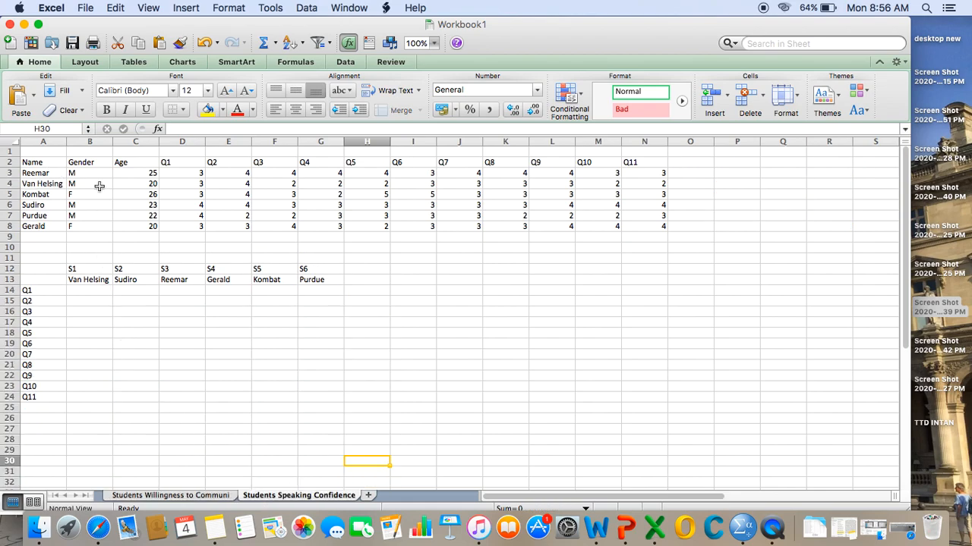
click(171, 184)
key(shift+Right)
key(shift+Right)
key(shift+Right)
key(shift+Right)
key(shift+Right)
key(shift+Right)
key(shift+Right)
key(shift+Right)
key(shift+Right)
key(shift+Right)
key(shift+Right)
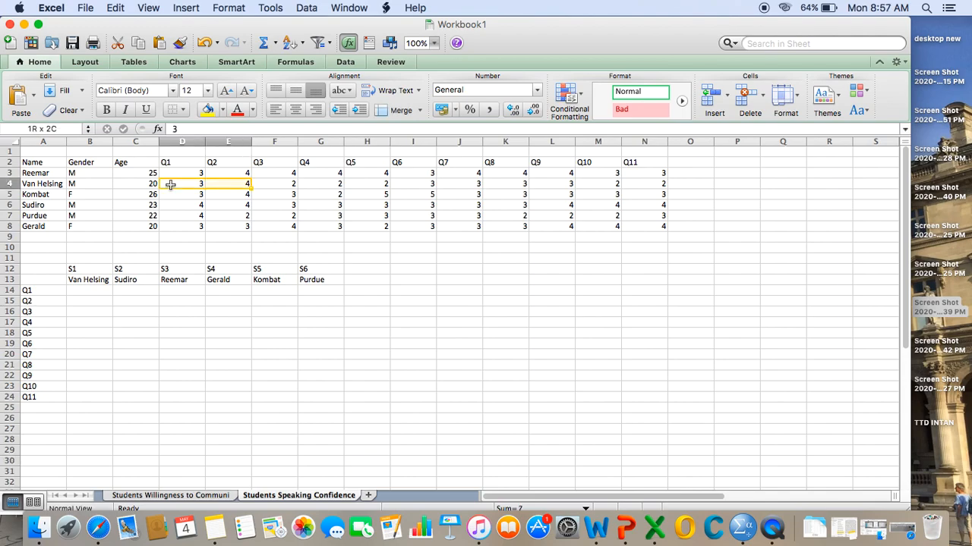
key(shift+Left)
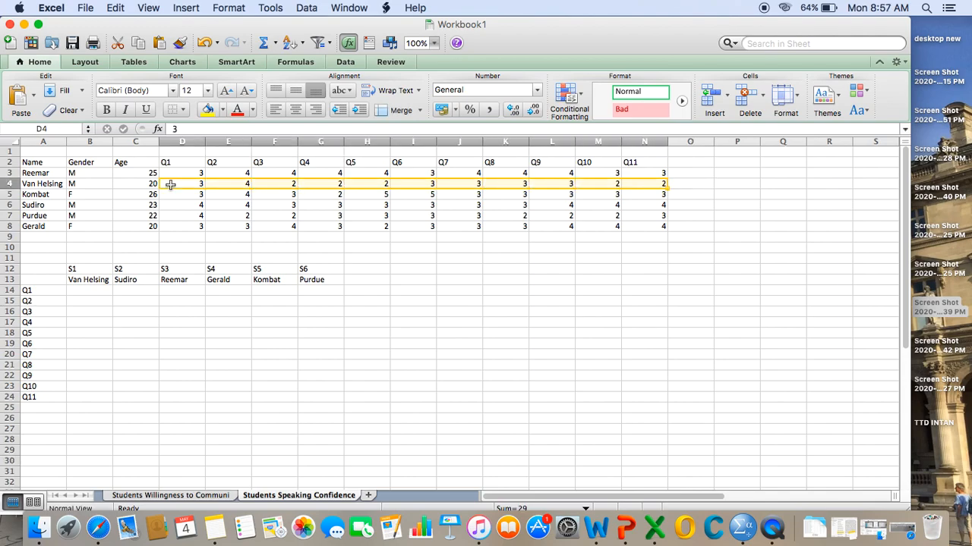
key(super+c)
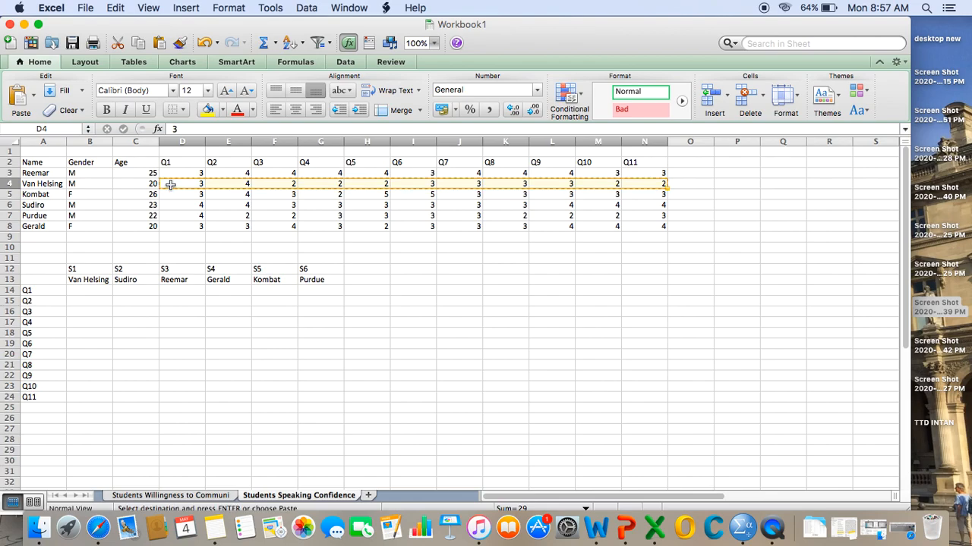
- Paste the copied responses transposed at B14 under S1, using Paste Special with Values and number formats
click(78, 290)
right_click(78, 291)
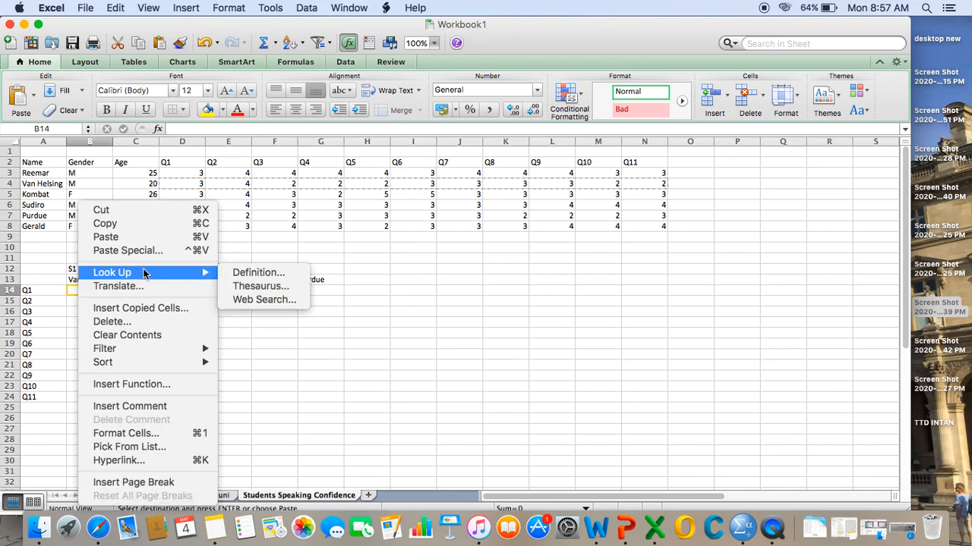
click(168, 251)
click(229, 213)
click(184, 332)
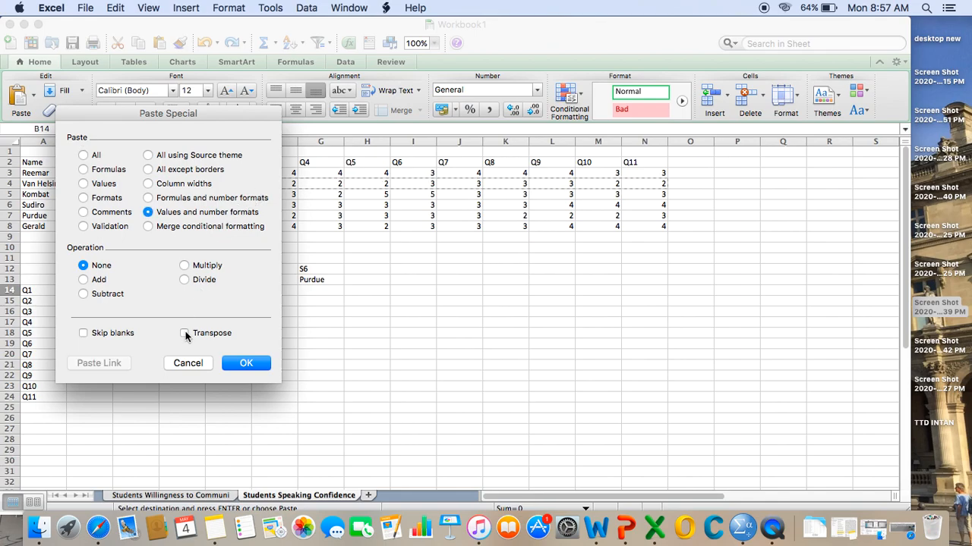
click(246, 364)
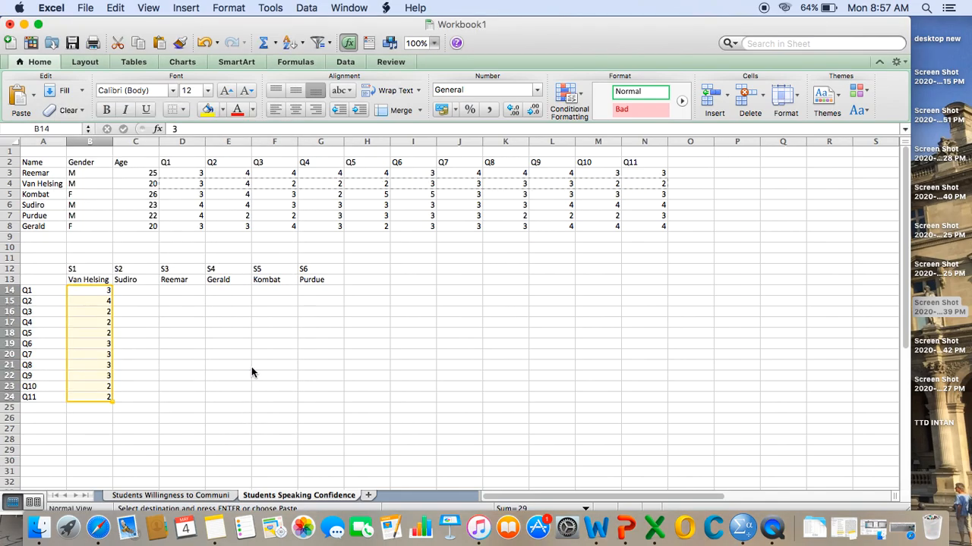
- Copy the Q1 to Q11 responses in D6:N6 for the student listed under S2
click(188, 207)
key(shift+Right)
key(shift+Right)
key(shift+Right)
key(shift+Right)
key(shift+Right)
key(shift+Right)
key(shift+Right)
key(shift+Right)
key(shift+Right)
key(shift+Right)
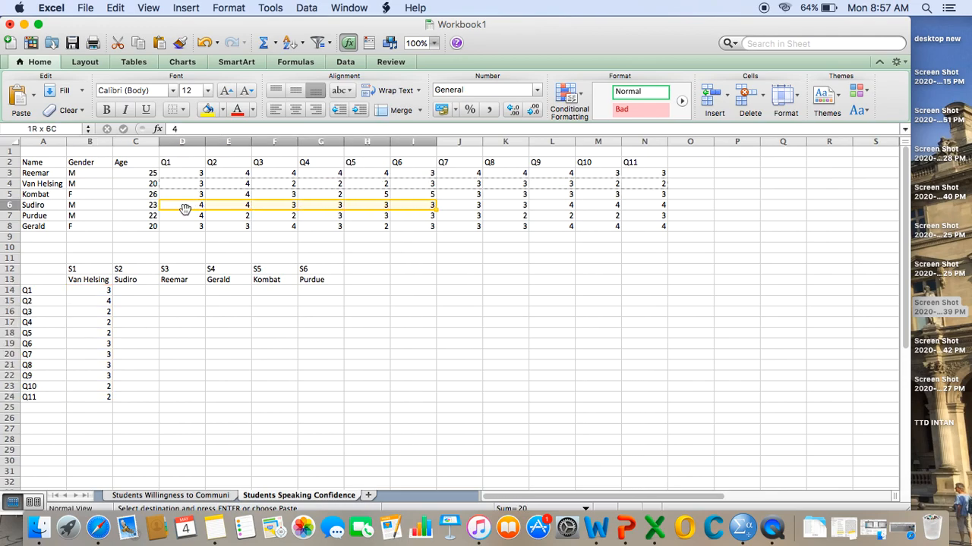
key(super+c)
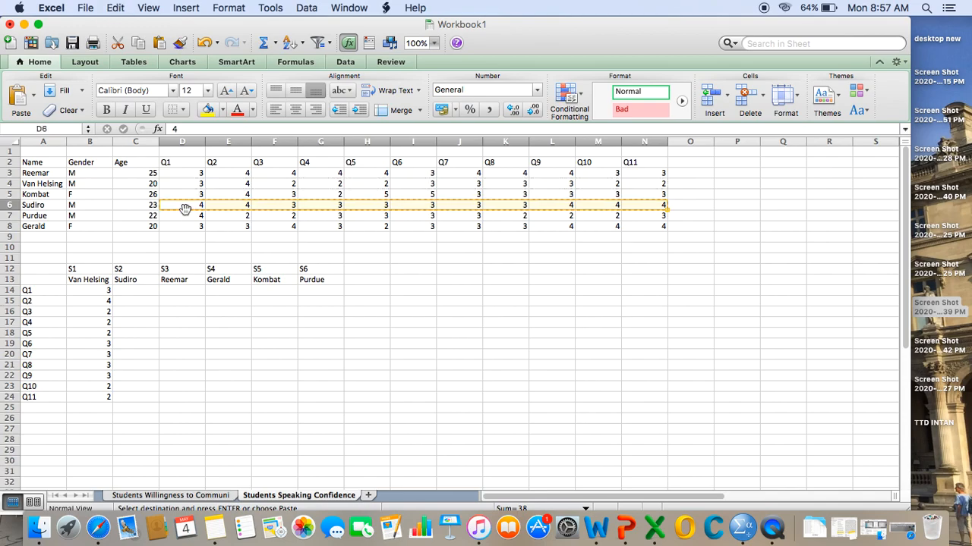
- Paste the copied responses transposed at C14 under S2, using Paste Special with Values and number formats
click(132, 291)
right_click(133, 291)
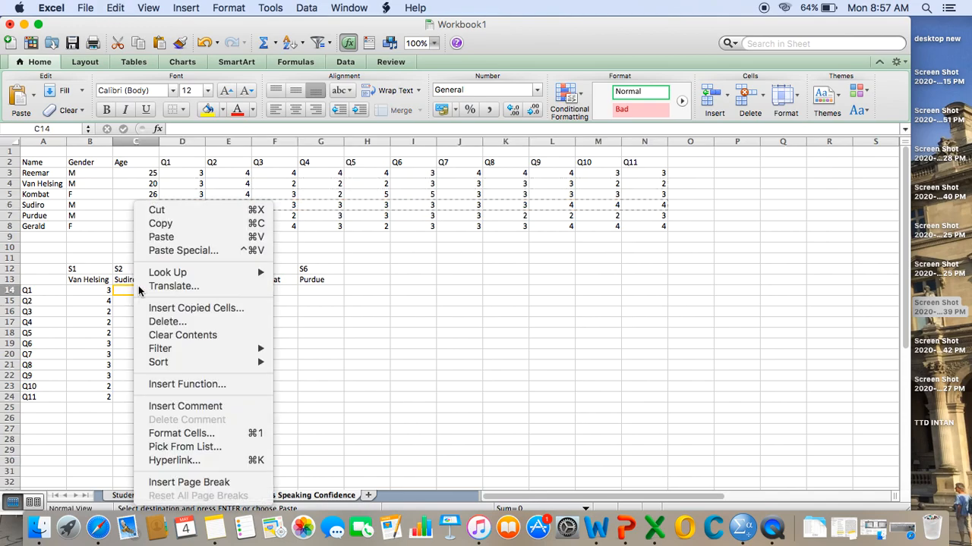
click(211, 252)
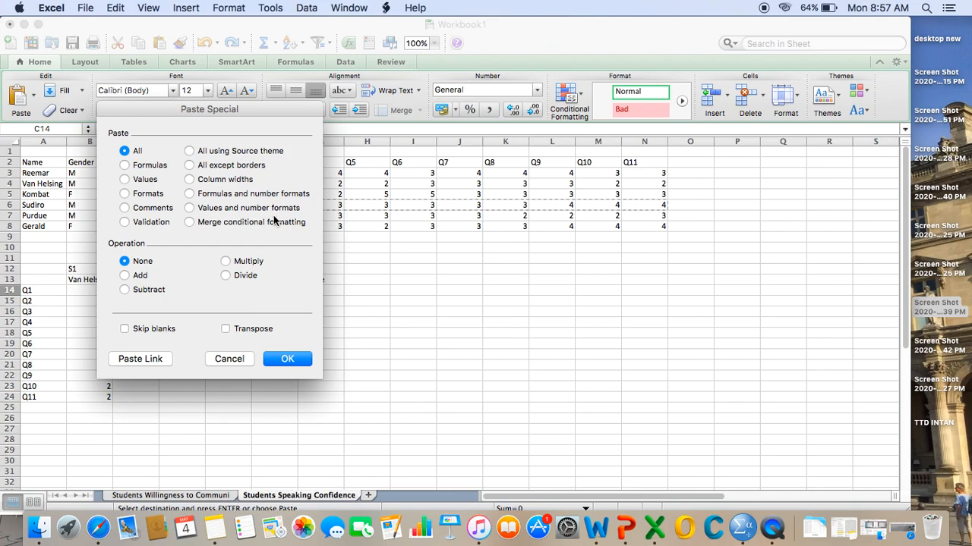
click(286, 207)
click(254, 331)
click(286, 359)
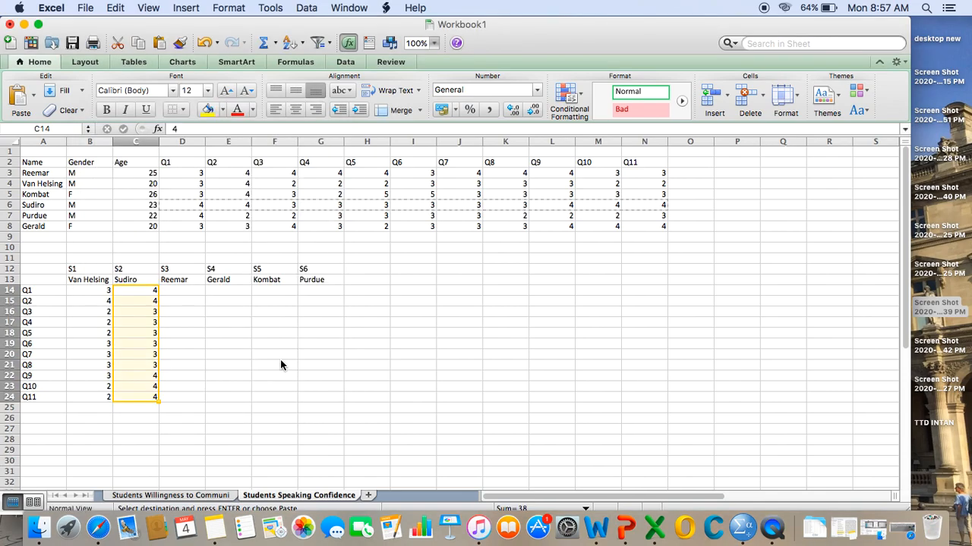
- Copy the Q1 to Q11 responses in D8:N8 for the student listed under S4
click(180, 227)
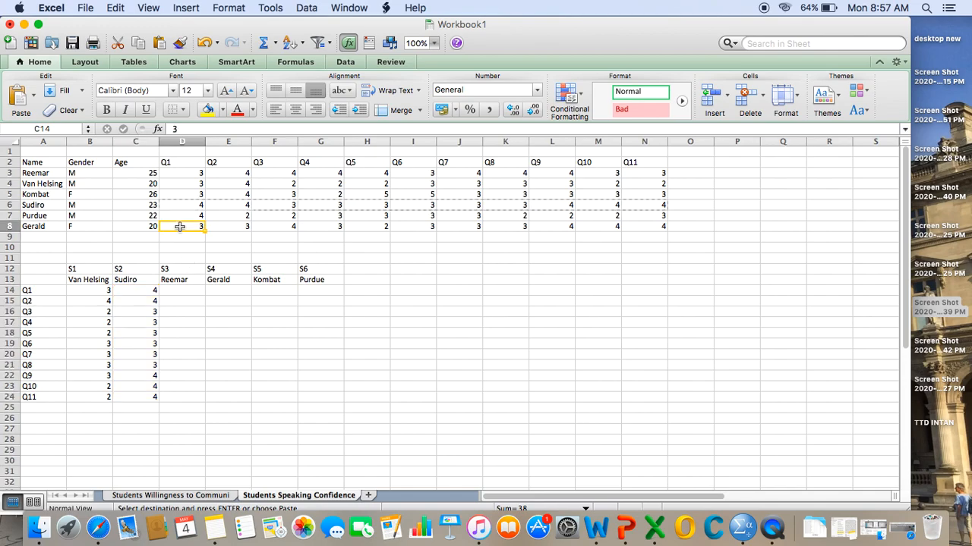
key(shift+Right)
key(shift+Right)
key(shift+Right)
key(shift+Right)
key(shift+Right)
key(shift+Right)
key(shift+Right)
key(shift+Right)
key(shift+Right)
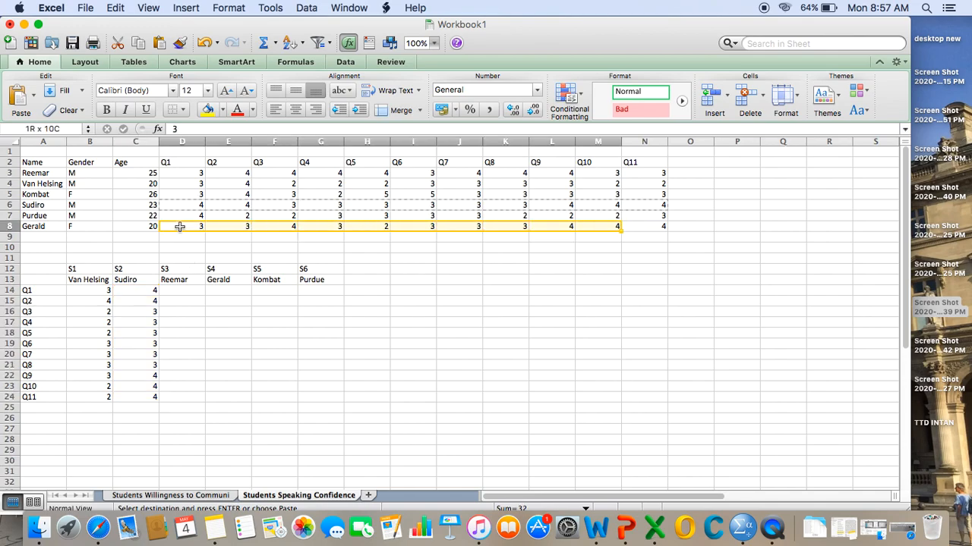
key(shift+Right)
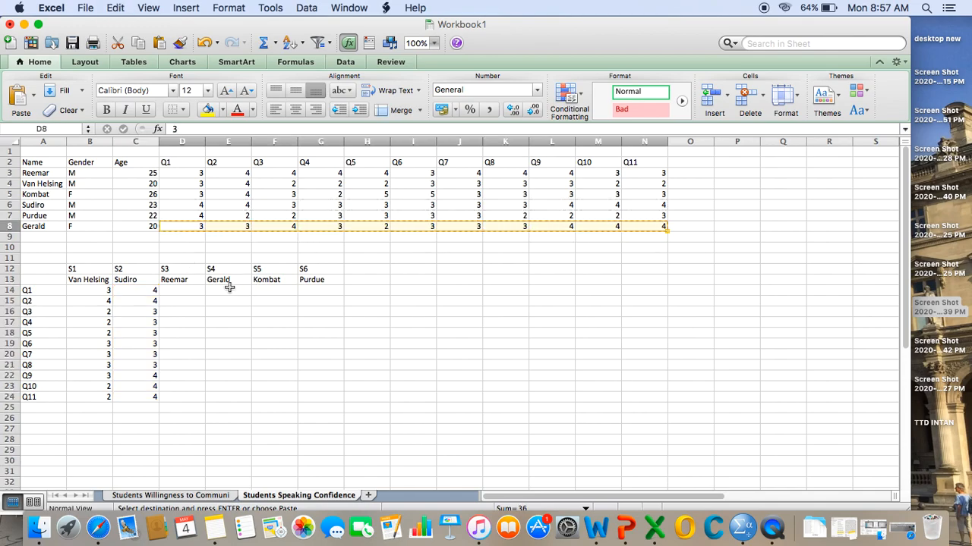
- Paste the copied responses transposed at E14 under S4, using Paste Special with Values and number formats
click(221, 292)
right_click(221, 293)
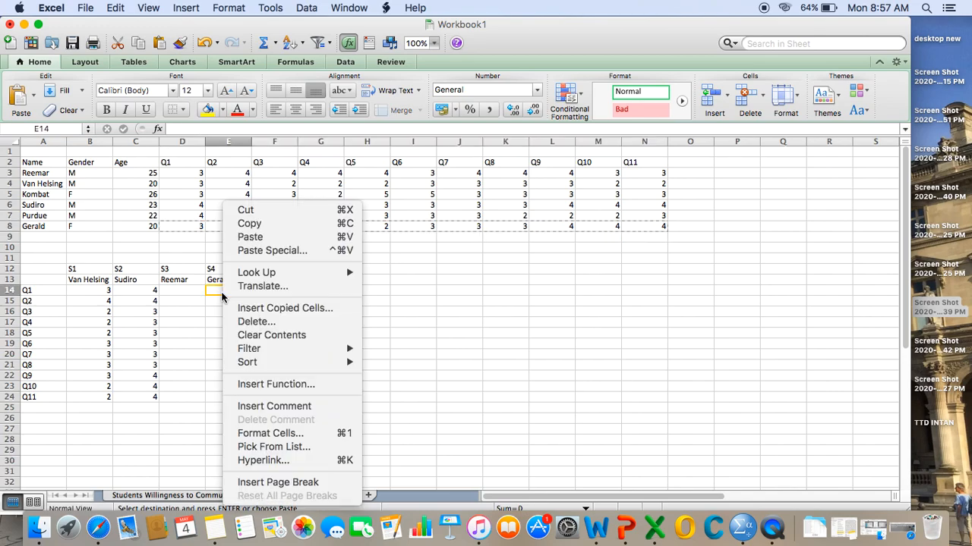
click(291, 251)
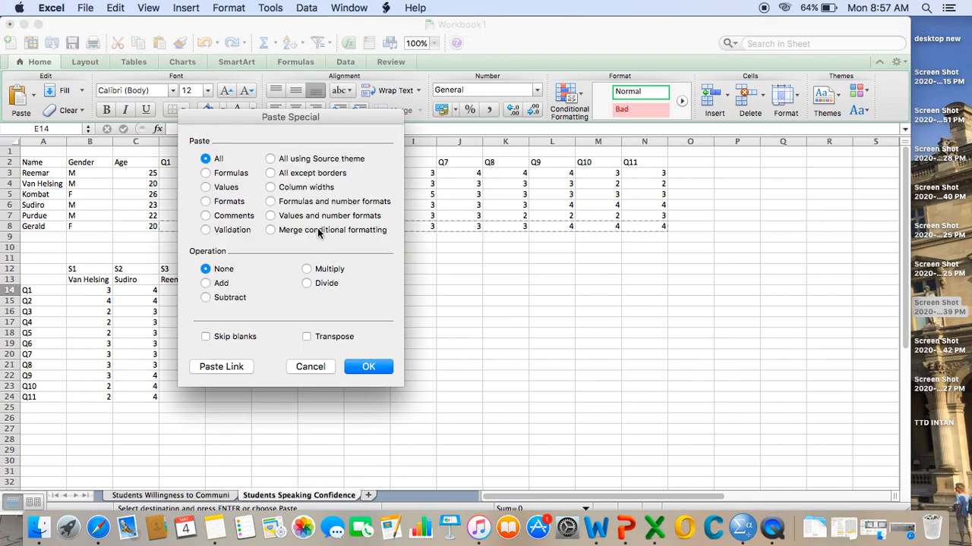
click(316, 218)
click(330, 339)
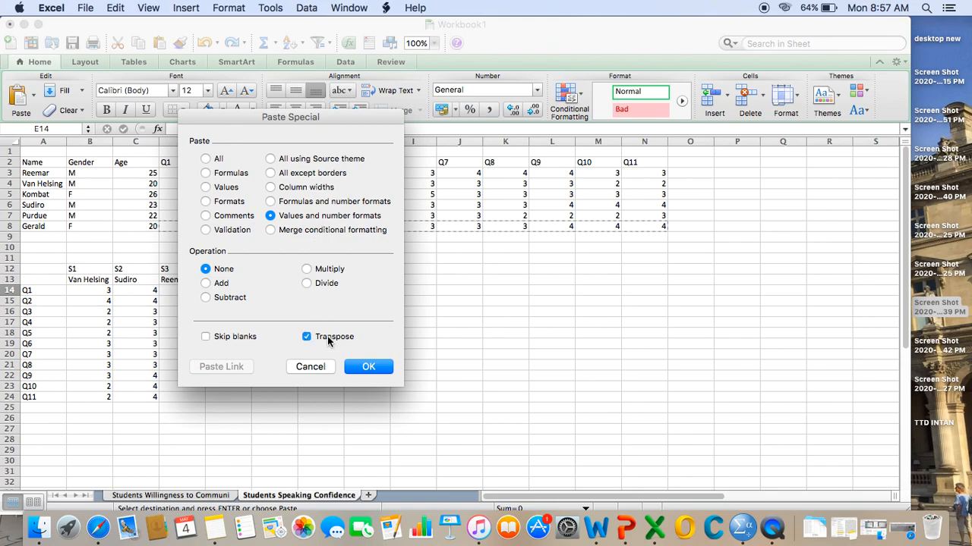
click(363, 368)
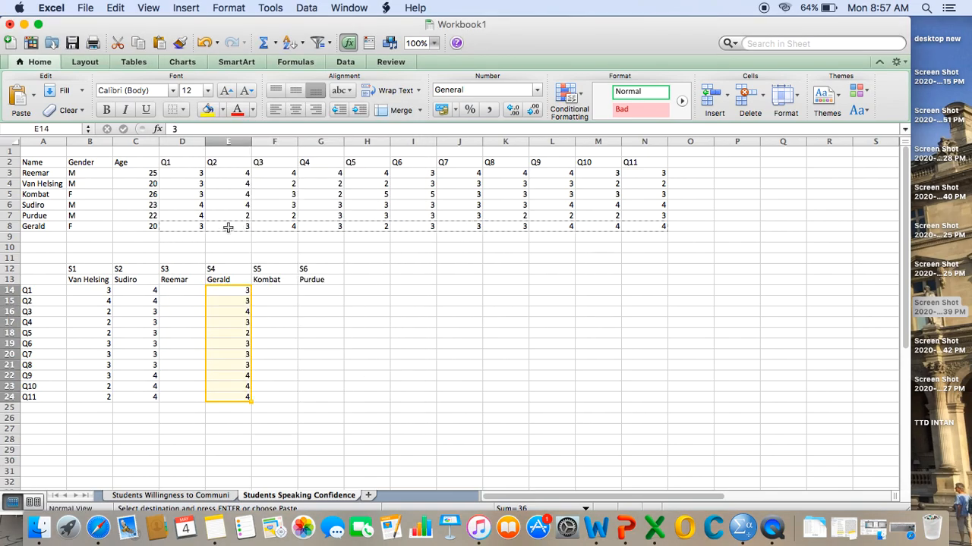
- Copy the Q1 to Q11 responses in D3:N3 for the student listed under S3
click(181, 175)
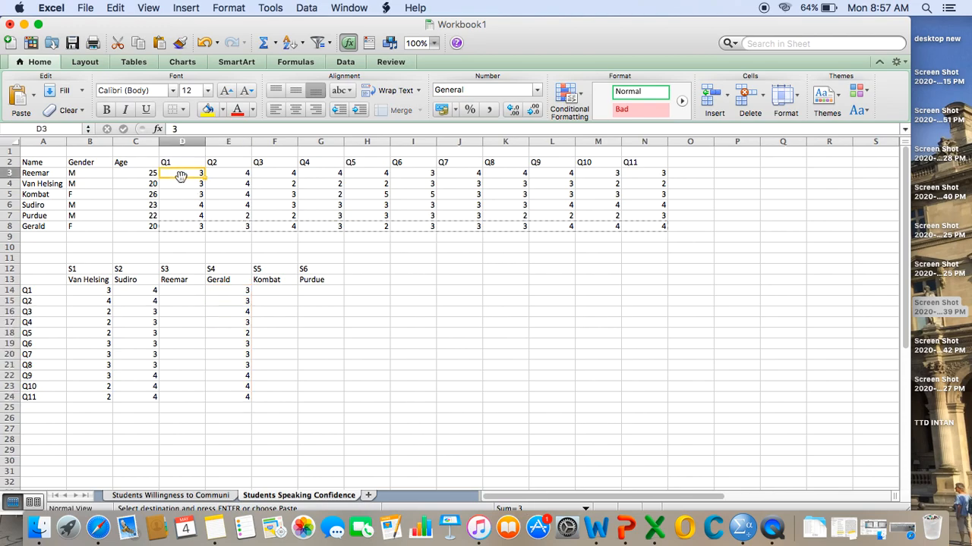
key(shift+Right)
key(shift+Right)
key(shift+Right)
key(shift+Right)
key(shift+Right)
key(shift+Right)
key(shift+Right)
key(shift+Right)
key(shift+Right)
key(shift+Right)
key(cmd+c)
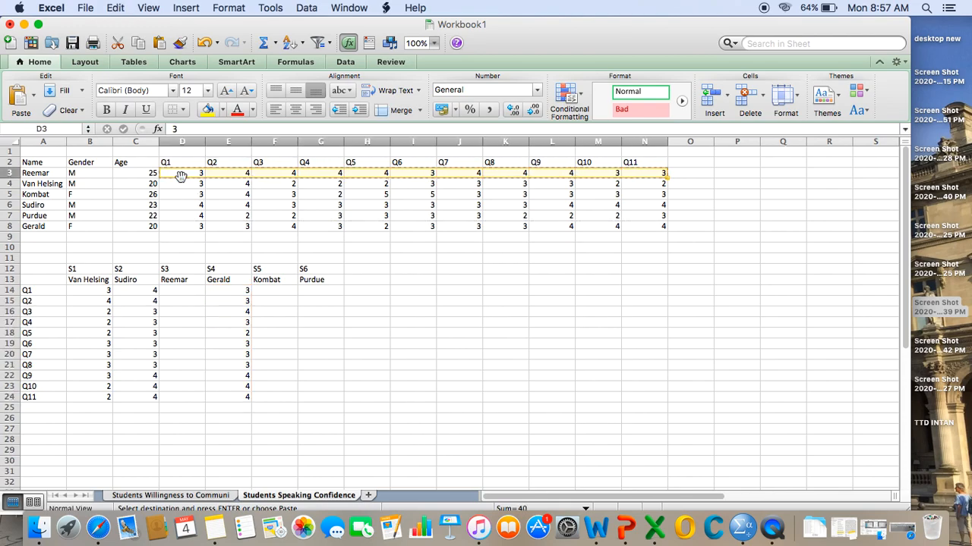
- Paste the copied responses transposed at D14 under S3, using Paste Special with Values and number formats
click(177, 293)
right_click(176, 293)
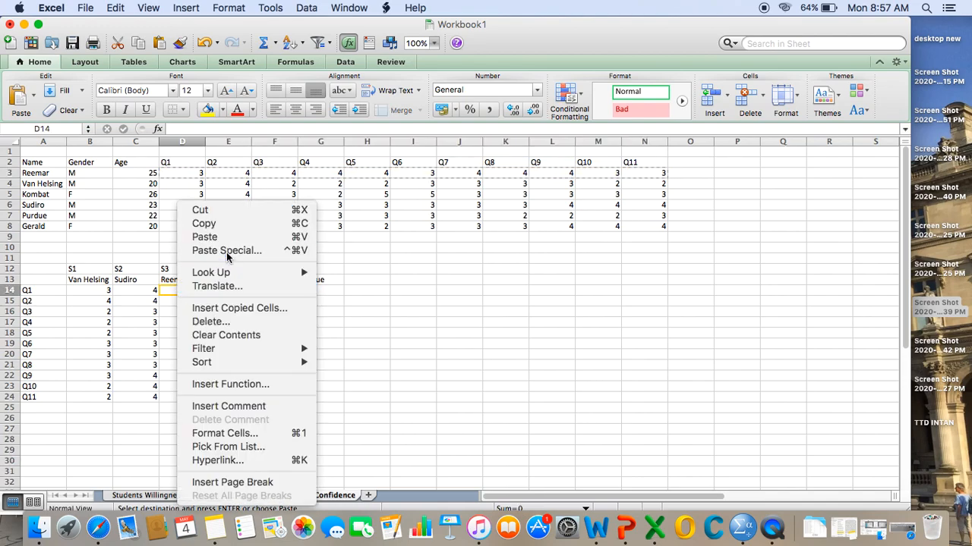
click(226, 251)
click(284, 216)
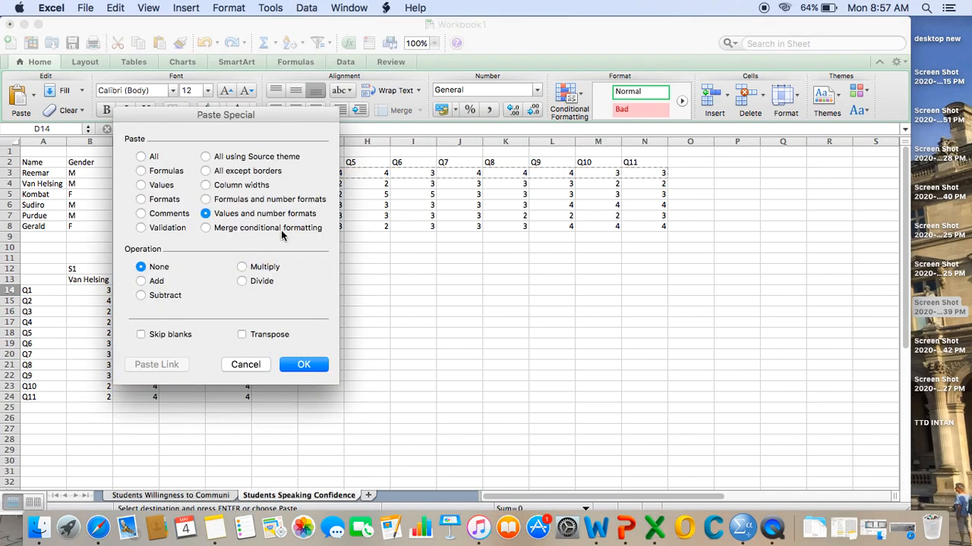
click(260, 337)
click(302, 365)
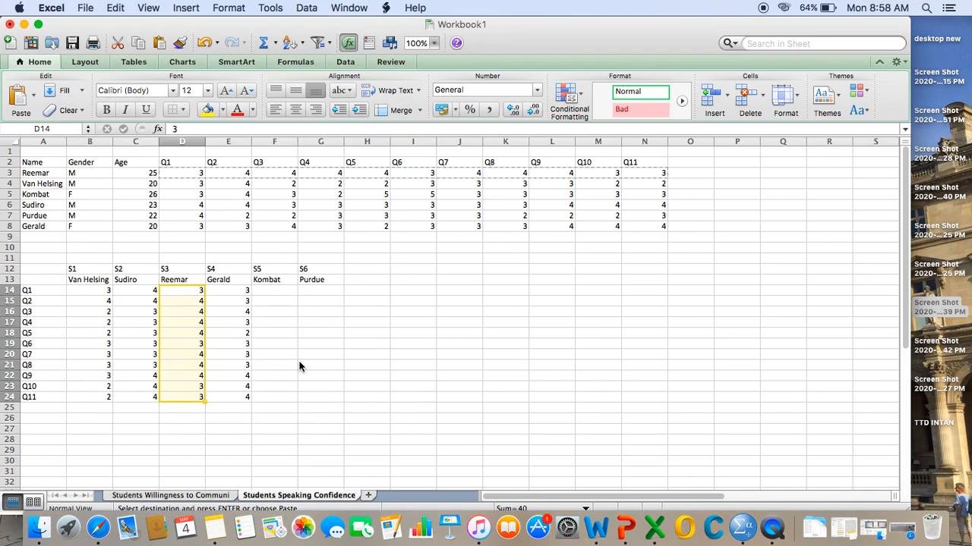
- Copy the Q1 to Q11 responses in D5:N5 for the student listed under S5
click(180, 201)
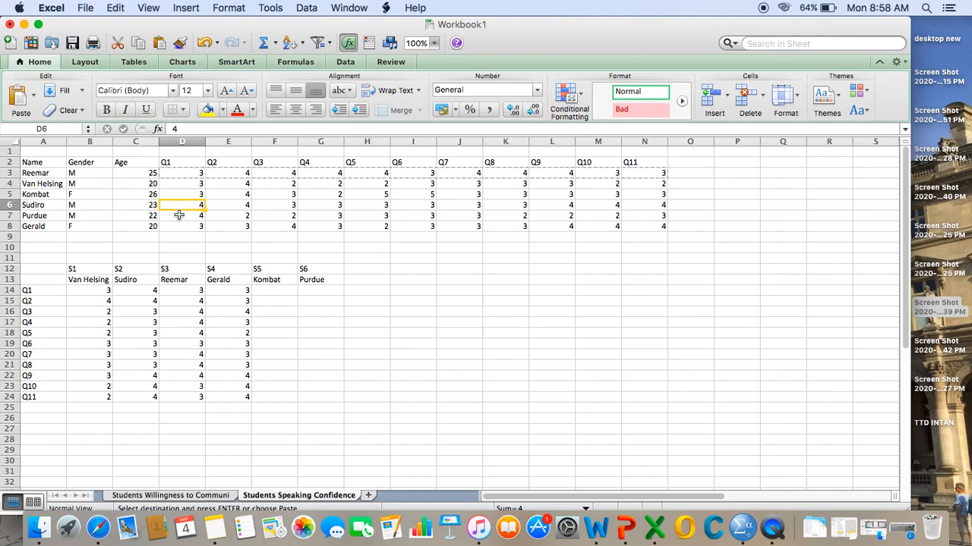
key(shift+Right)
key(shift+Right)
key(shift+Right)
key(shift+Right)
key(shift+Right)
key(shift+Right)
key(shift+Right)
key(shift+Right)
key(shift+Right)
key(shift+Right)
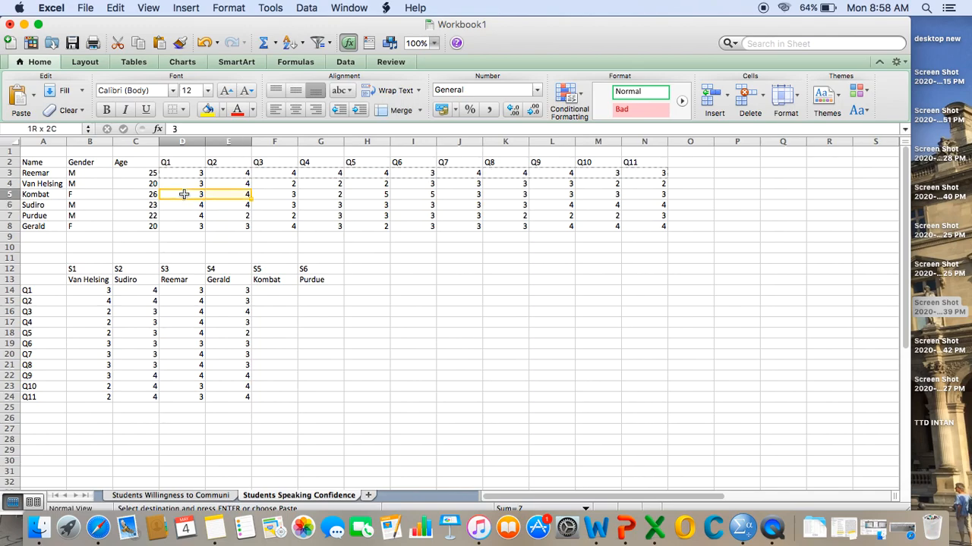
key(super+c)
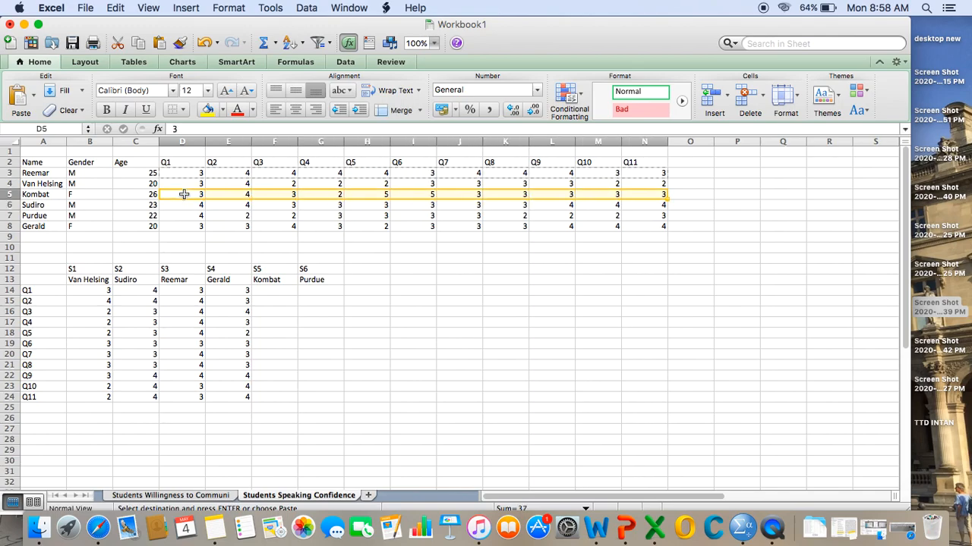
- Paste the copied responses transposed at F14 under S5, using Paste Special with Values and number formats
click(267, 291)
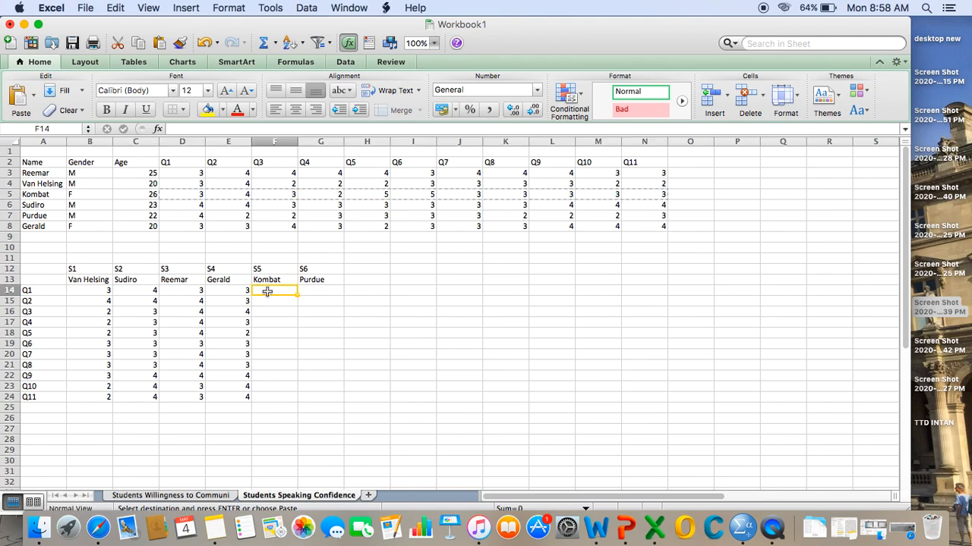
right_click(267, 291)
click(337, 252)
click(402, 214)
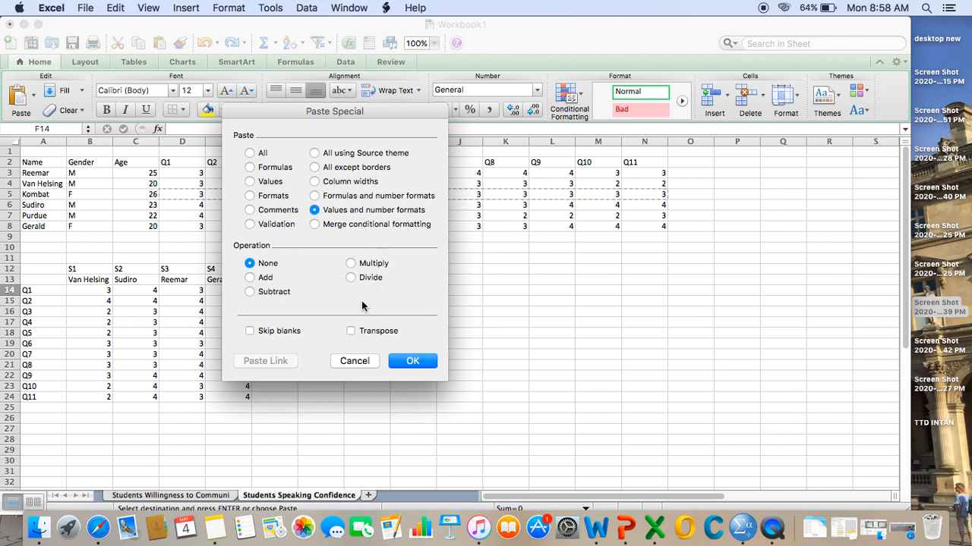
click(370, 331)
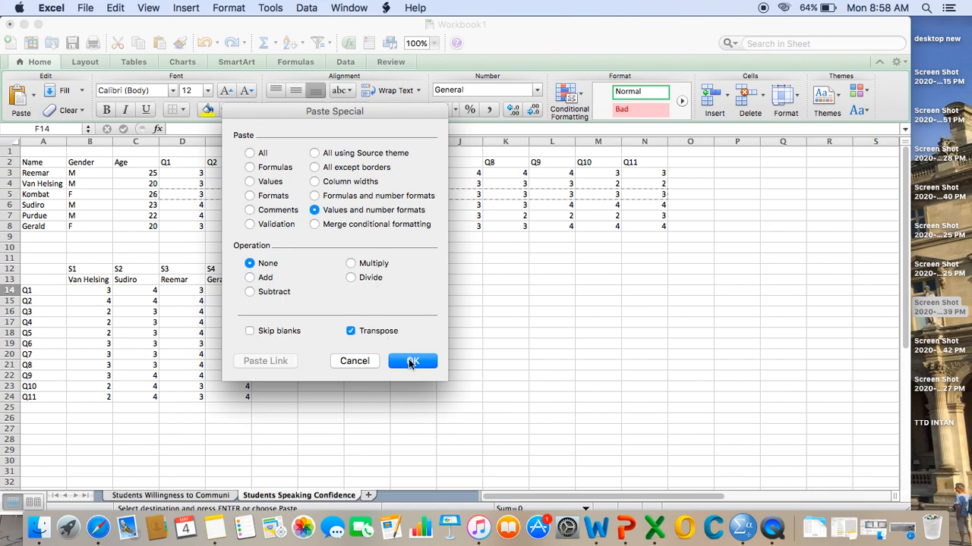
click(408, 359)
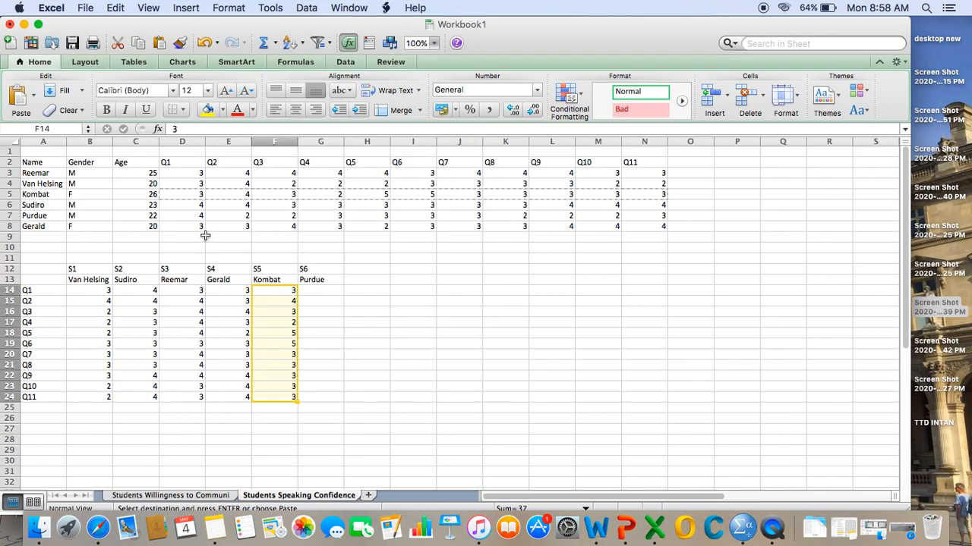
- Copy the Q1 to Q11 responses in D7:N7 for the student listed under S6
click(191, 218)
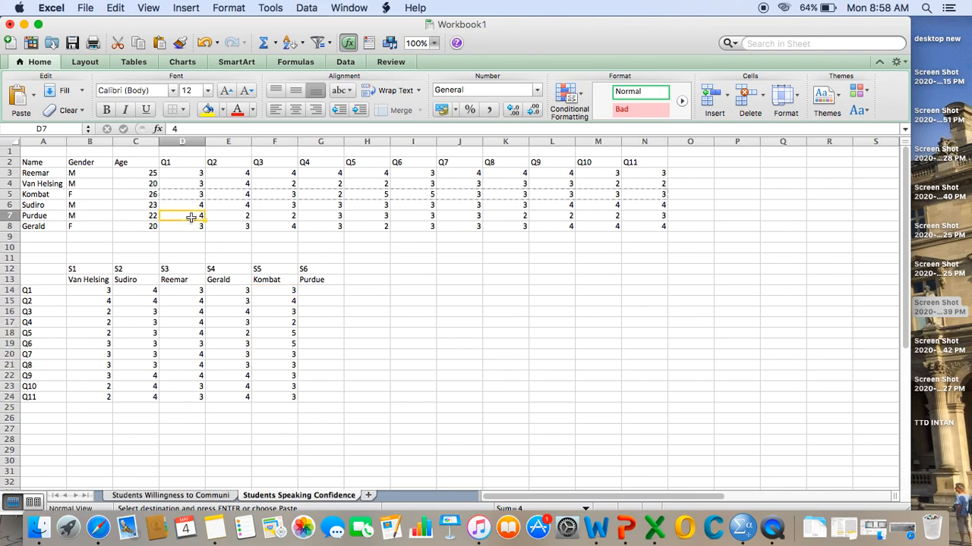
key(shift+Right)
key(shift+Right)
key(shift+Right)
key(shift+Right)
key(shift+Right)
key(shift+Right)
key(shift+Right)
key(shift+Right)
key(shift+Right)
key(shift+Right)
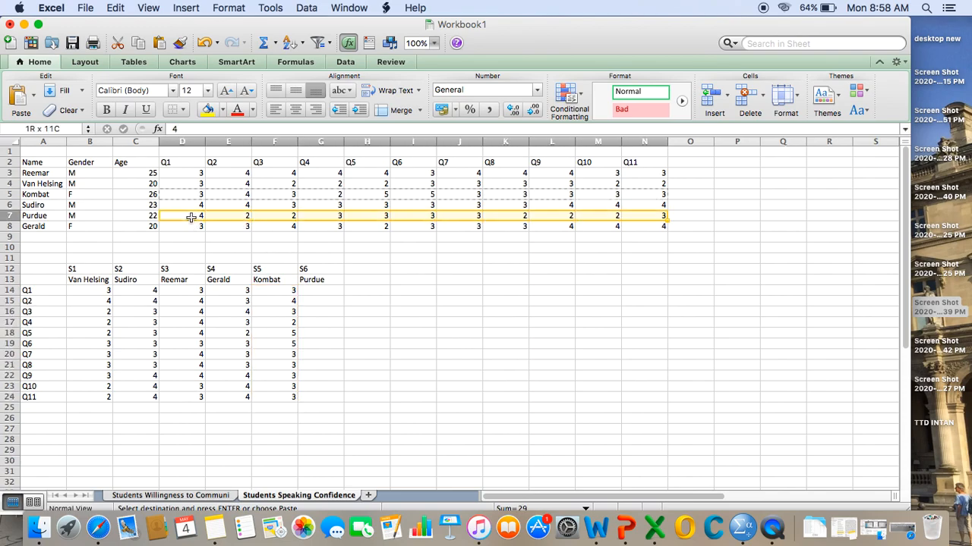
key(super+c)
- Paste the copied responses transposed at G14 under S6, using Paste Special with Values and number formats
click(318, 291)
right_click(317, 293)
click(363, 251)
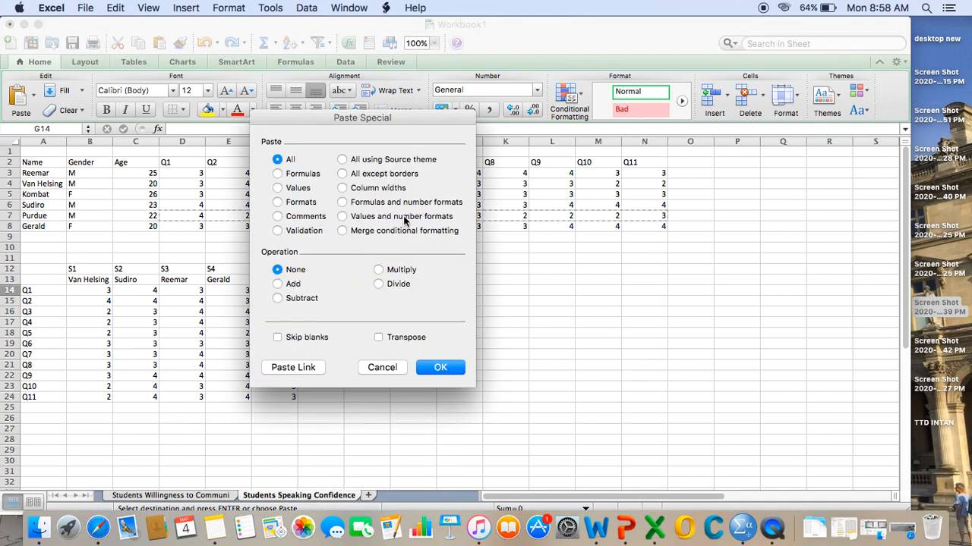
click(404, 219)
click(379, 338)
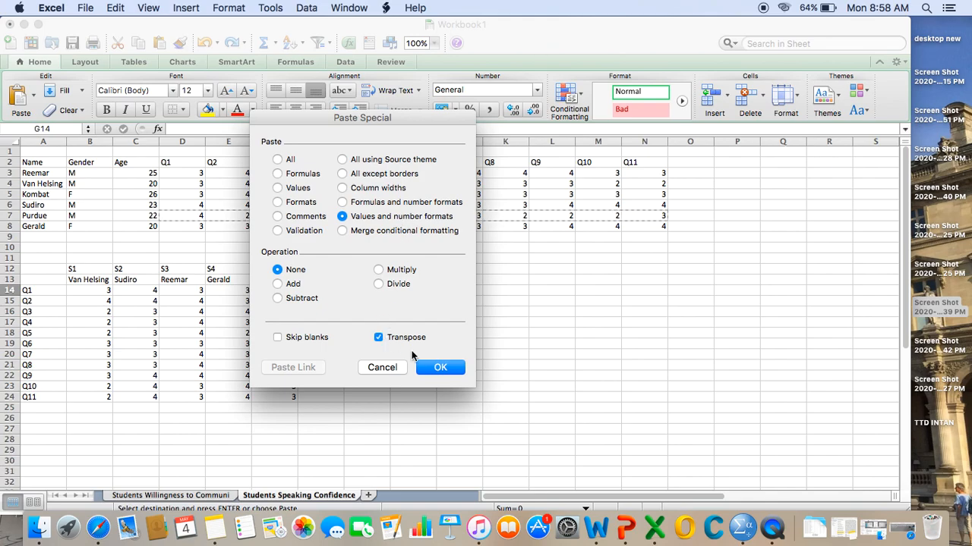
click(440, 369)
click(398, 354)
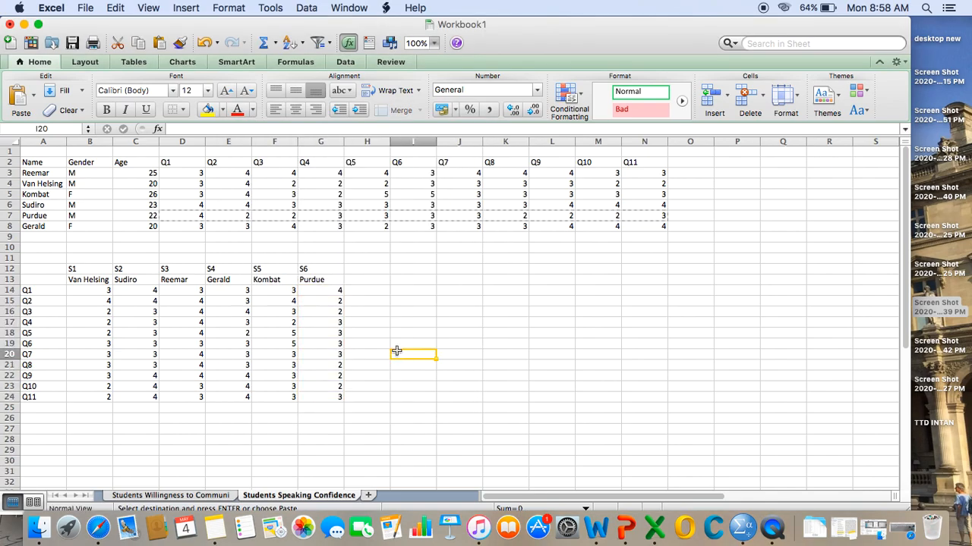
- Enter the heading Mean in H13 and calculate Q1's mean in H14 with =AVERAGE(B14:G14)
click(358, 282)
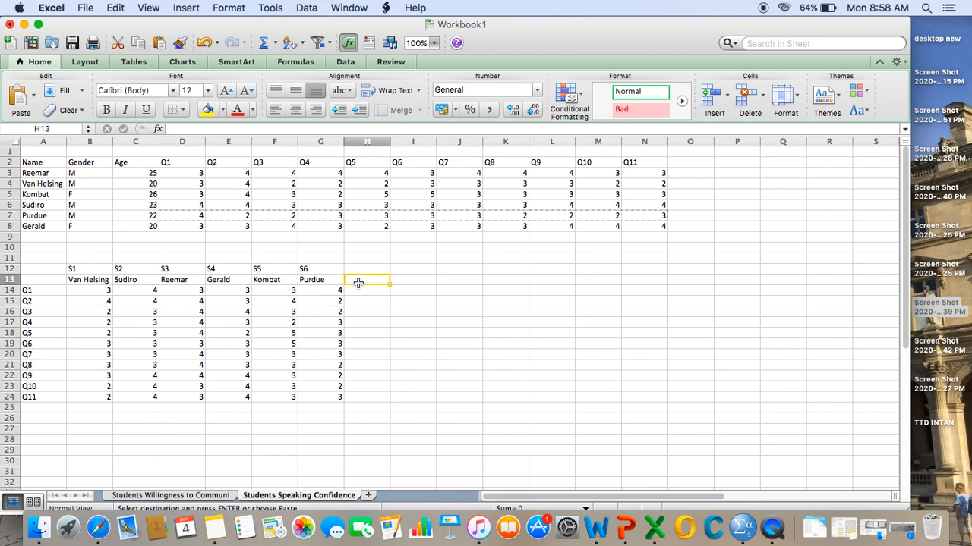
text(Mean)
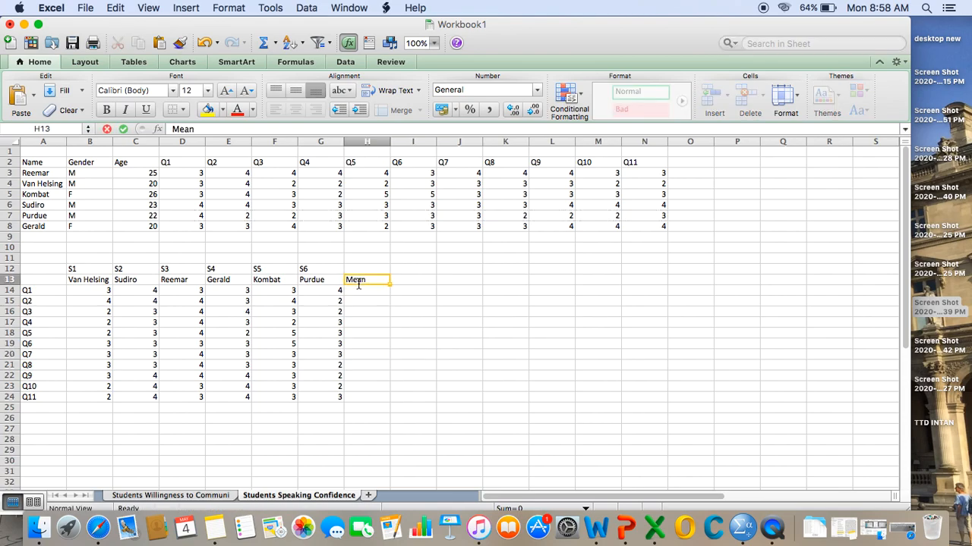
key(Return)
text(=averaGE()
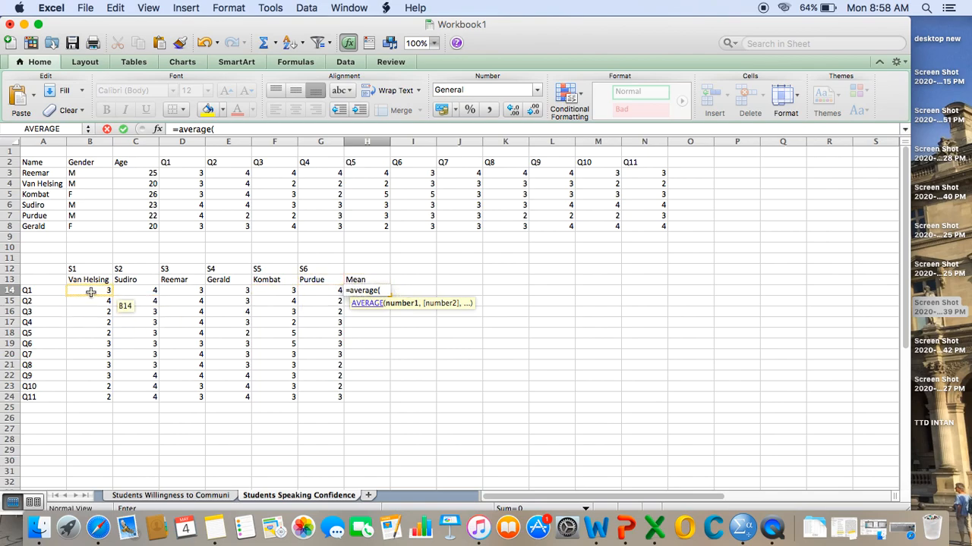
drag(90, 292, 88, 291)
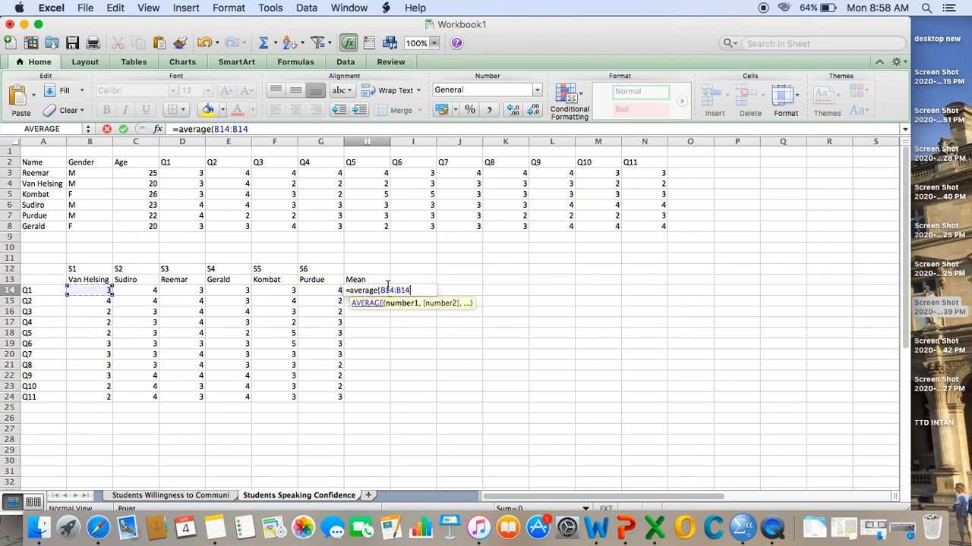
shift+click(324, 291)
text())
key(Return)
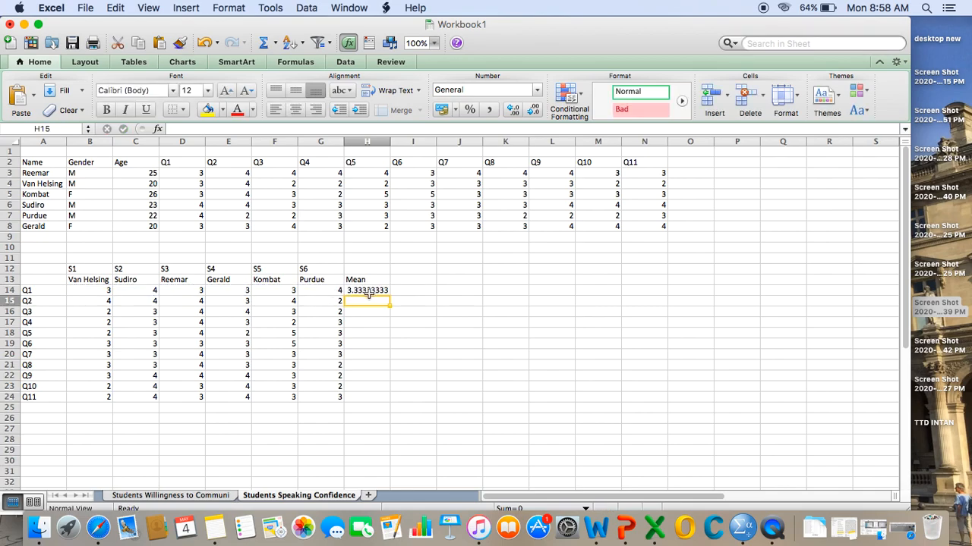
- Fill the average formula from H14 down to H24 for Q2 to Q11
click(368, 291)
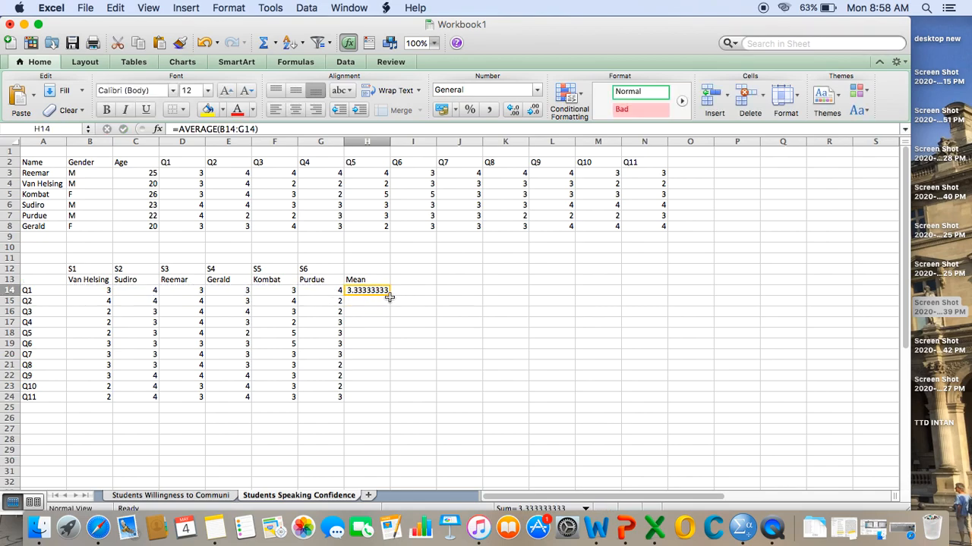
drag(390, 299, 381, 404)
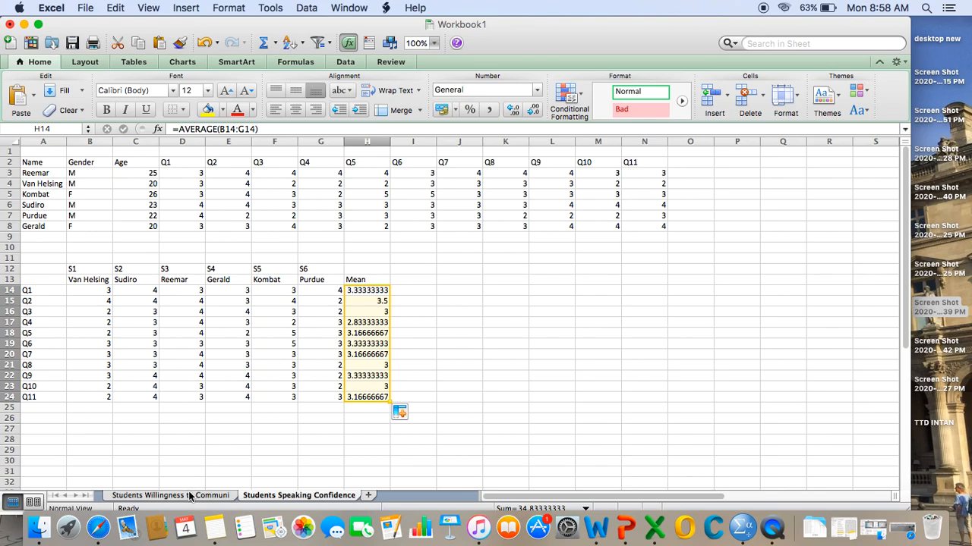
click(512, 416)
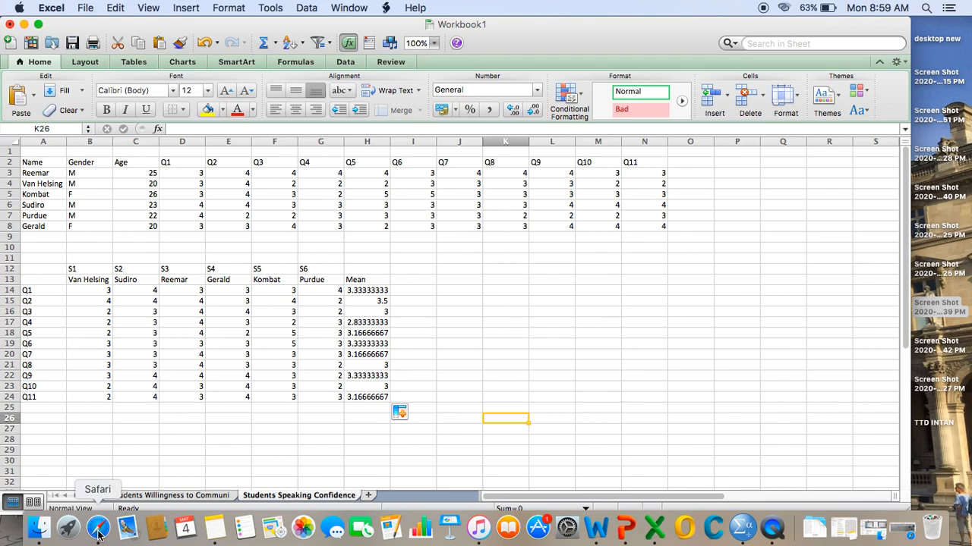
- Switch to SPSS Statistics and minimize the Output2 viewer to reach the data editor
click(742, 529)
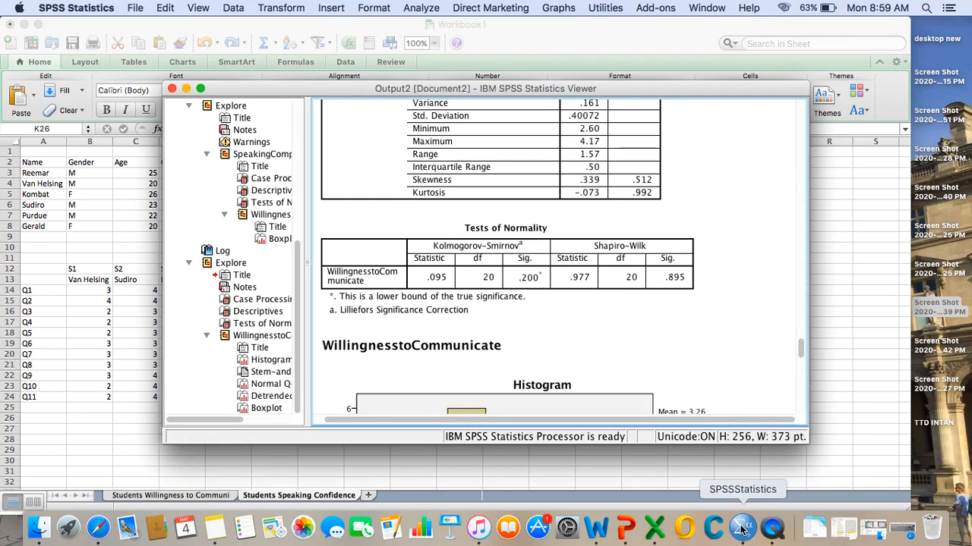
click(186, 89)
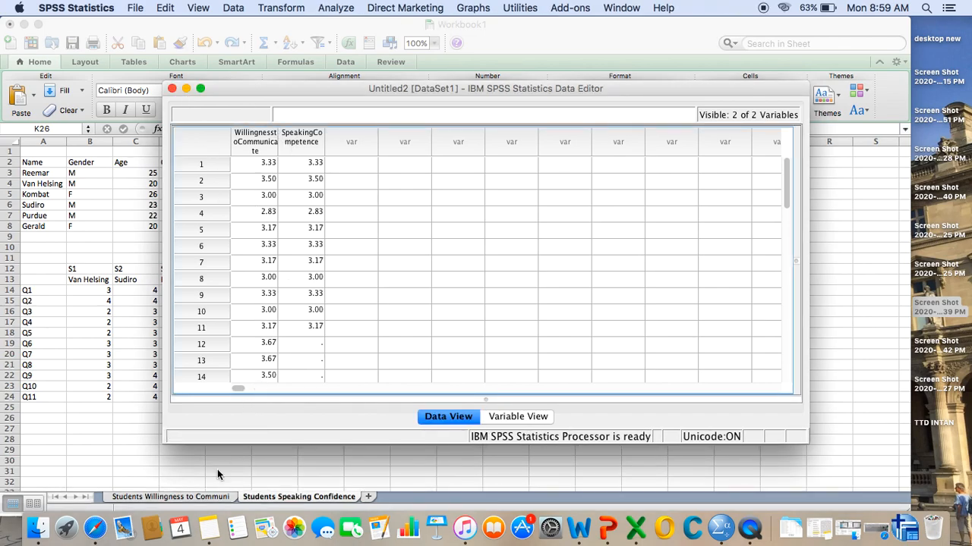
- Switch back to Excel and examine the Q1 to Q20 means on the Students Willingness to Communi sheet
click(136, 496)
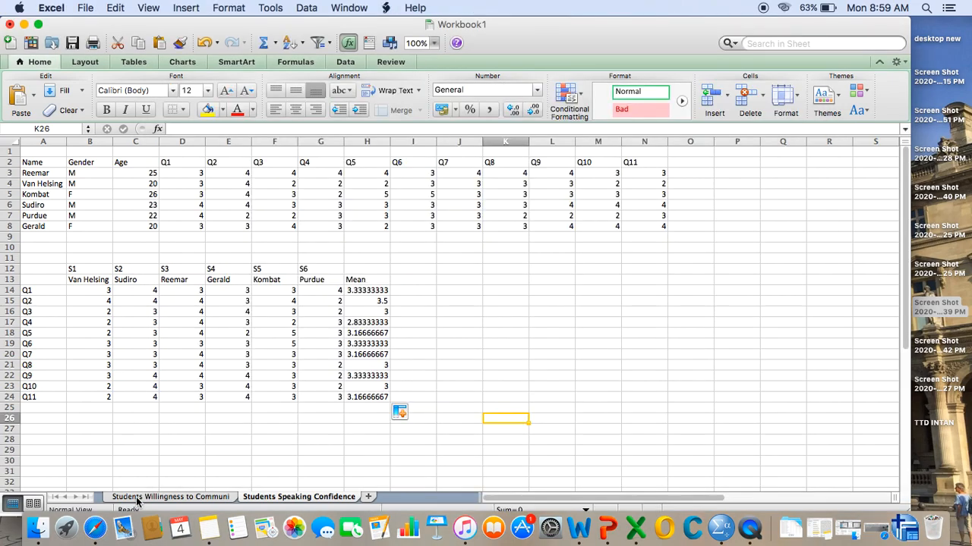
click(136, 496)
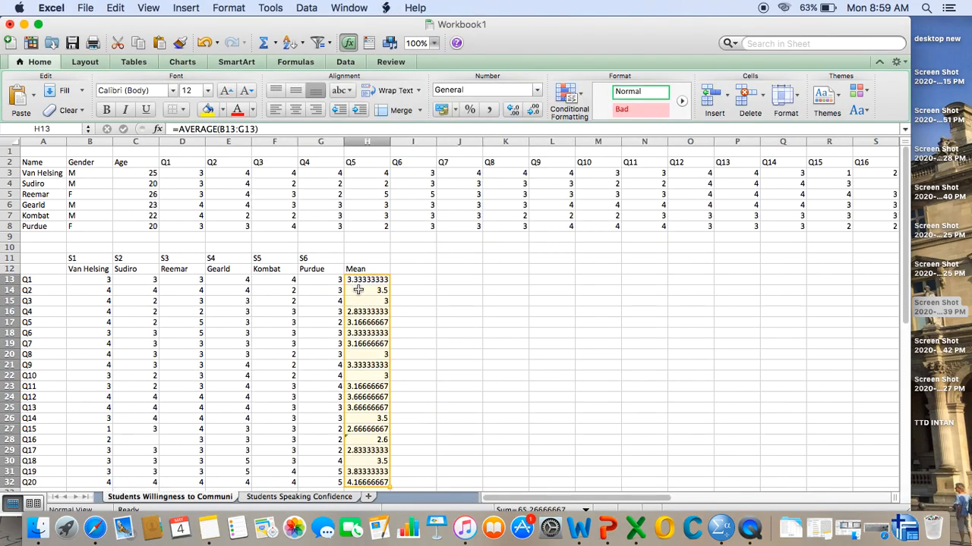
scroll(388, 341, down, 3)
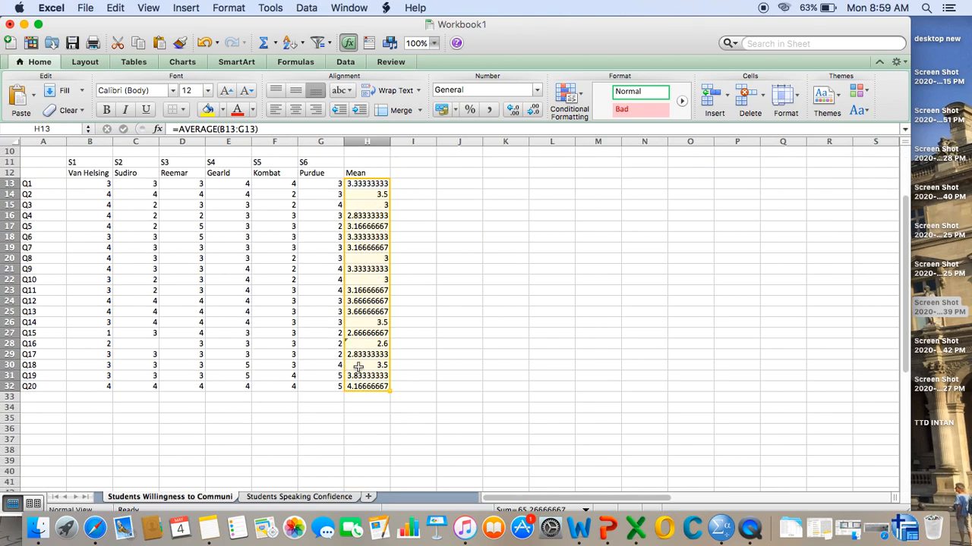
- Switch to SPSS Statistics and inspect the SpeakingCompetence variable's definition and its data column
click(721, 527)
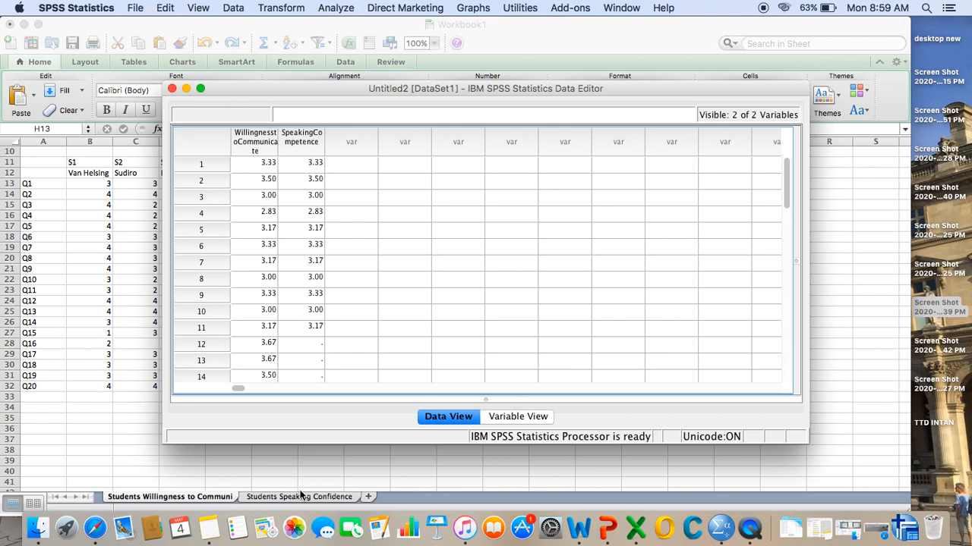
double_click(318, 141)
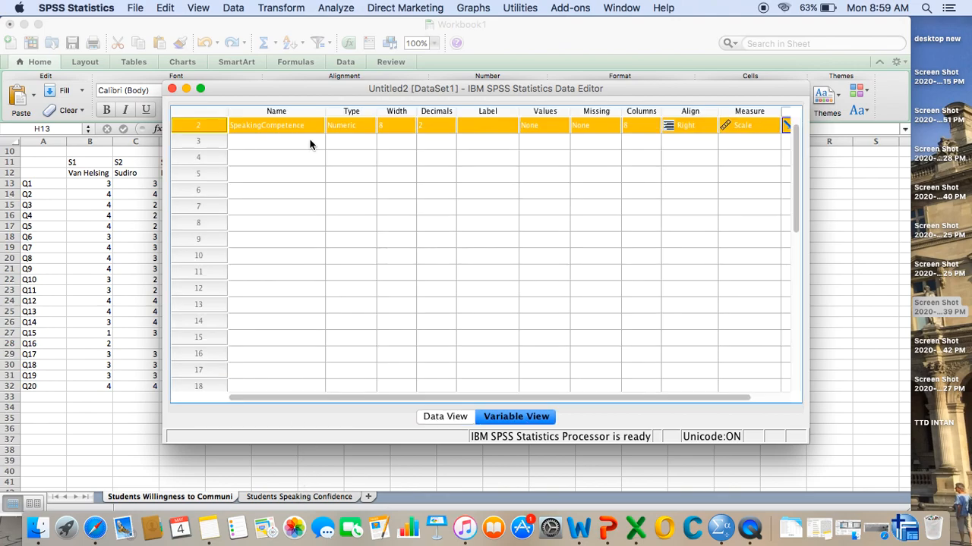
click(441, 416)
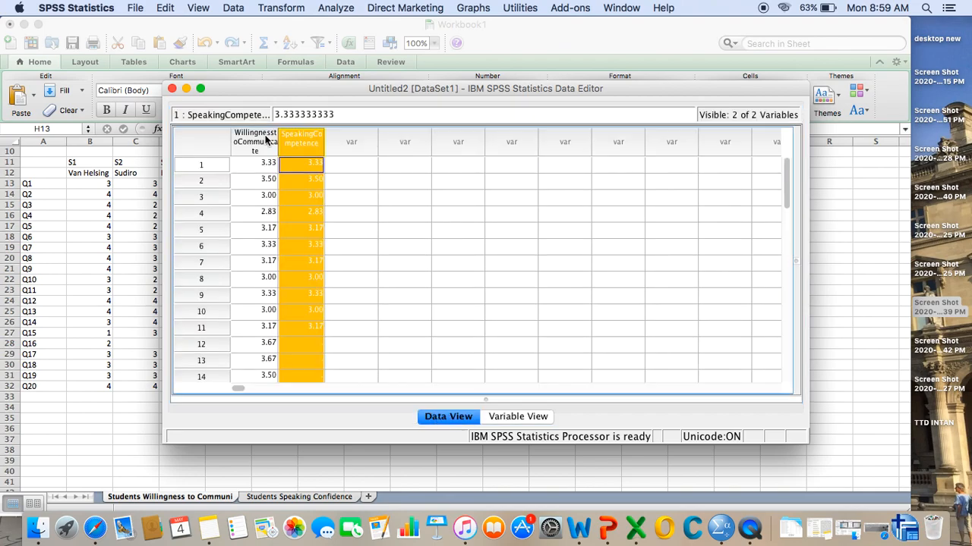
click(289, 195)
click(301, 161)
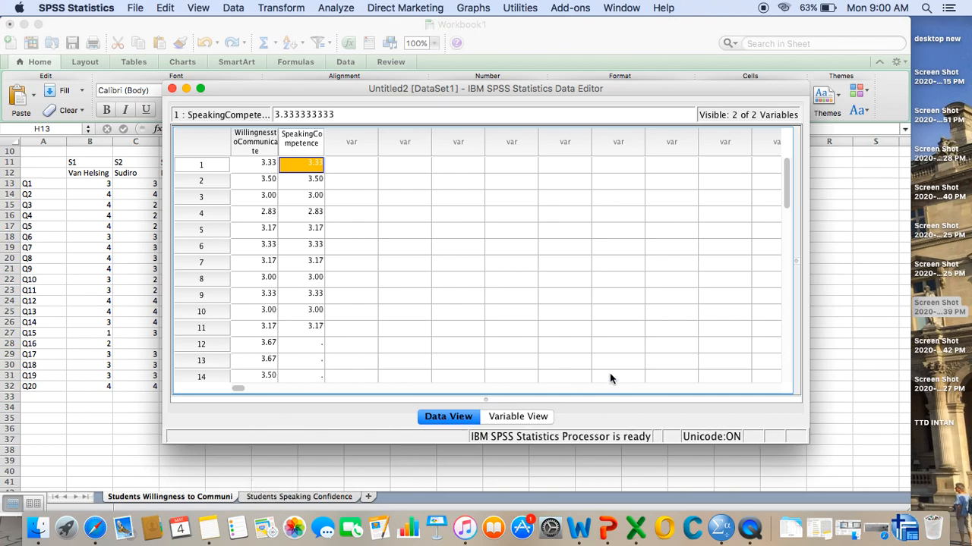
- Rename the SpeakingCompetence variable as SpeakingConfidence in the variable definitions
click(517, 416)
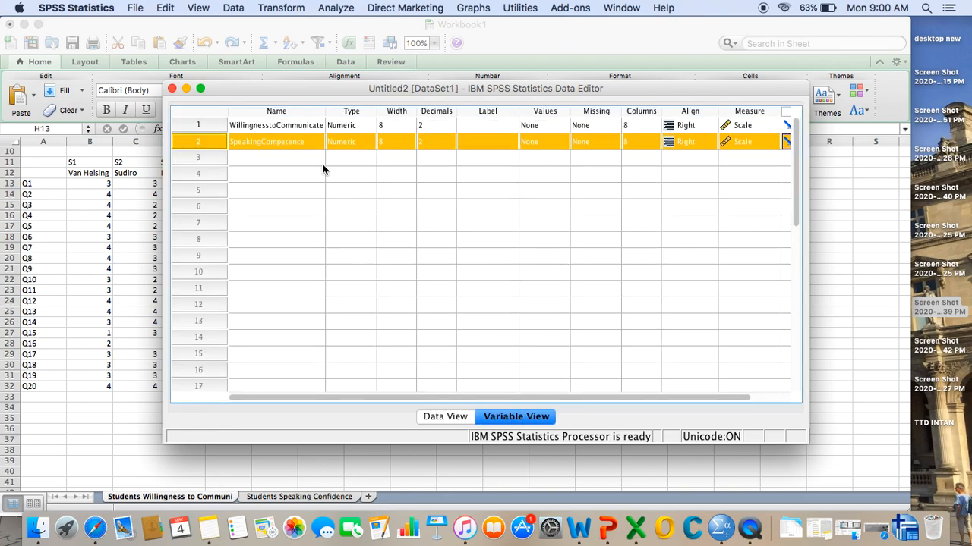
click(288, 142)
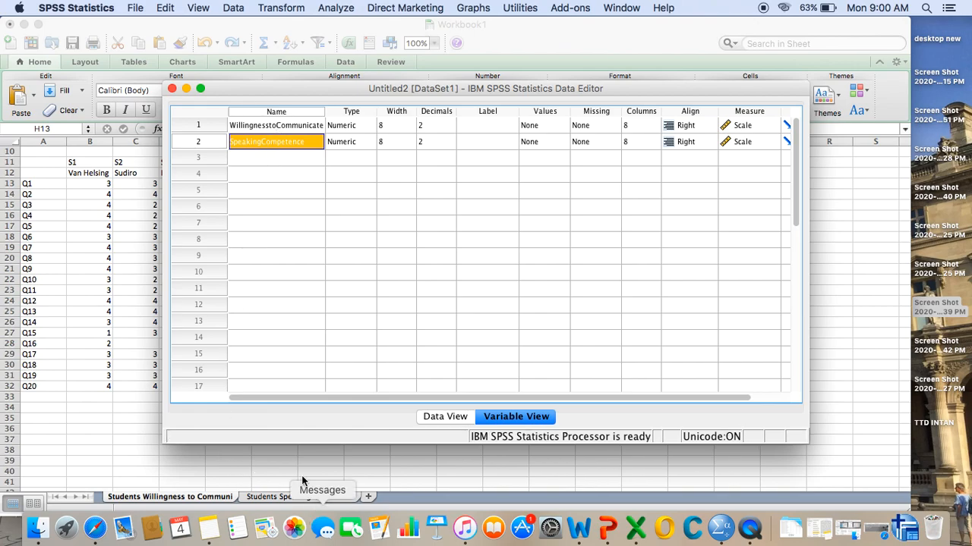
double_click(262, 143)
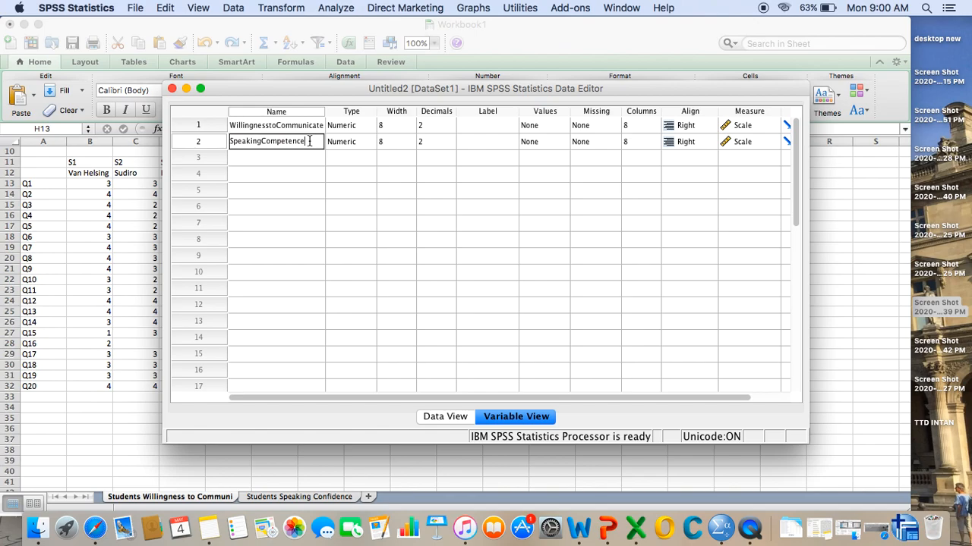
key(BackSpace)
key(BackSpace)
key(BackSpace)
key(BackSpace)
key(BackSpace)
key(BackSpace)
key(BackSpace)
key(BackSpace)
text(nfidence)
- Set the measurement level of WillingnesstoCommunicate and SpeakingConfidence to Scale
click(768, 125)
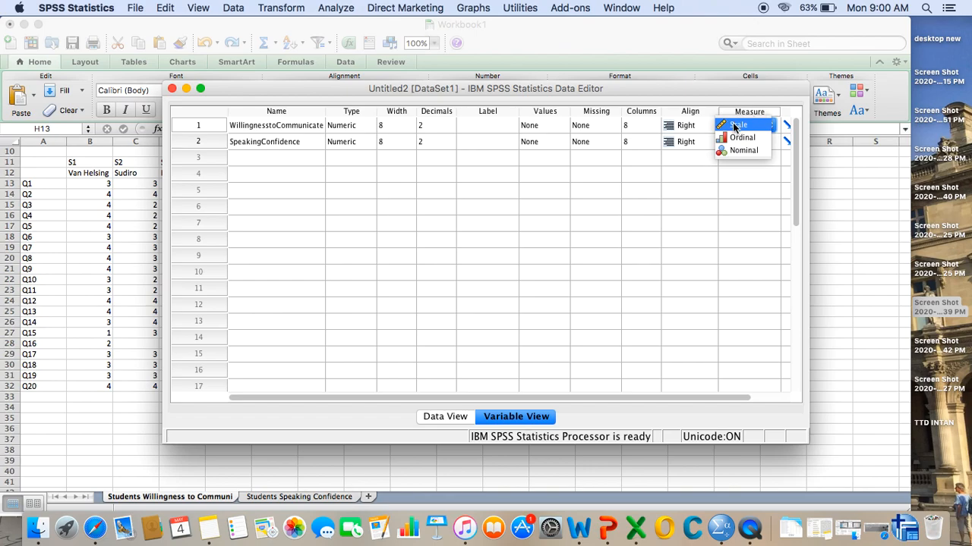
click(732, 124)
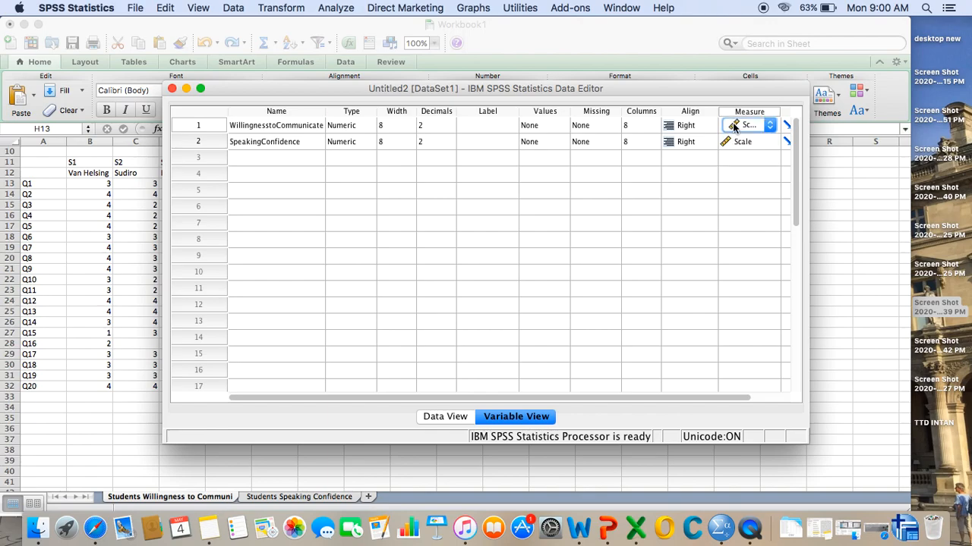
click(748, 143)
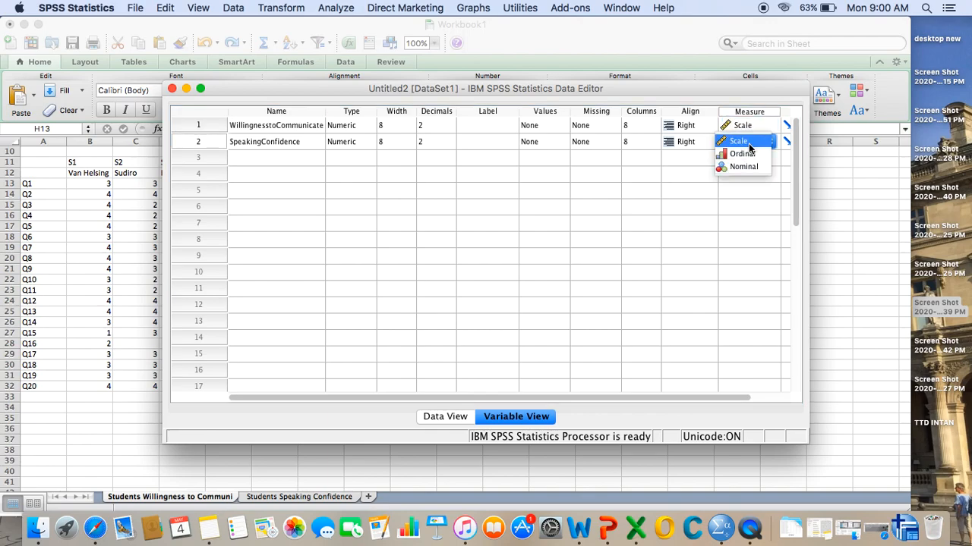
click(749, 145)
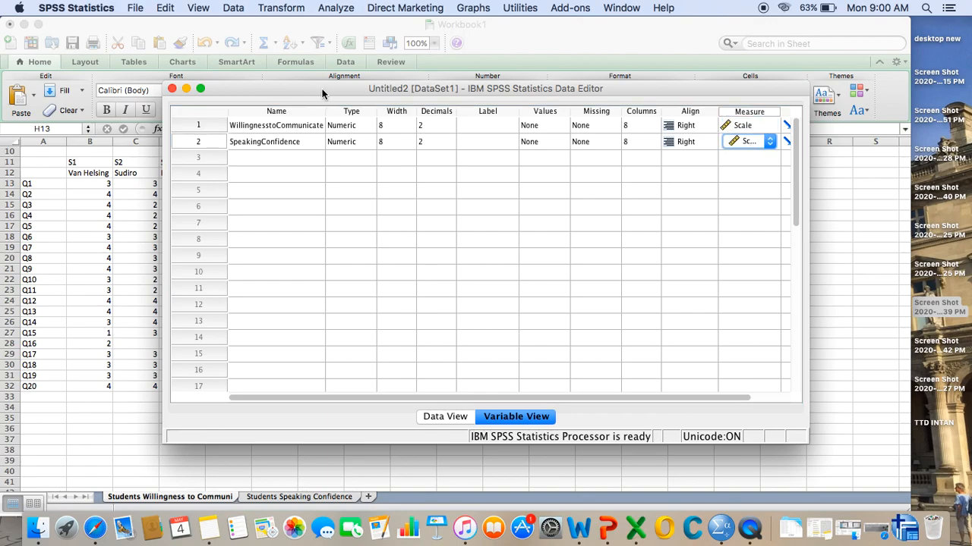
- Run Explore on WillingnesstoCommunicate as dependent, displaying both statistics and plots, with stem-and-leaf, histogram and normality plots with tests
click(445, 417)
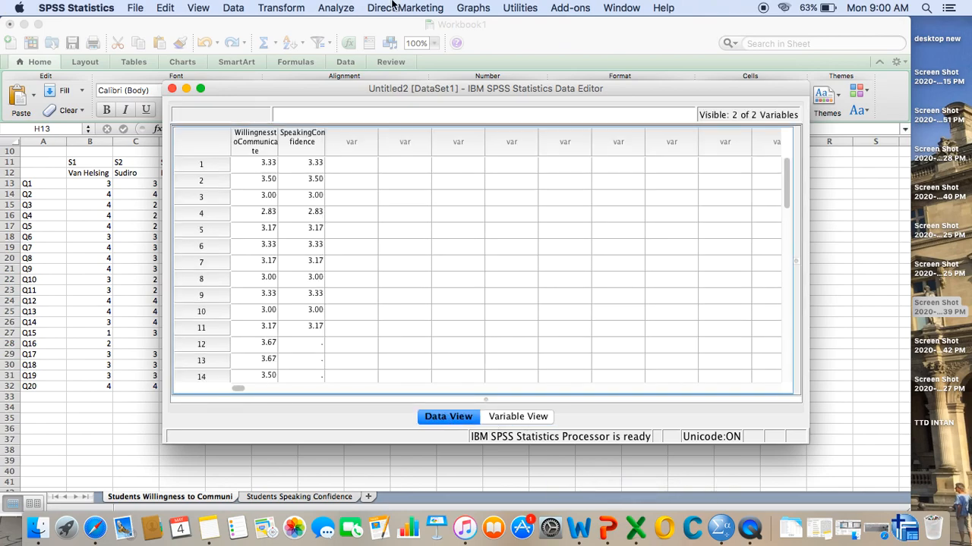
click(338, 8)
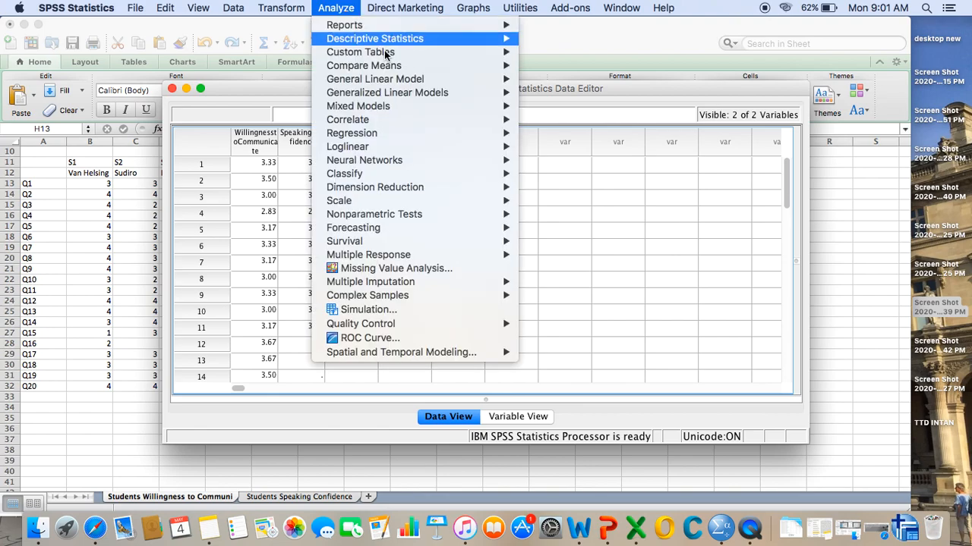
mouse_move(392, 44)
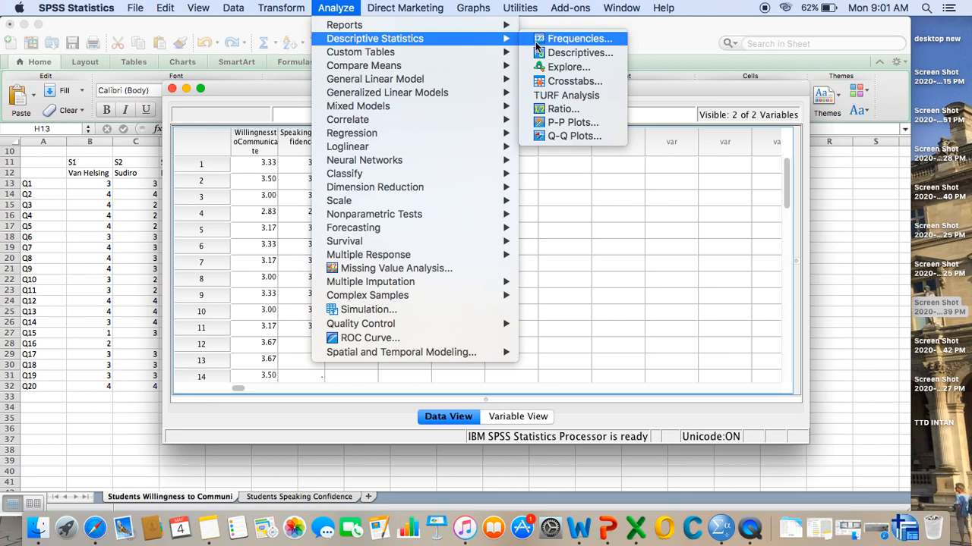
click(550, 69)
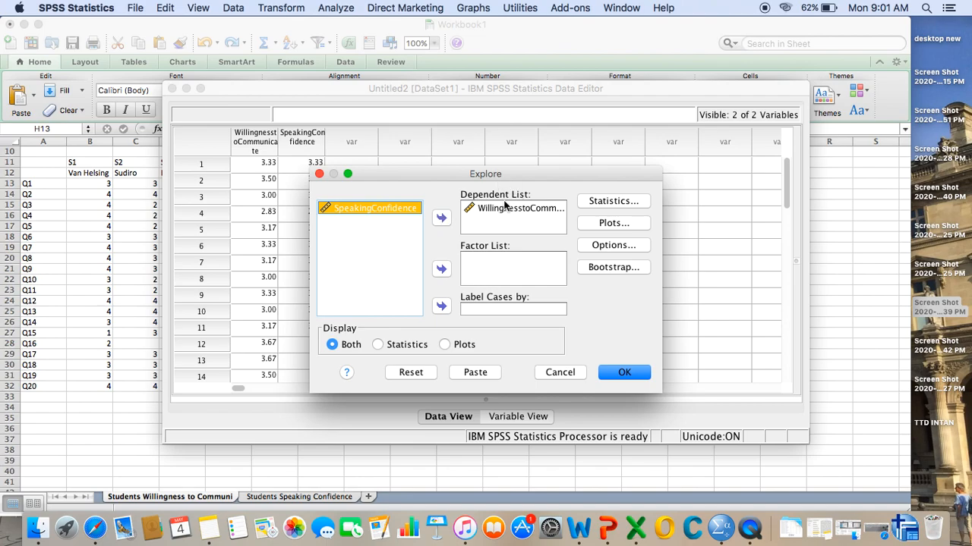
click(610, 223)
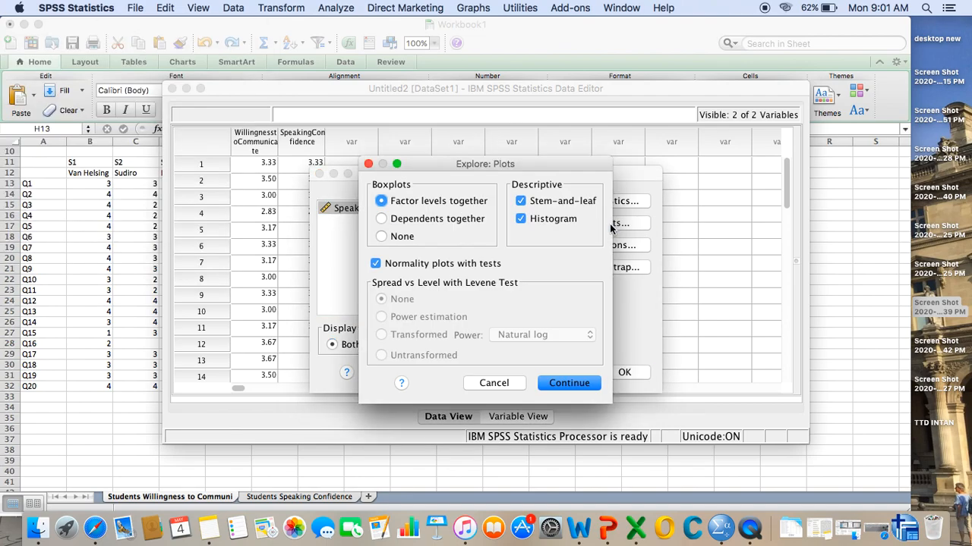
click(569, 383)
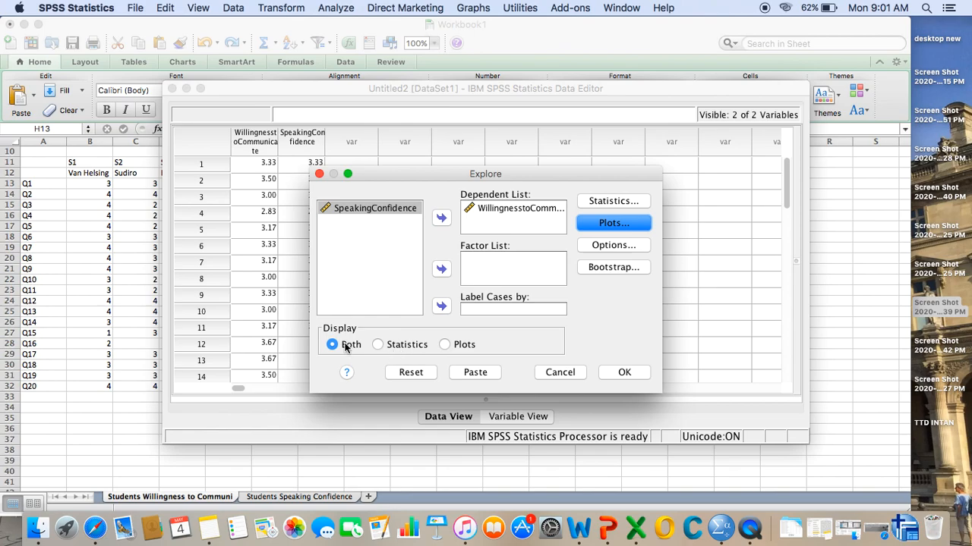
click(624, 373)
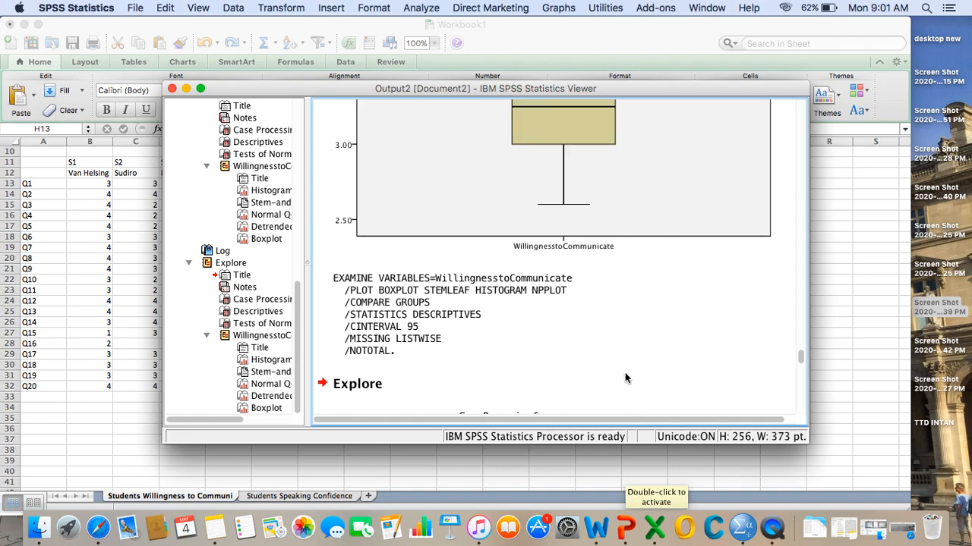
- Examine the Case Processing Summary, Descriptives and Tests of Normality tables in the latest WillingnesstoCommunicate Explore output
scroll(625, 378, down, 5)
scroll(625, 378, up, 3)
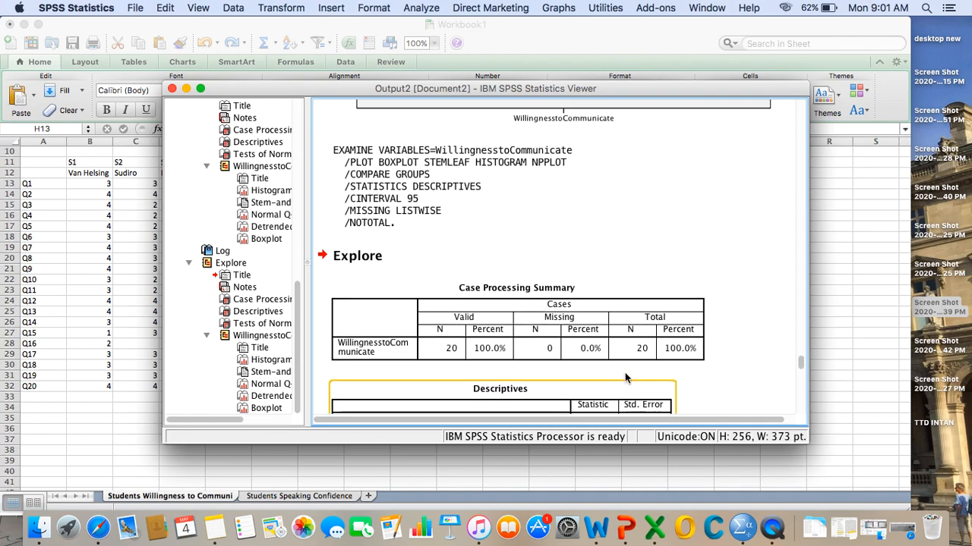
scroll(625, 378, down, 5)
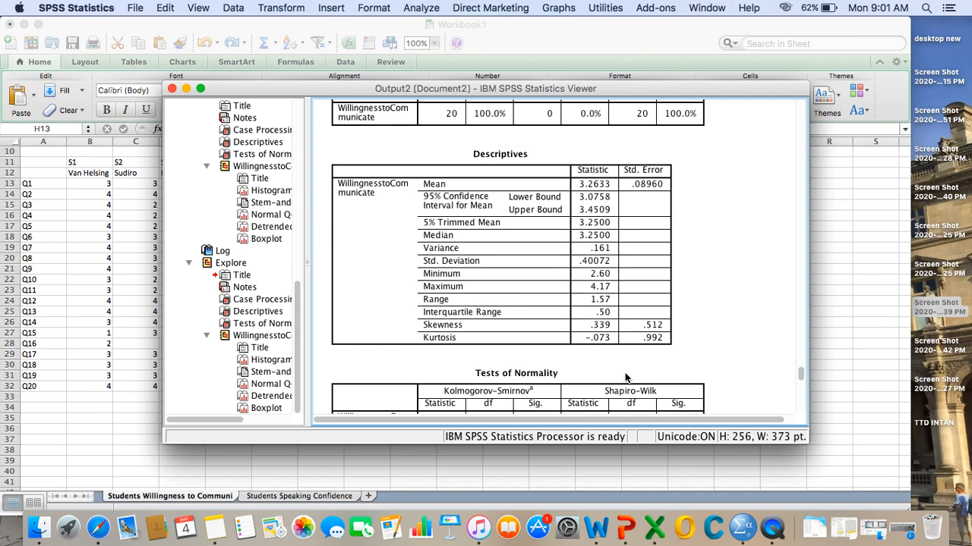
scroll(626, 378, up, 1)
scroll(625, 378, up, 1)
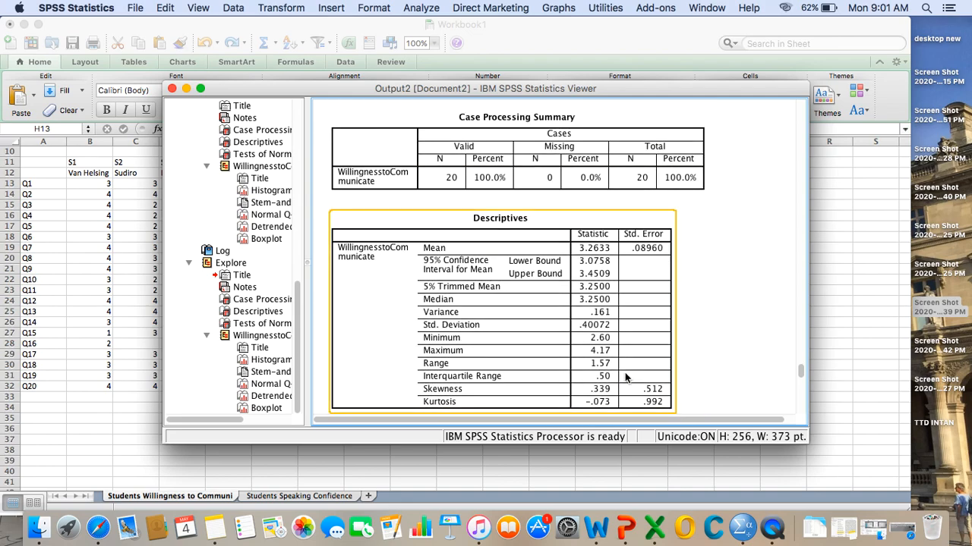
scroll(664, 220, down, 4)
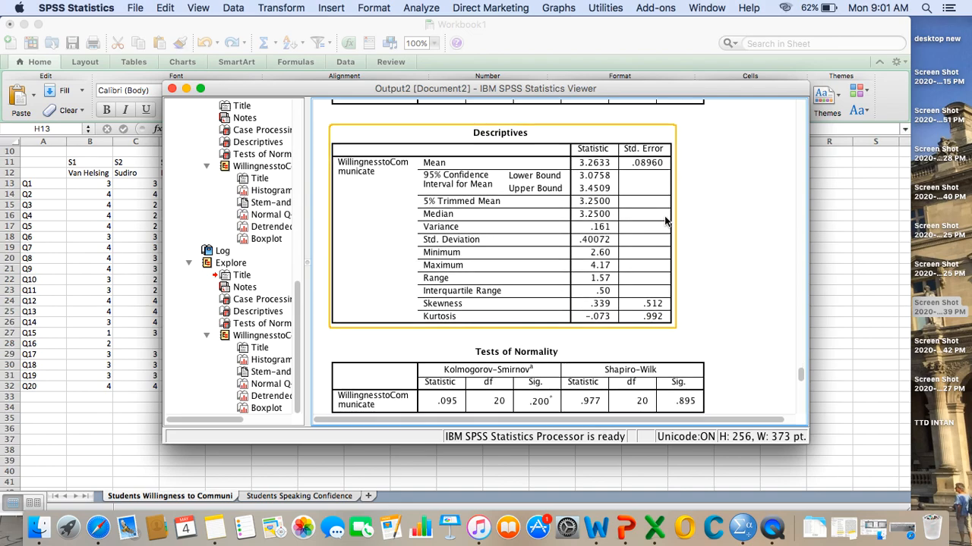
scroll(665, 220, down, 2)
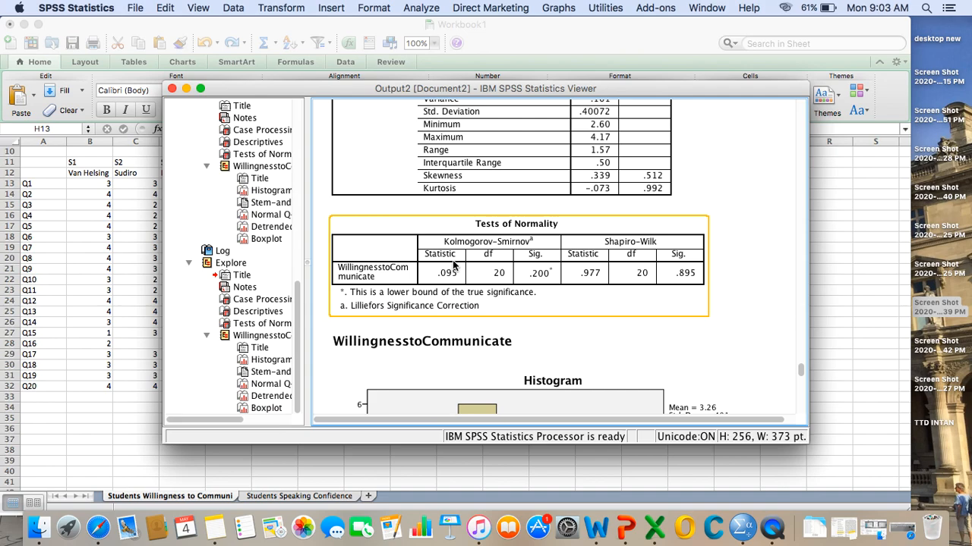
- Examine the WillingnesstoCommunicate histogram, stem-and-leaf plot, normal and detrended Q-Q plots, and boxplot
click(597, 345)
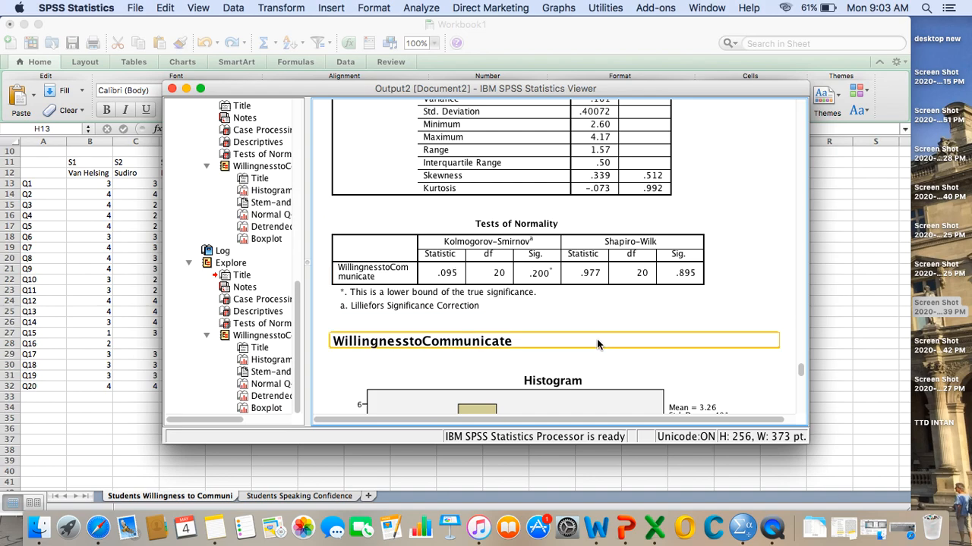
scroll(597, 345, down, 12)
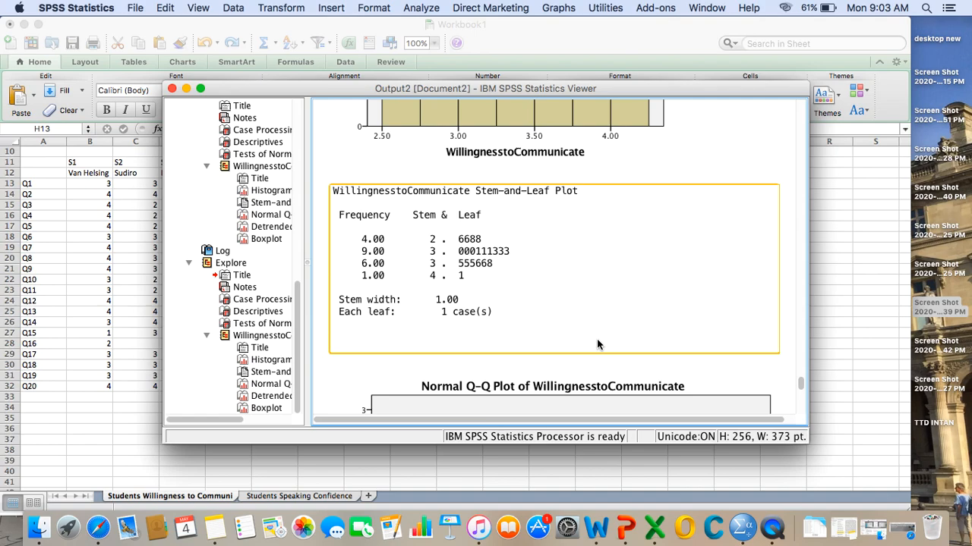
scroll(598, 345, down, 6)
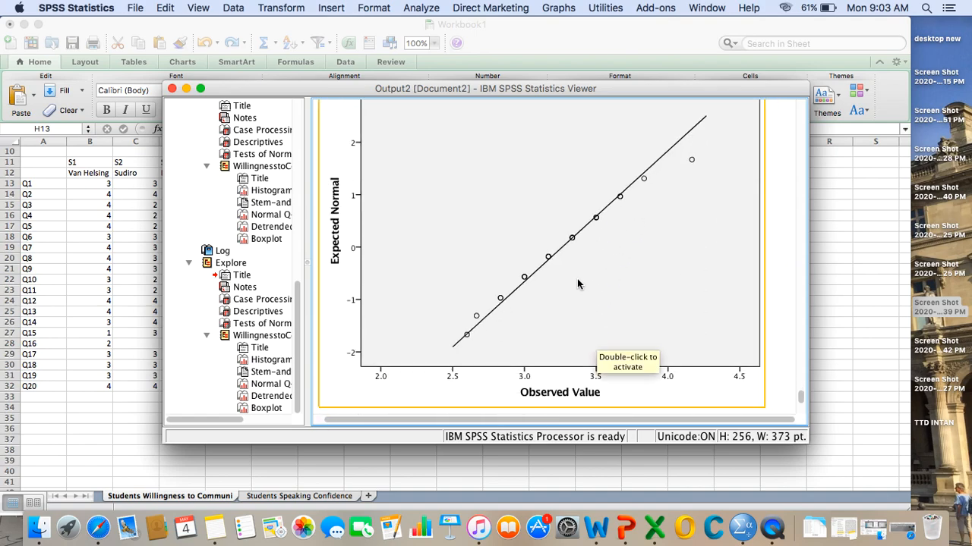
scroll(577, 284, down, 10)
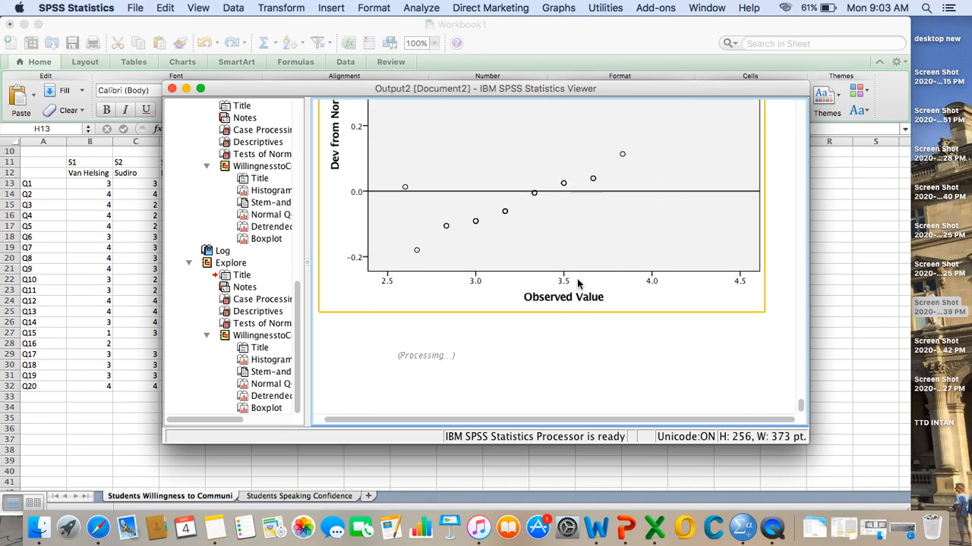
scroll(576, 283, down, 5)
scroll(576, 284, down, 3)
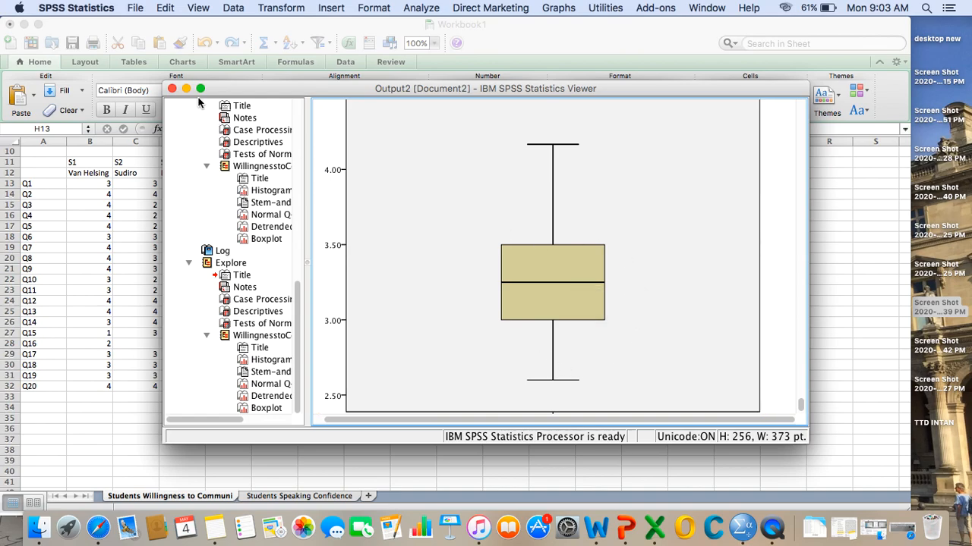
- Copy the Tests of Normality table for WillingnesstoCommunicate from the Explore output
scroll(501, 251, up, 15)
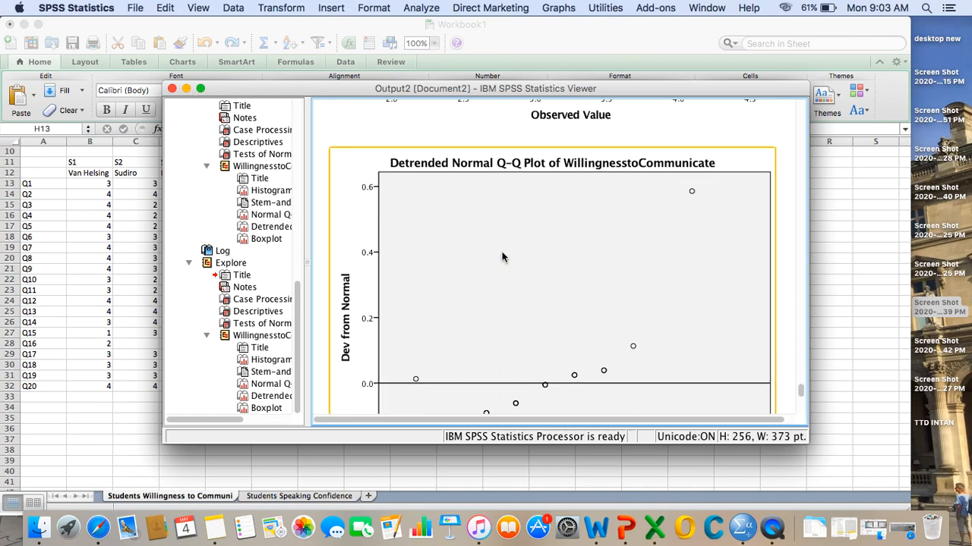
scroll(502, 257, up, 5)
scroll(505, 273, down, 12)
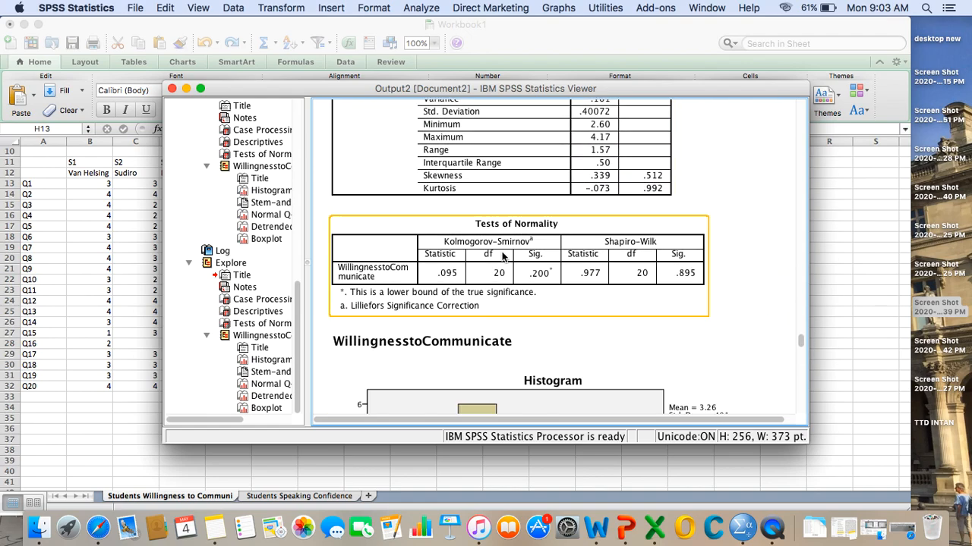
right_click(649, 274)
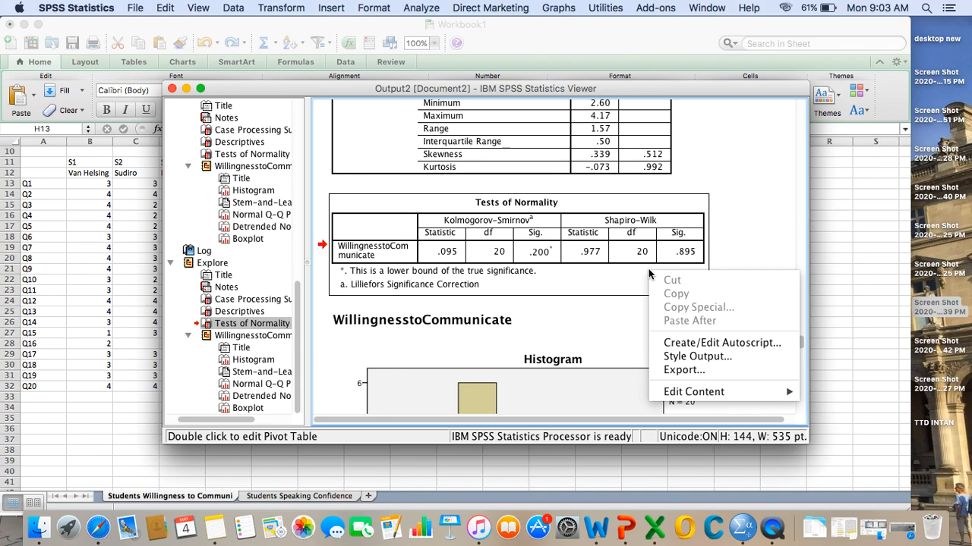
click(666, 235)
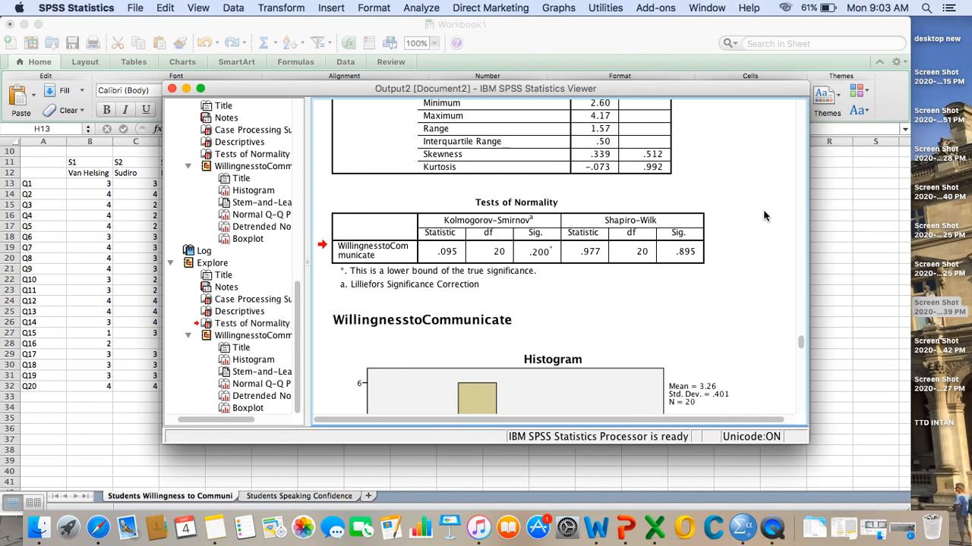
right_click(667, 235)
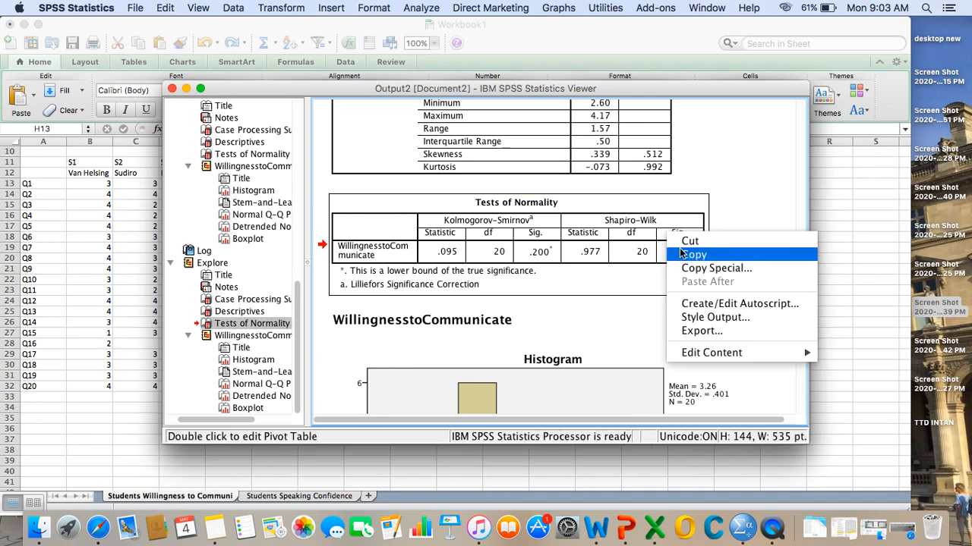
click(691, 256)
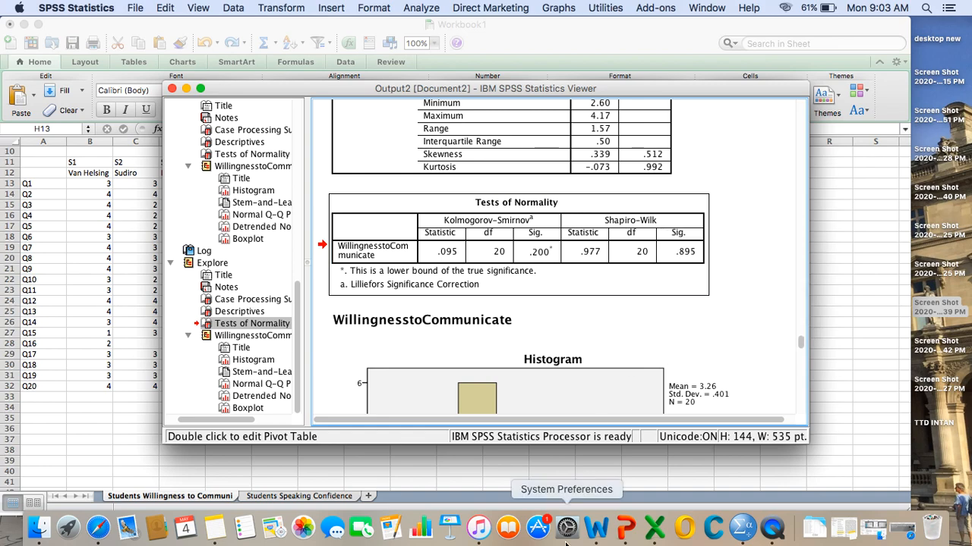
- Switch to Word, create a blank document and enter the heading "Data Analysis"
click(596, 529)
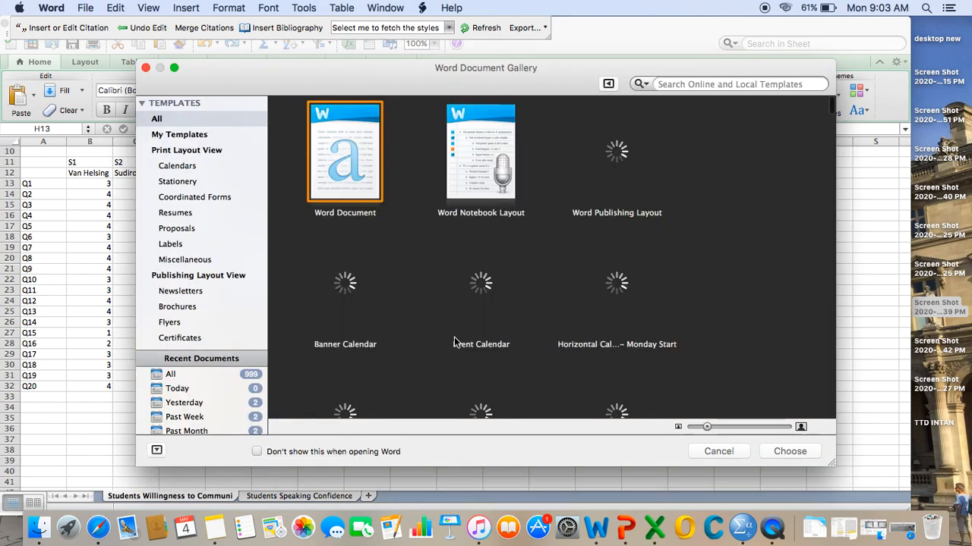
double_click(344, 155)
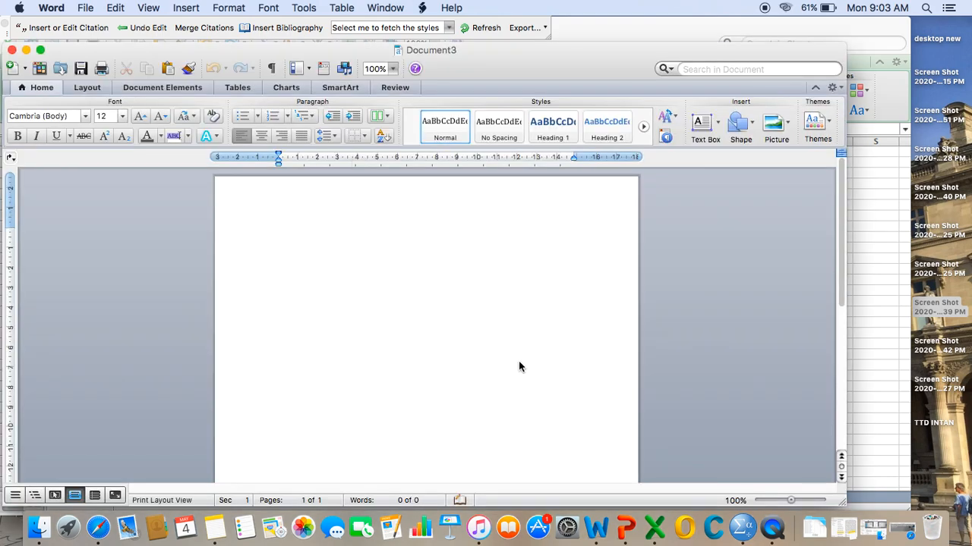
text(Data AnalysisRes)
key(BackSpace)
key(BackSpace)
key(BackSpace)
text(1)
key(BackSpace)
- Start a lettered list under the heading with item a, "Normality Test for Wilingness to Communicate"
text(a. Normal)
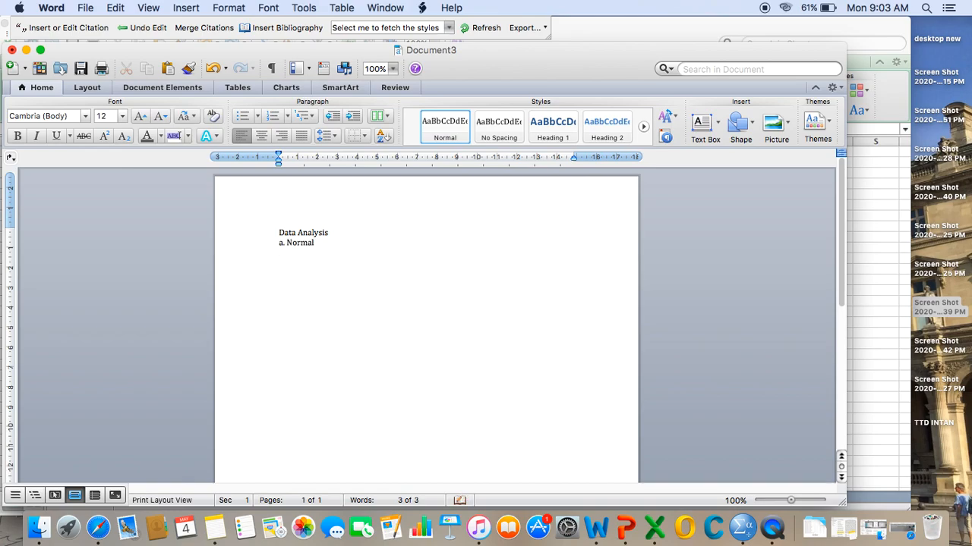
text(ity Test for Wilingness to)
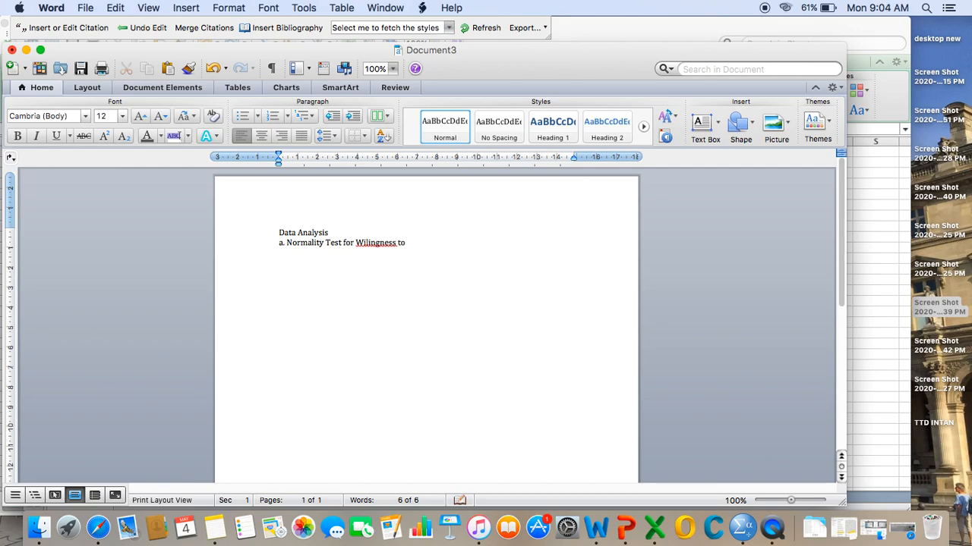
text( Communicate)
key(Return)
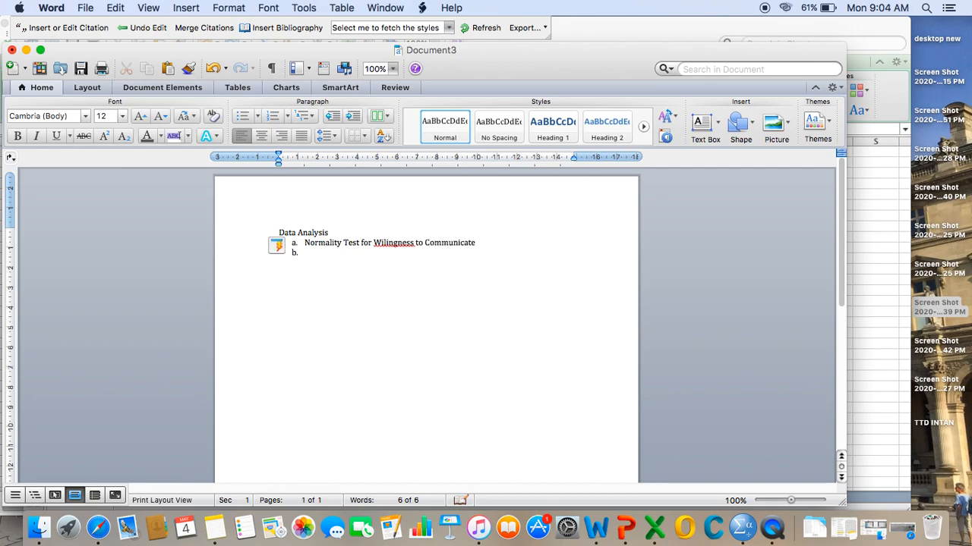
- Add list items b, "Normality Test for Speaking Confidence", and c, "Correational Analysis"
text(Normalit)
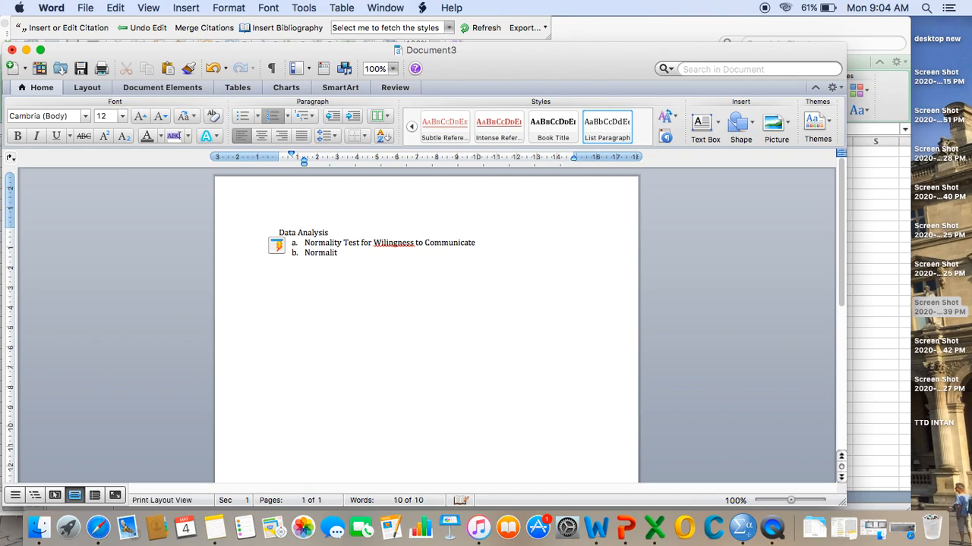
text(y Test for Speaking Confidence)
key(Return)
text(Correational Analysus)
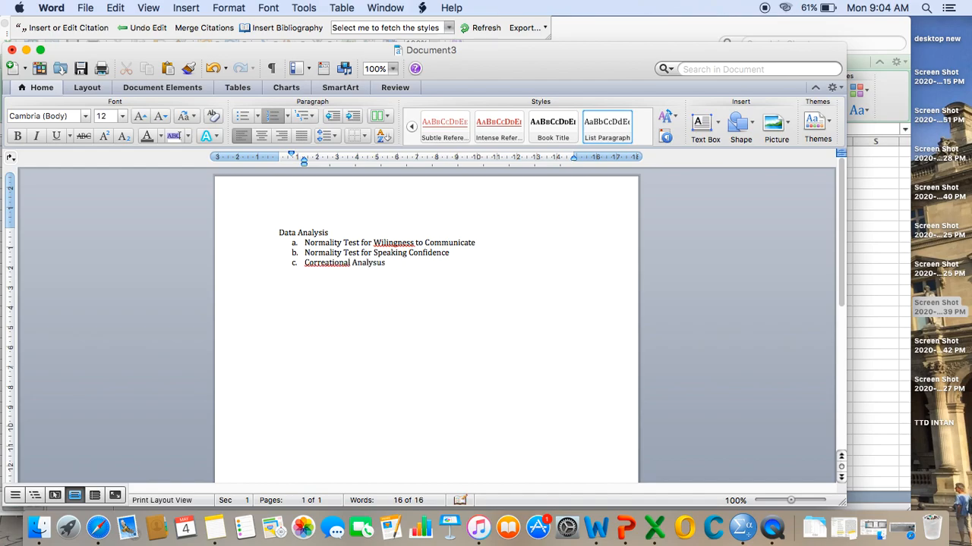
key(BackSpace)
key(BackSpace)
text(is)
- Insert an unlettered line below item a and paste the copied Tests of Normality table there
click(483, 242)
key(Return)
key(BackSpace)
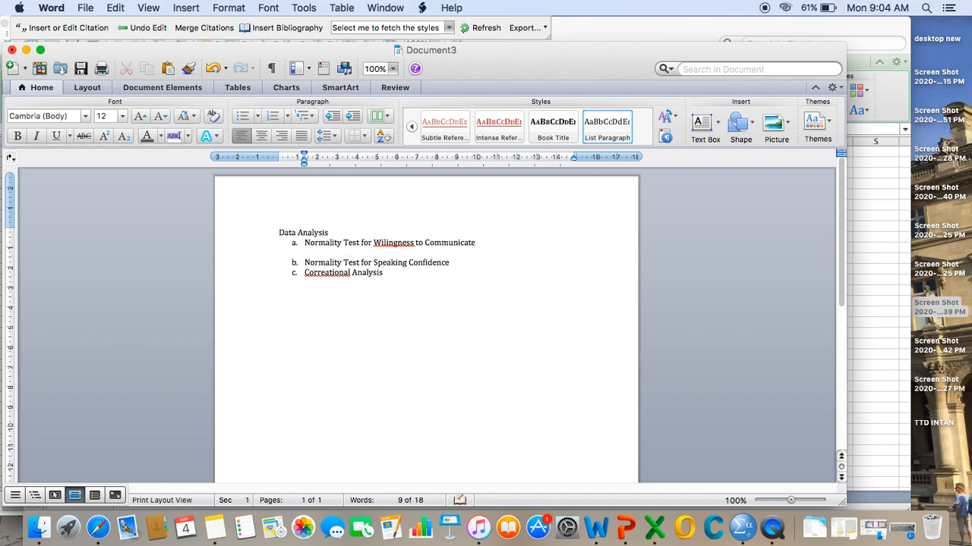
key(super+v)
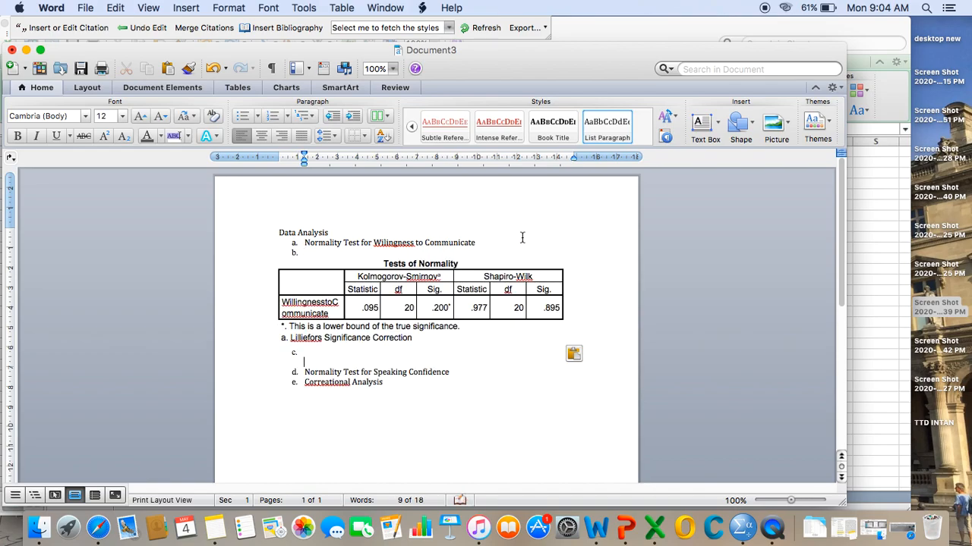
- Remove the empty list letters above and below the pasted table and add blank lines beneath it
click(329, 253)
key(BackSpace)
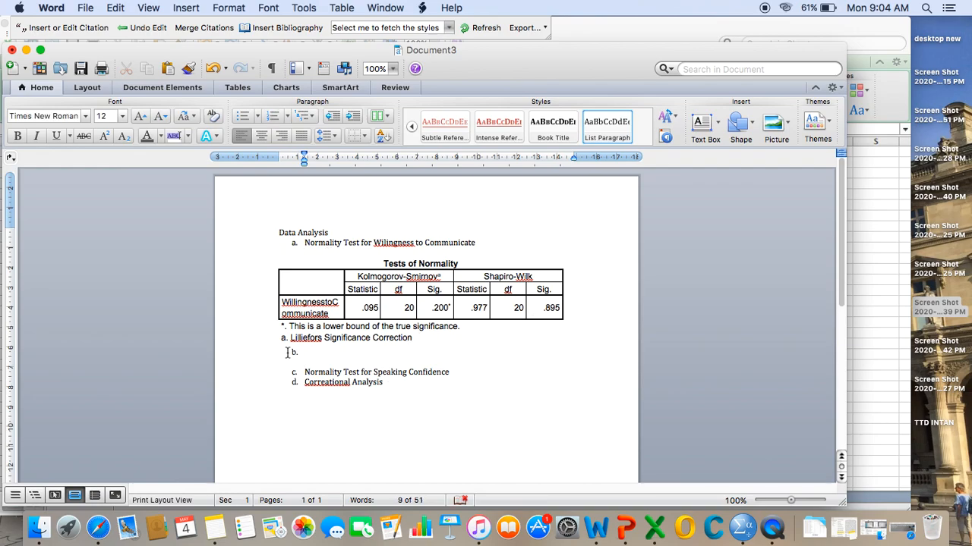
key(BackSpace)
key(Return)
key(Return)
key(Return)
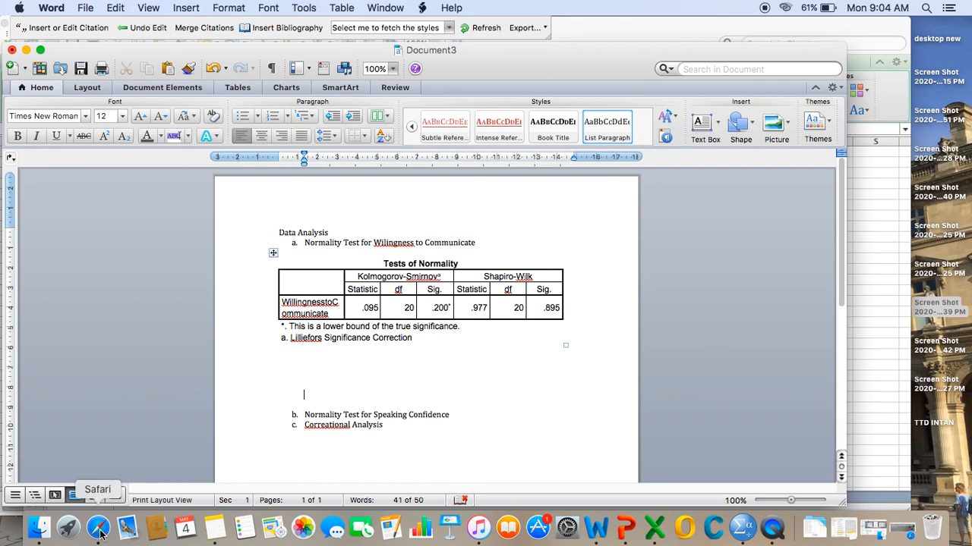
- Switch to SPSS and set up Explore with SpeakingConfidence replacing WillingnesstoCommunicate as the dependent variable
click(748, 531)
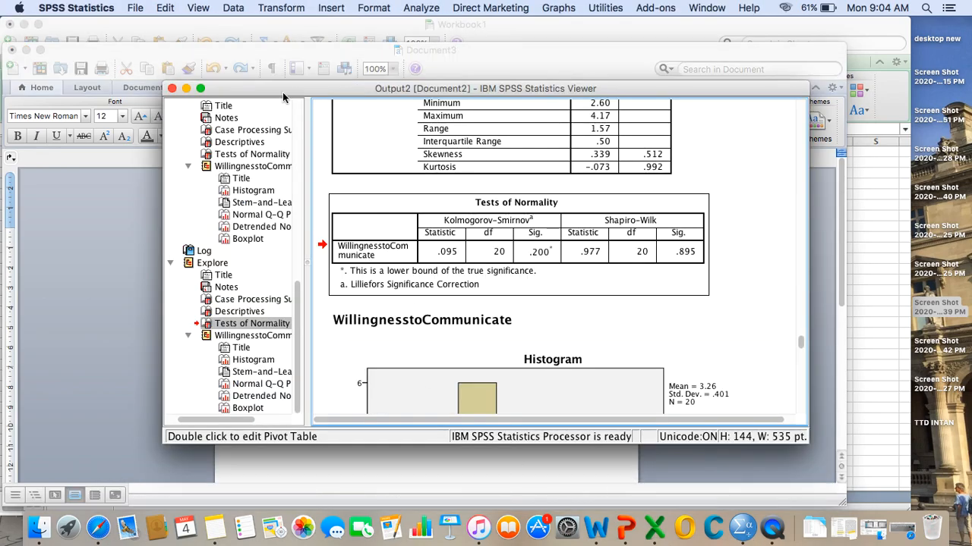
click(187, 88)
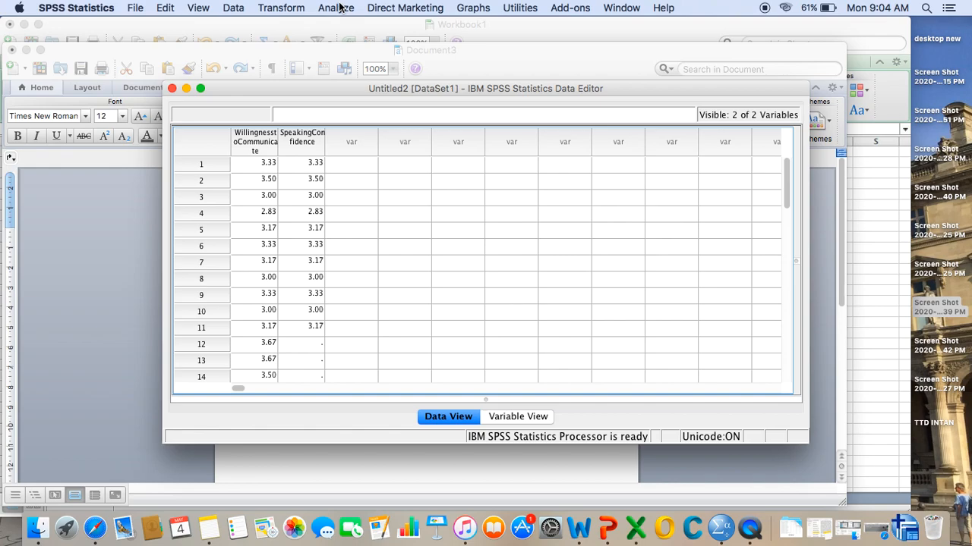
click(336, 8)
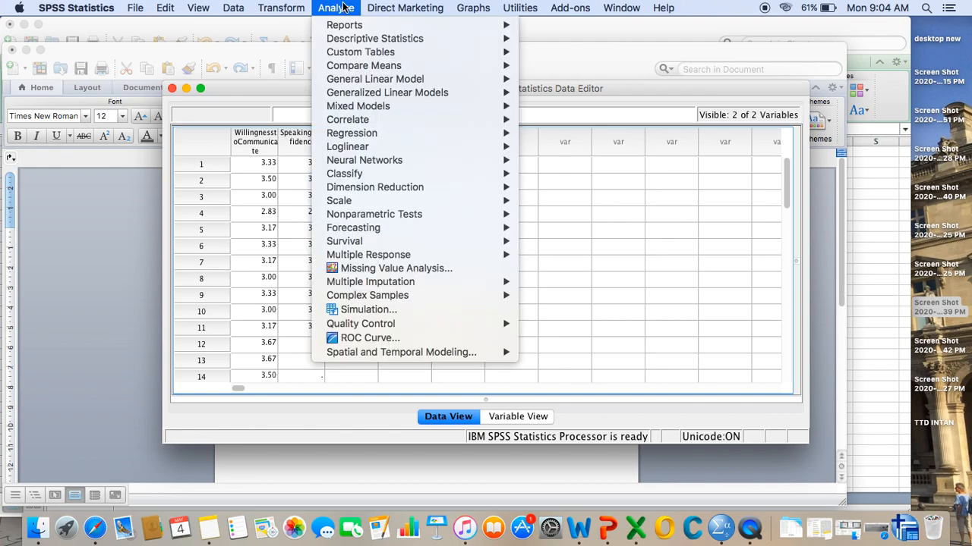
mouse_move(385, 39)
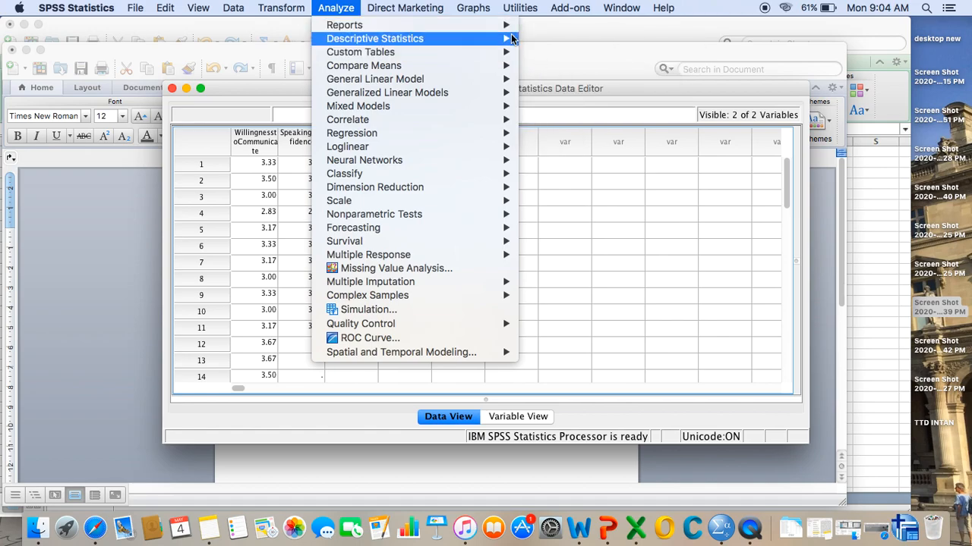
mouse_move(494, 38)
click(554, 69)
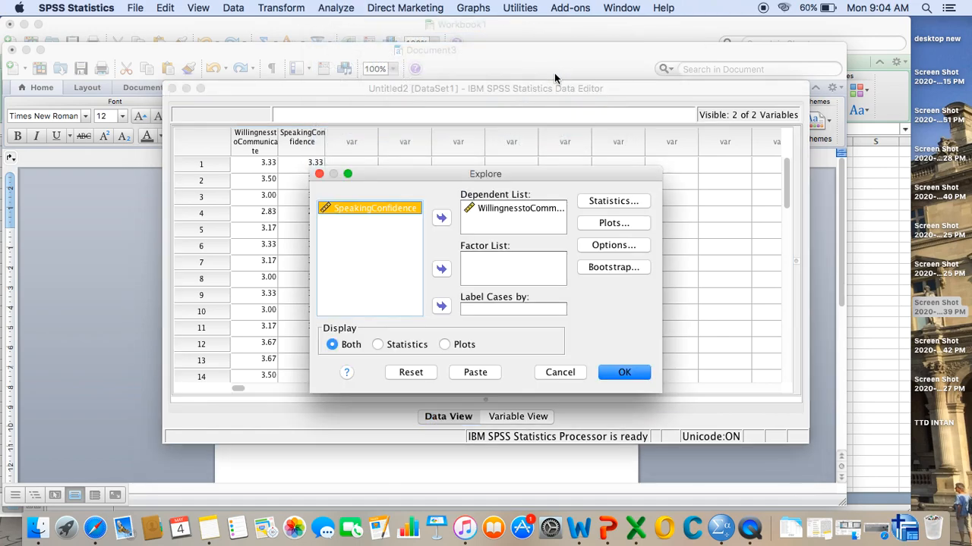
click(492, 211)
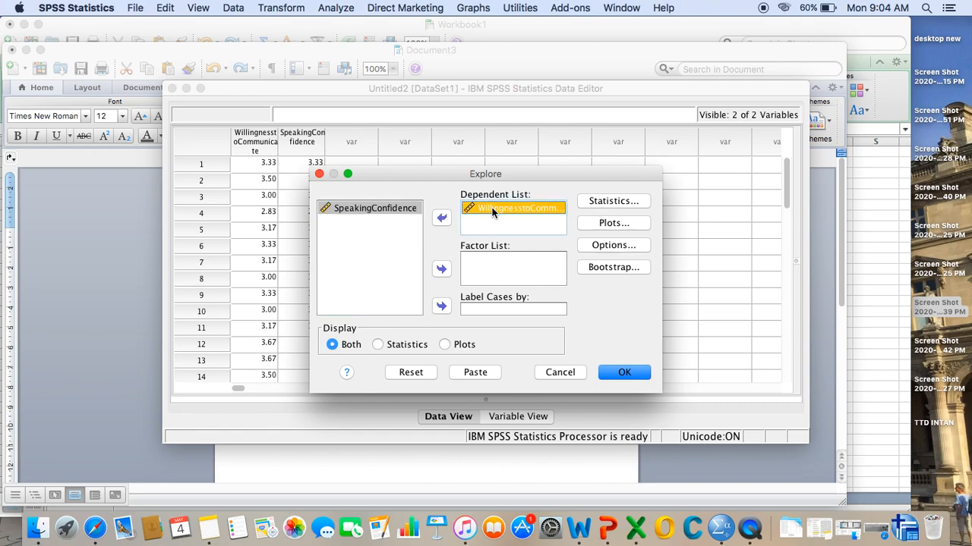
click(441, 219)
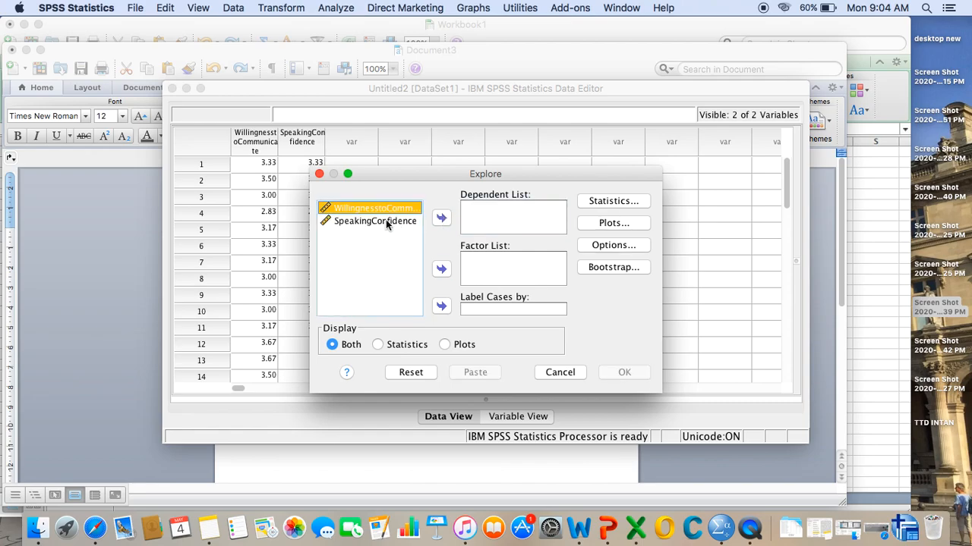
click(386, 220)
click(441, 218)
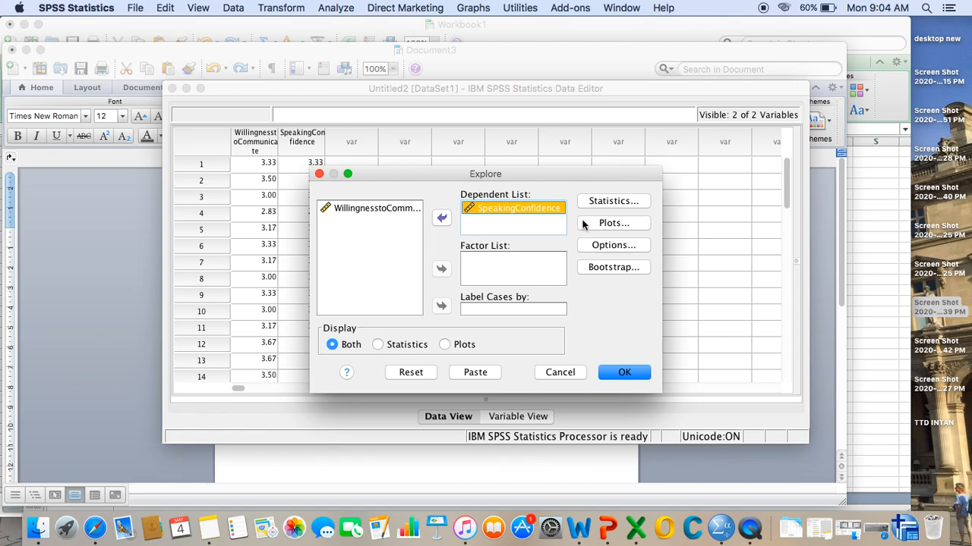
- Check that normality plots with tests are enabled and run the Explore analysis for SpeakingConfidence
click(614, 223)
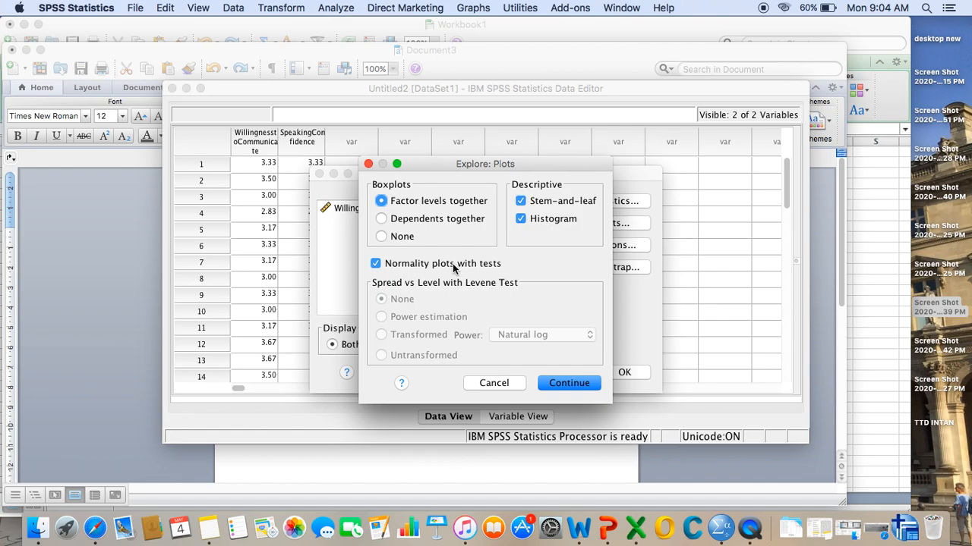
click(562, 383)
click(624, 373)
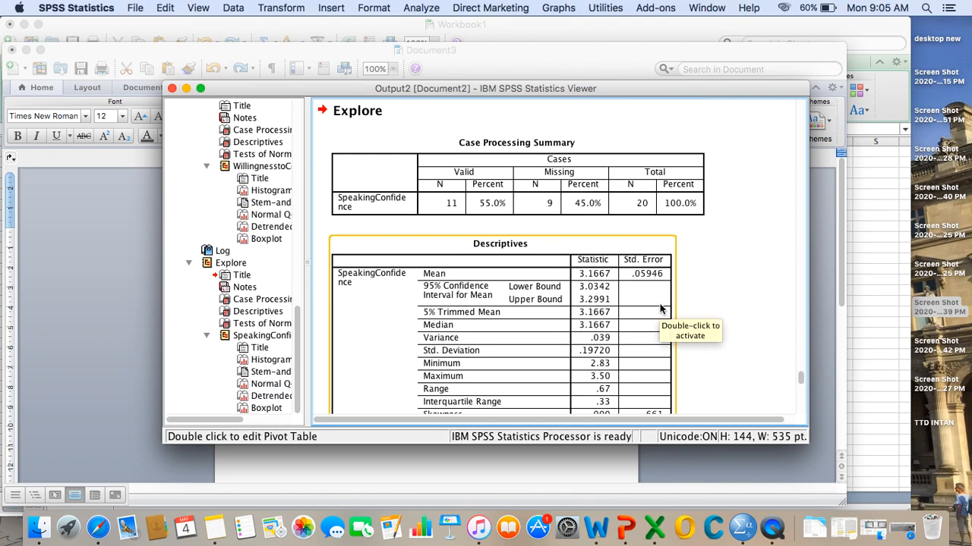
- Copy the SpeakingConfidence Tests of Normality table from the output
scroll(661, 309, down, 5)
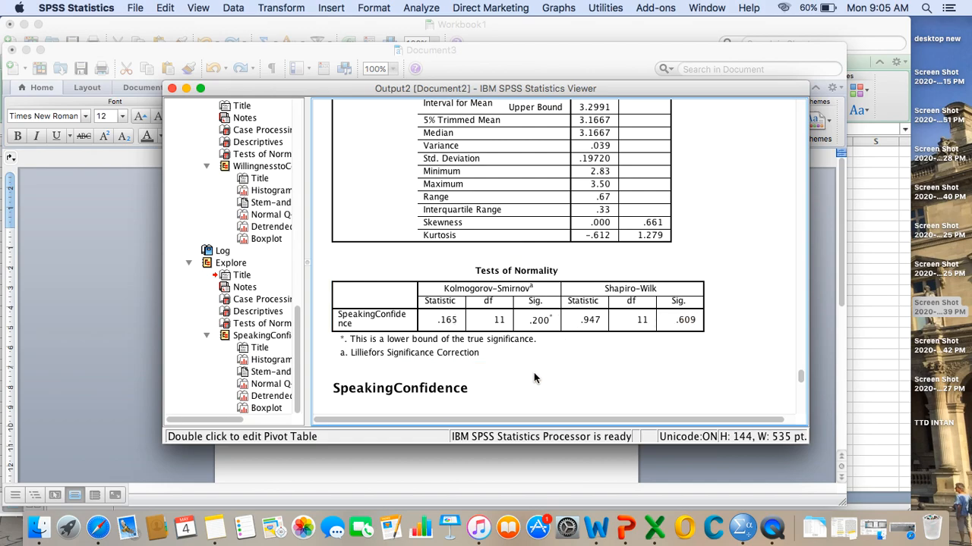
right_click(543, 331)
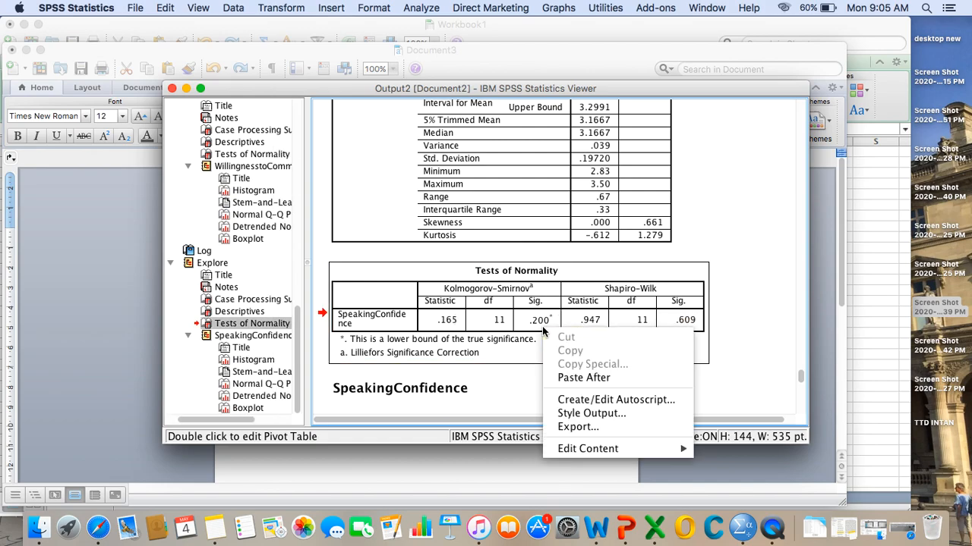
click(780, 290)
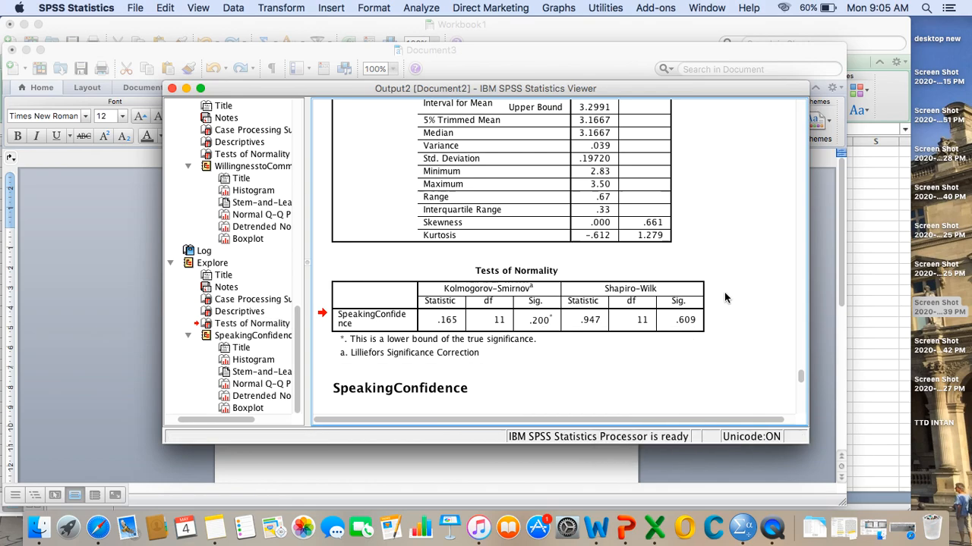
right_click(668, 302)
click(689, 321)
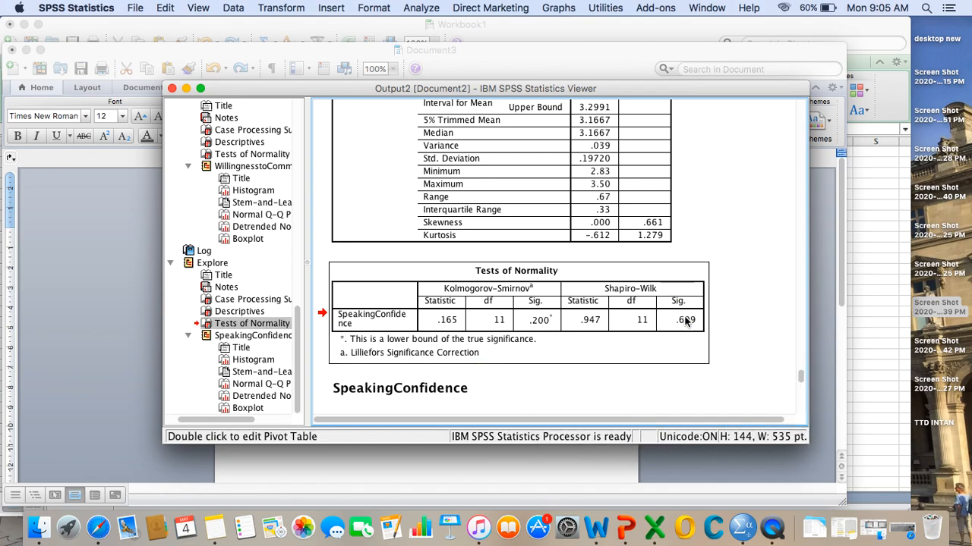
- Switch to the Word document and paste the copied table on an unlettered line below item b, "Normality Test for Speaking Confidence"
click(514, 474)
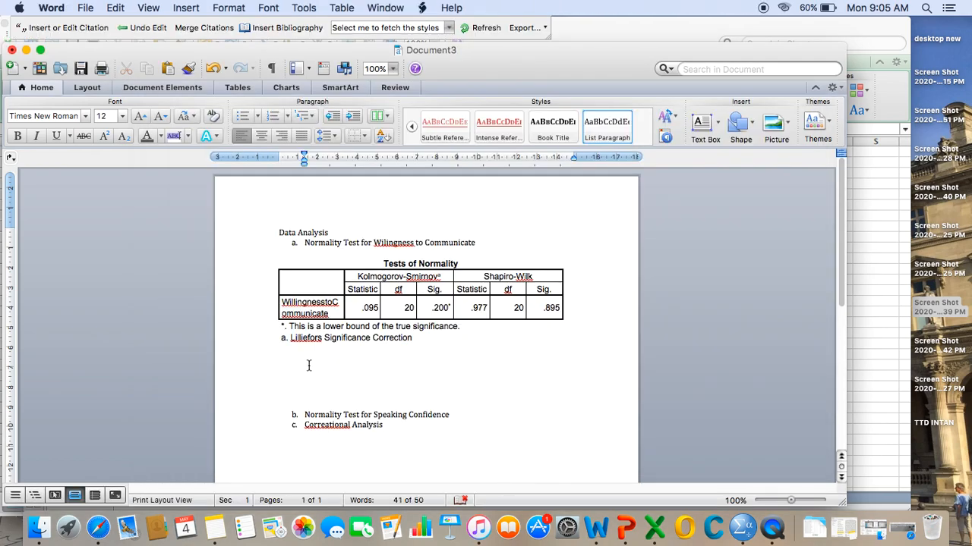
click(457, 419)
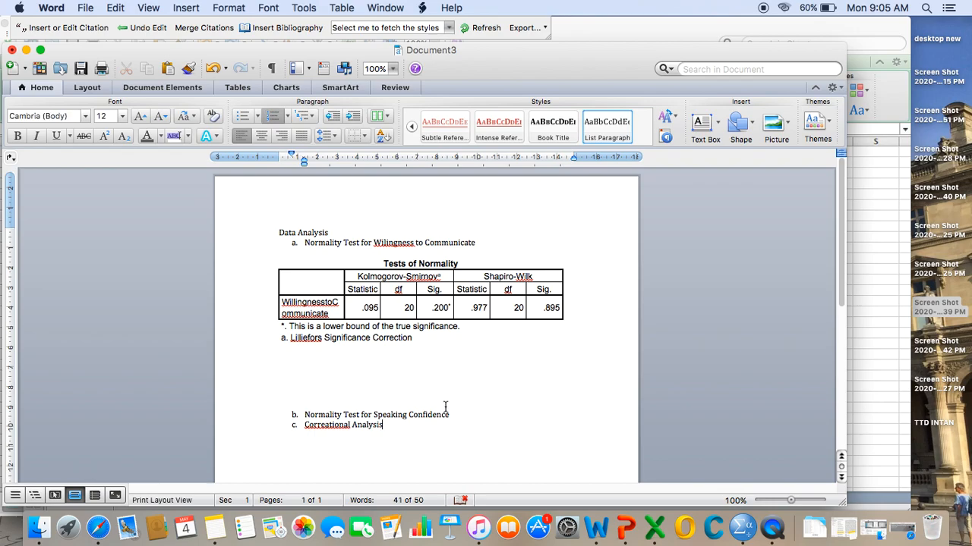
key(Return)
key(Return)
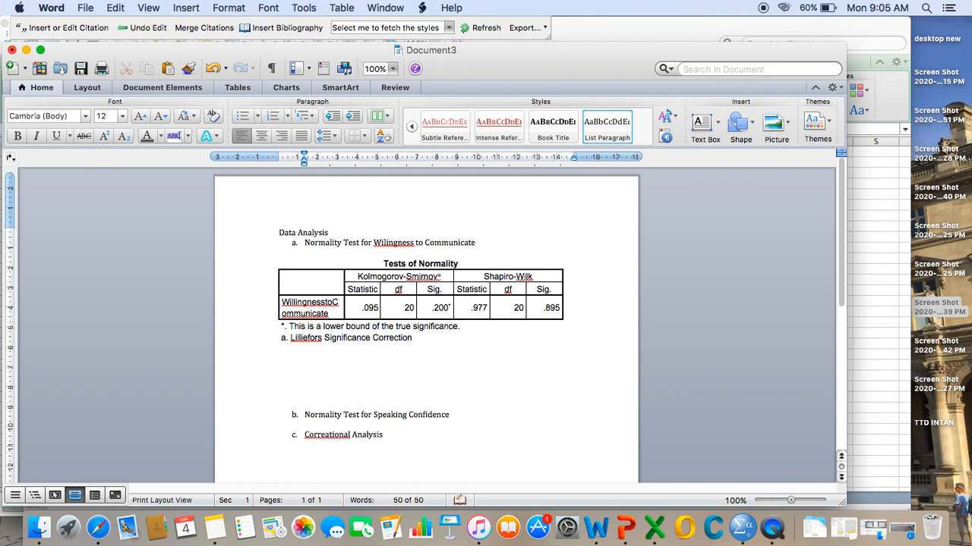
key(super+v)
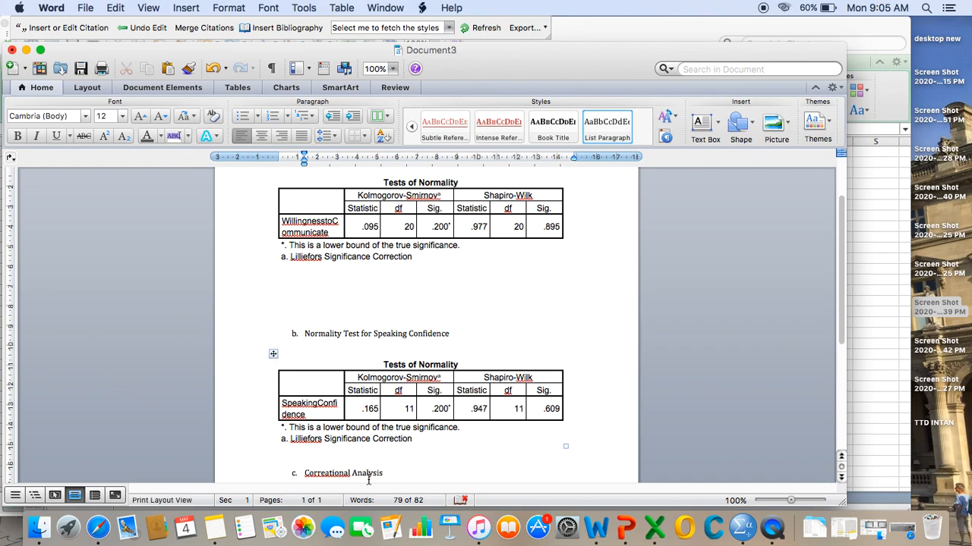
- Remove the surplus blank lines between the WillingnesstoCommunicate table and item b
scroll(369, 478, down, 1)
click(297, 279)
key(BackSpace)
key(BackSpace)
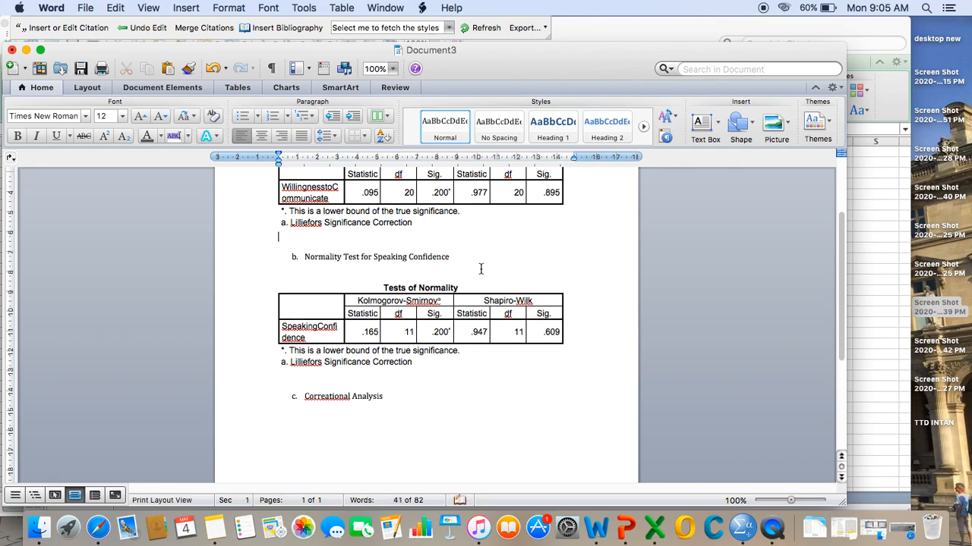
key(BackSpace)
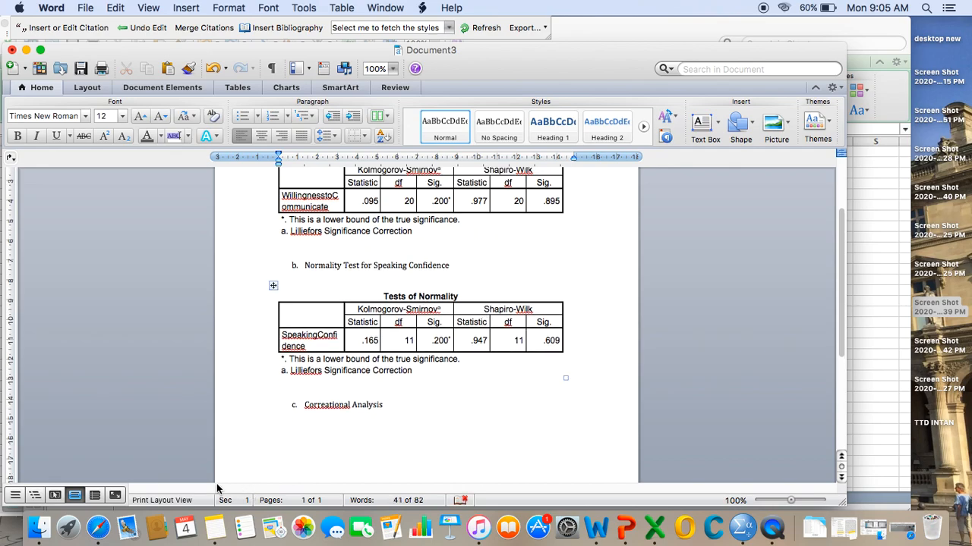
- Switch to SPSS and set up a two-tailed Pearson bivariate correlation of WillingnesstoCommunicate and SpeakingConfidence
click(98, 527)
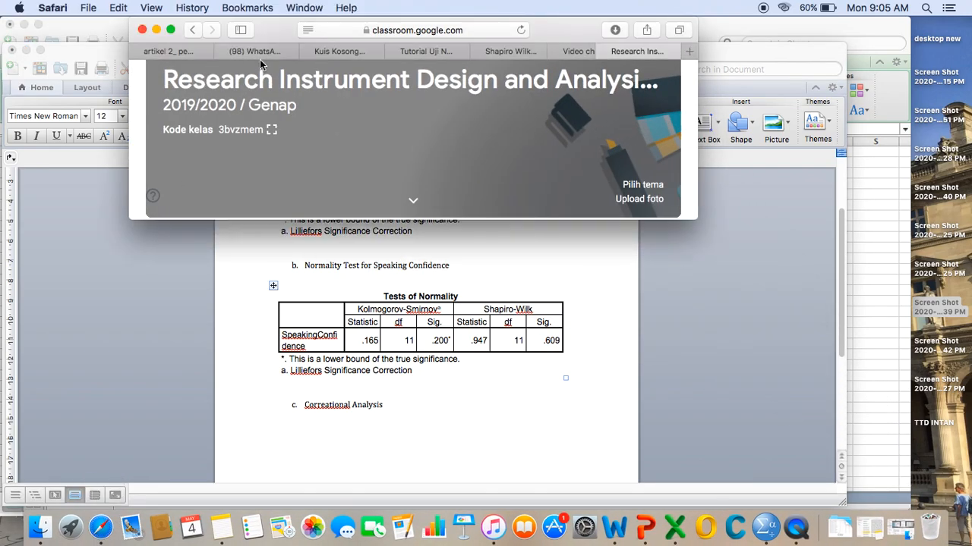
click(155, 30)
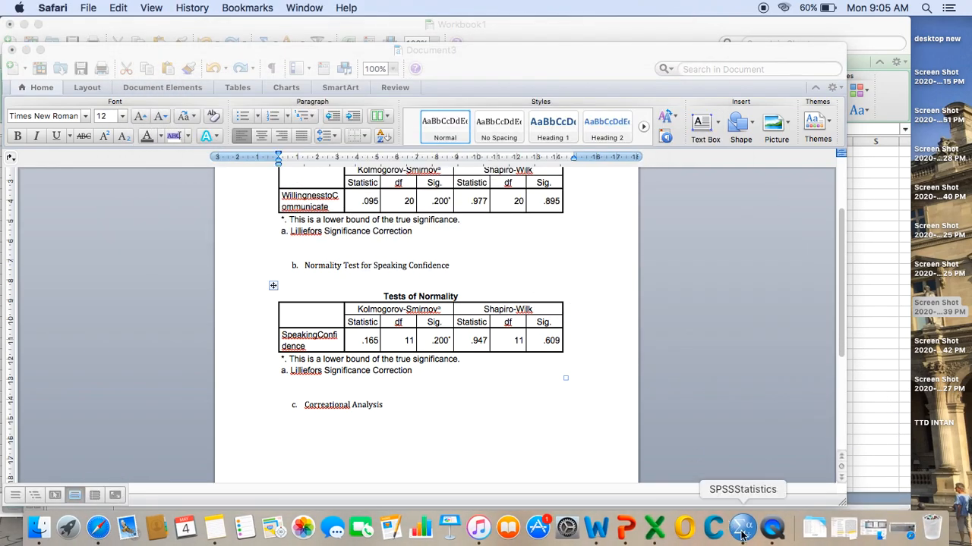
click(746, 534)
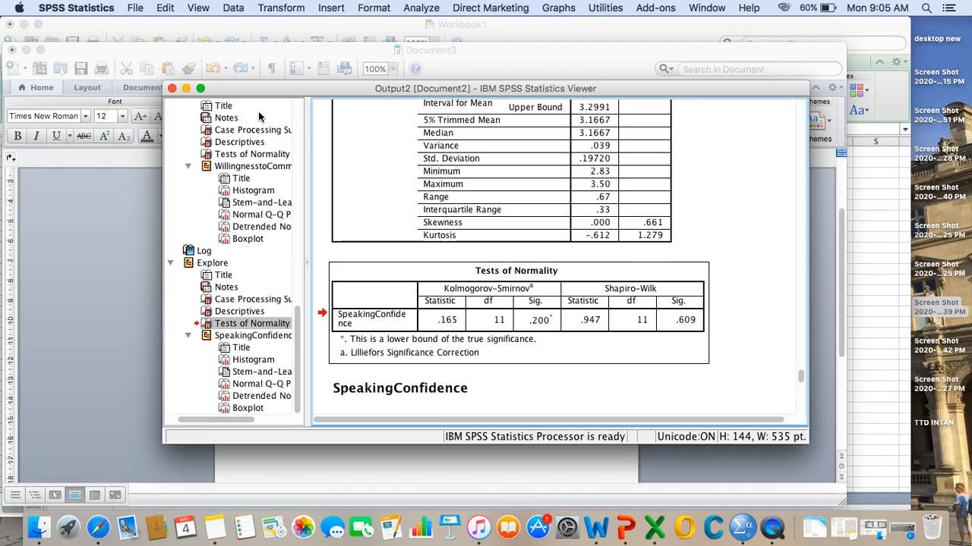
click(186, 88)
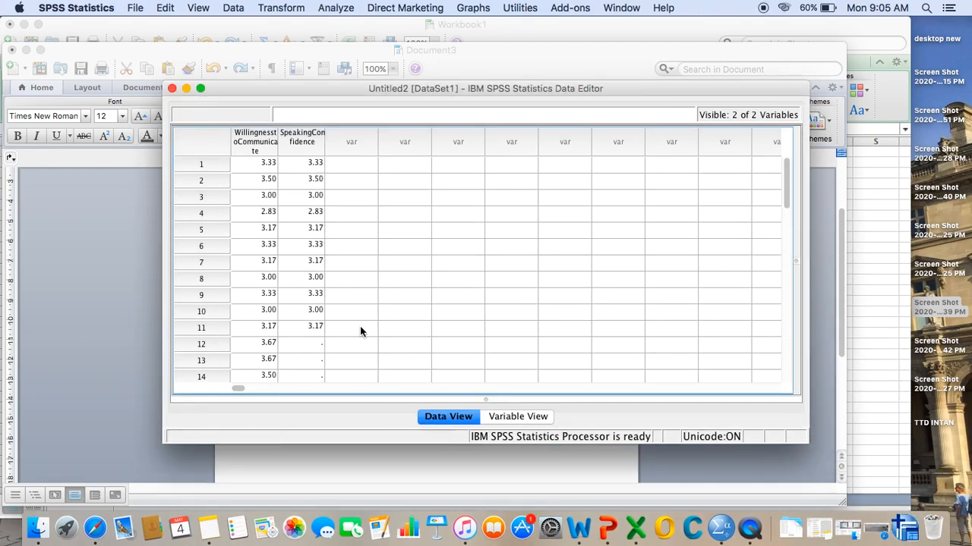
click(342, 8)
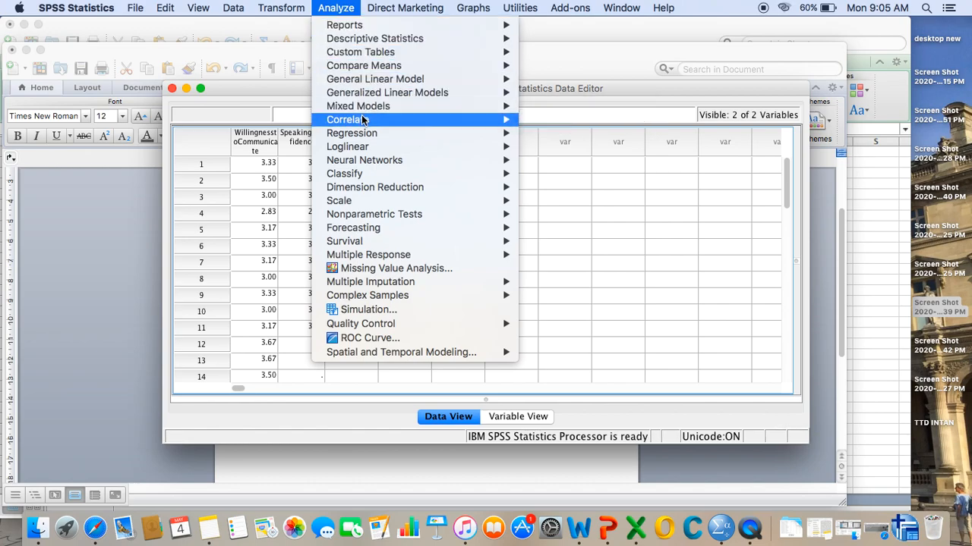
mouse_move(364, 122)
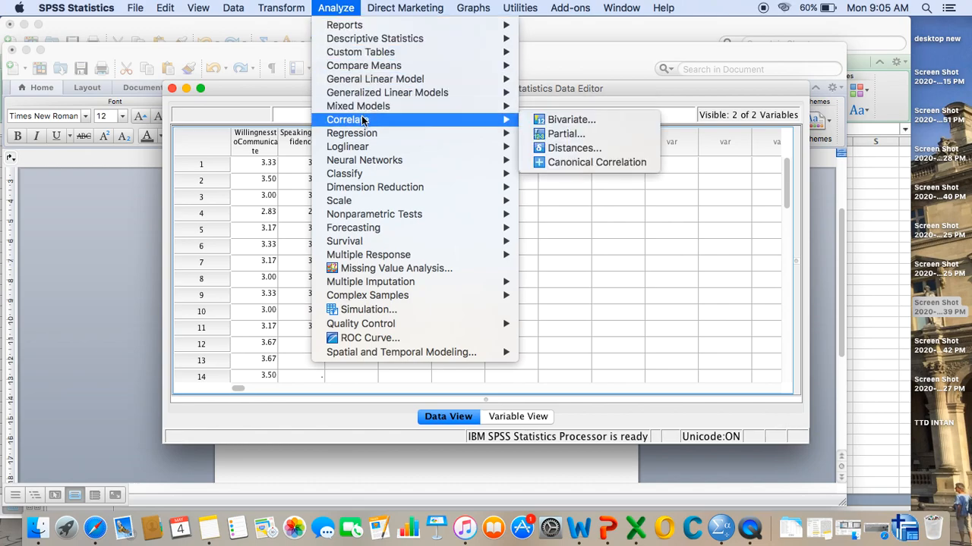
click(537, 121)
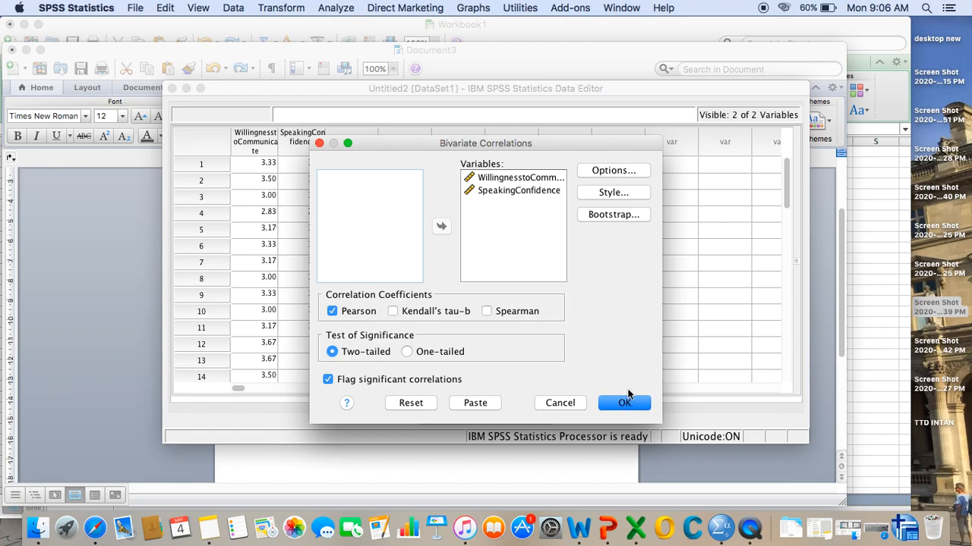
- Include means and standard deviations with missing cases excluded pairwise, and run the bivariate correlation
click(630, 171)
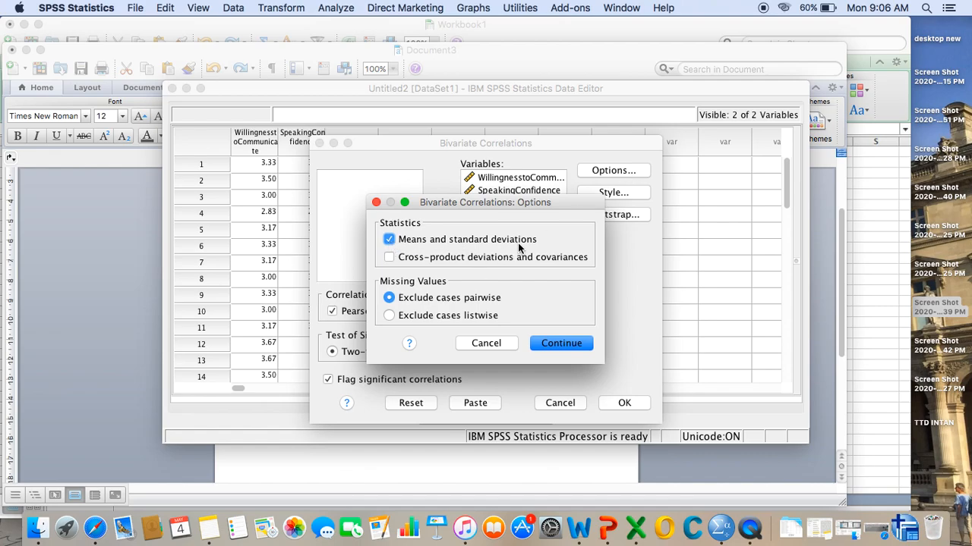
click(535, 345)
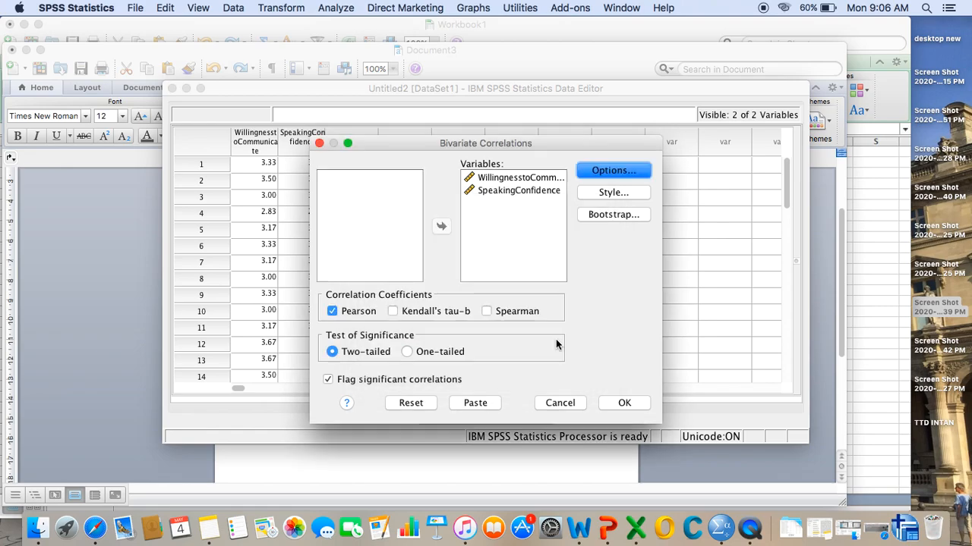
click(621, 403)
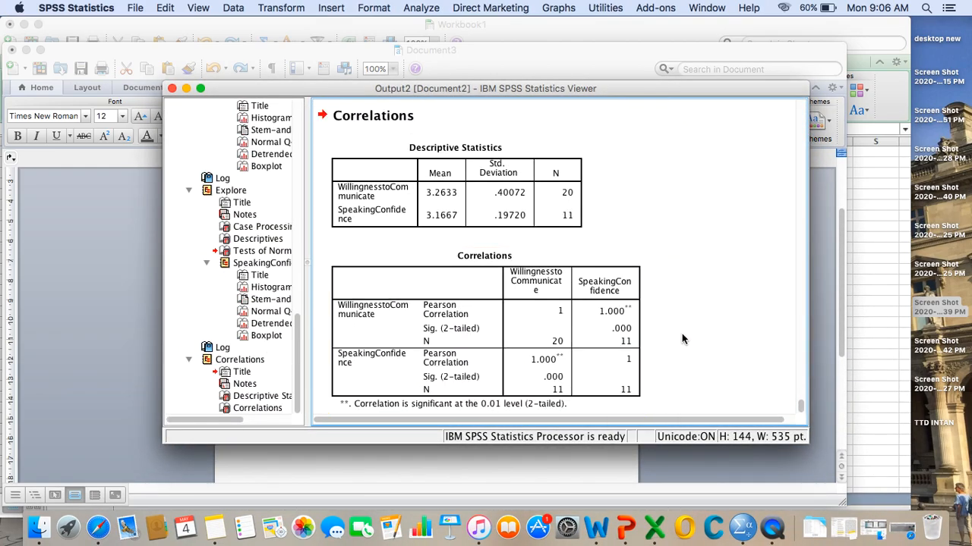
- Review the correlation output and copy the Correlations table
scroll(681, 339, down, 1)
scroll(681, 339, up, 1)
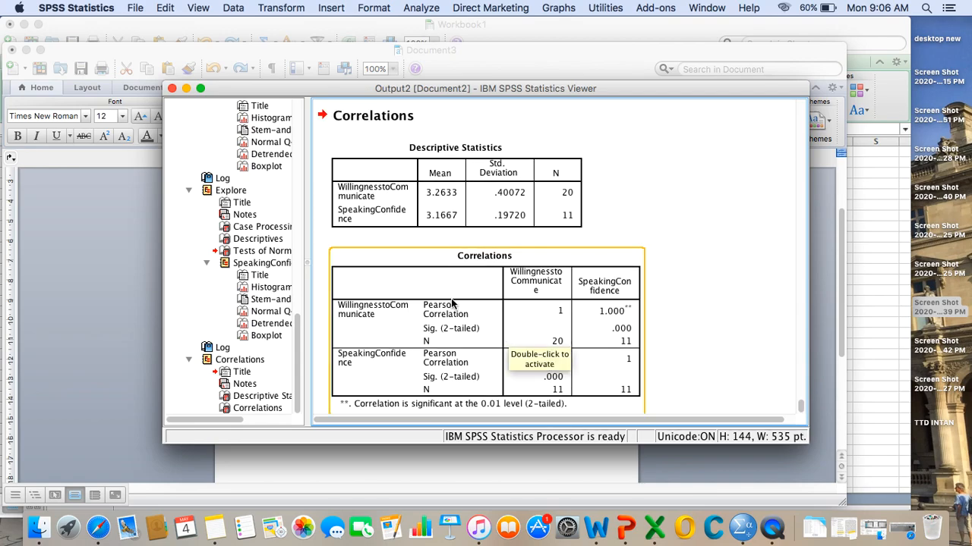
scroll(538, 303, down, 1)
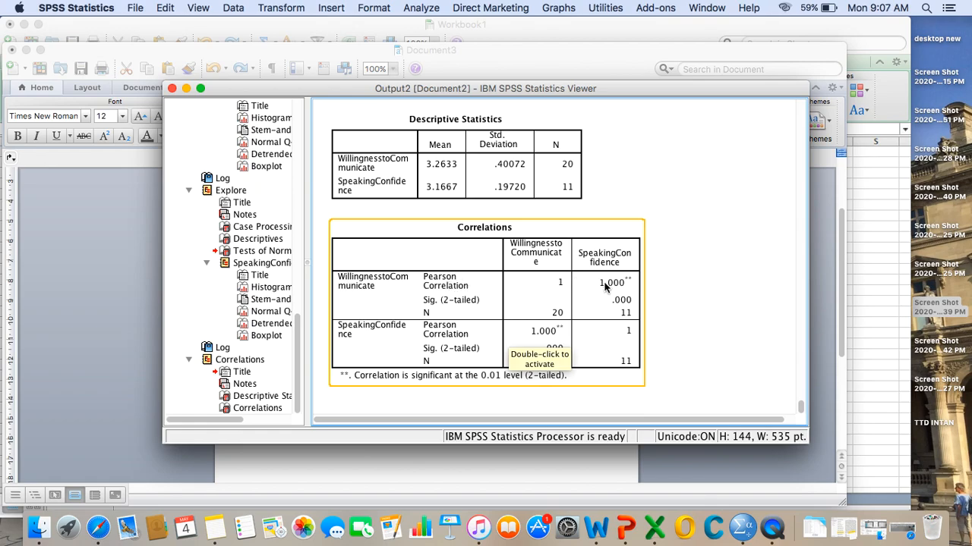
right_click(576, 317)
click(553, 295)
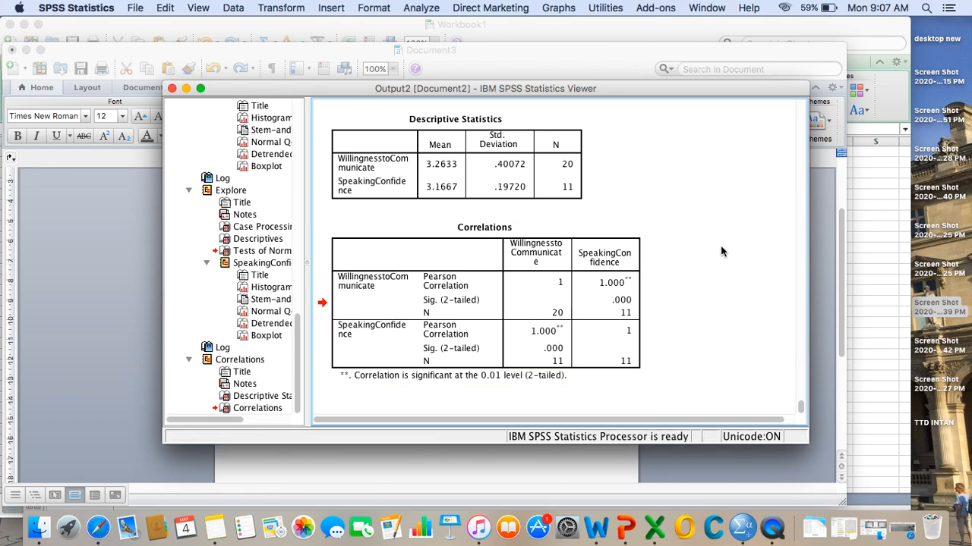
right_click(552, 295)
click(570, 312)
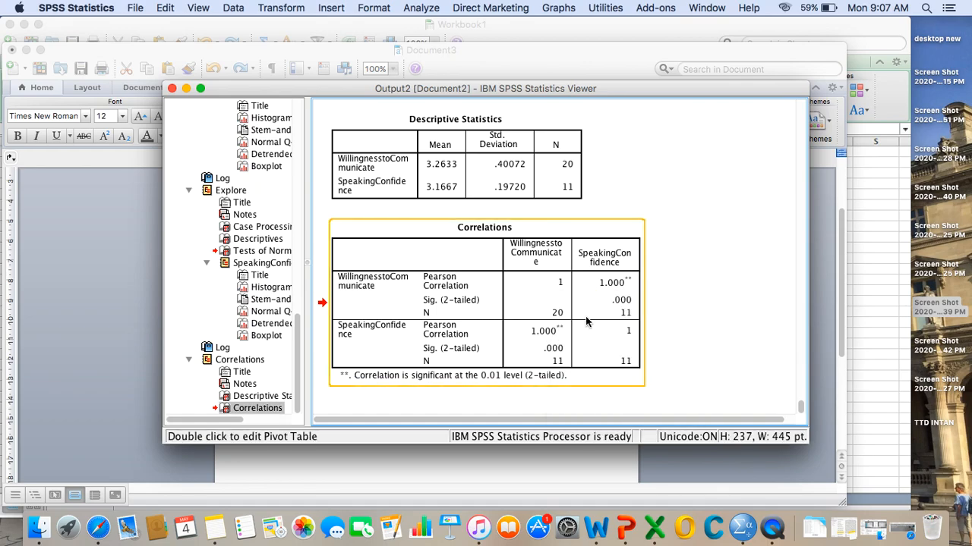
- Switch to the Word document and paste the Correlations table below item c, "Correational Analysis"
click(334, 465)
click(312, 430)
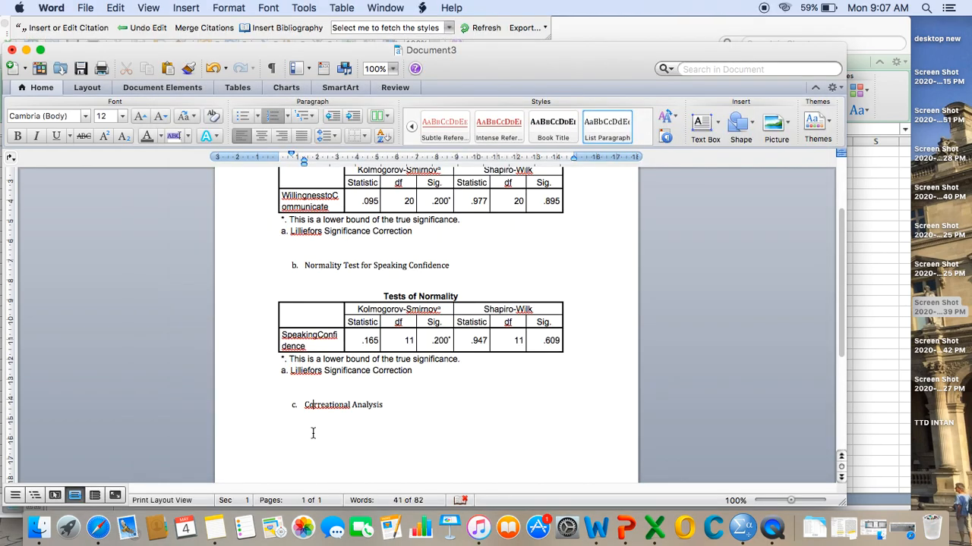
key(Return)
key(Return)
key(BackSpace)
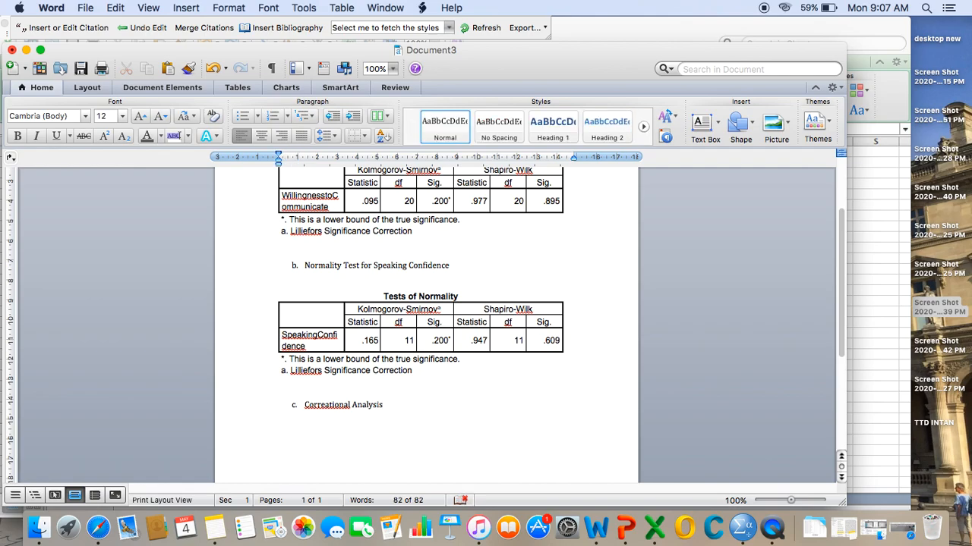
key(super+v)
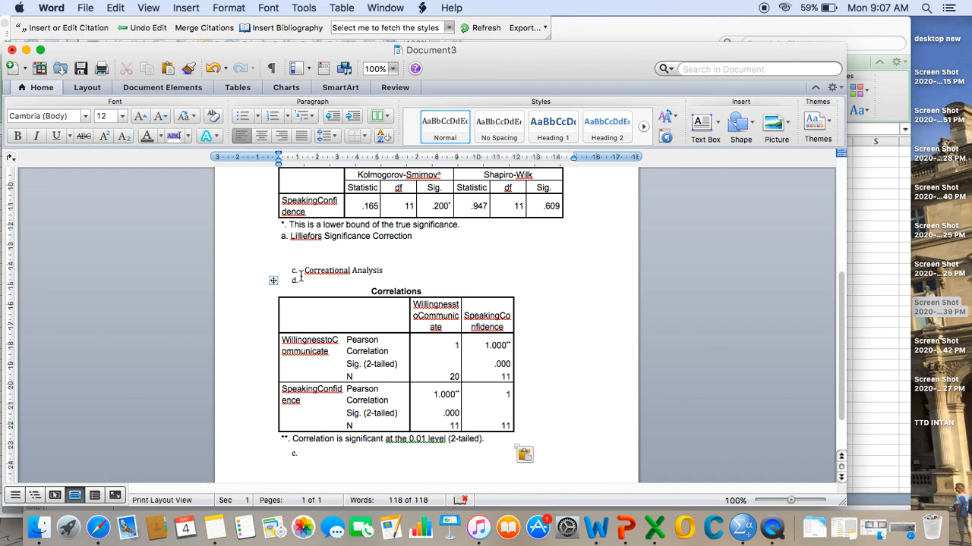
- Remove the empty list letter d above the pasted Correlations table and review the document's tables
click(299, 280)
key(BackSpace)
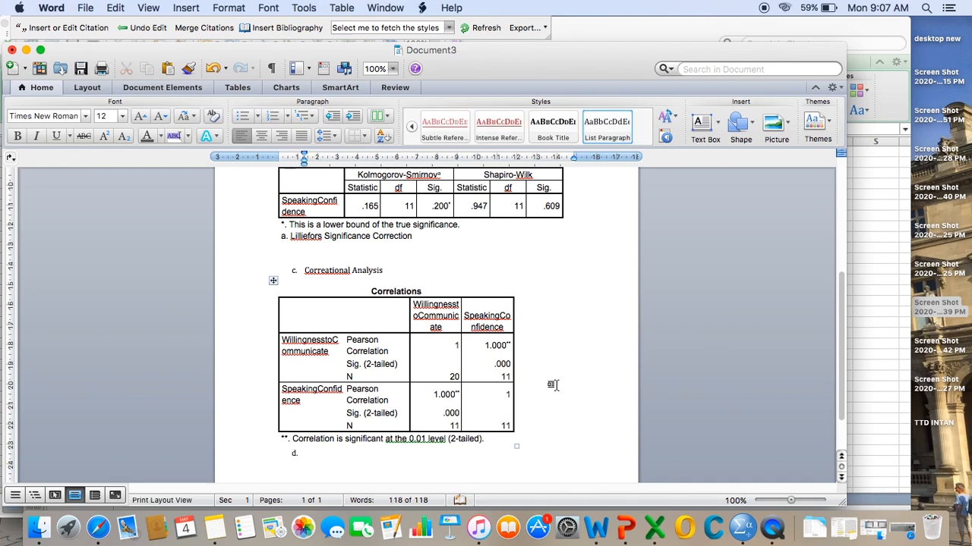
scroll(518, 348, up, 5)
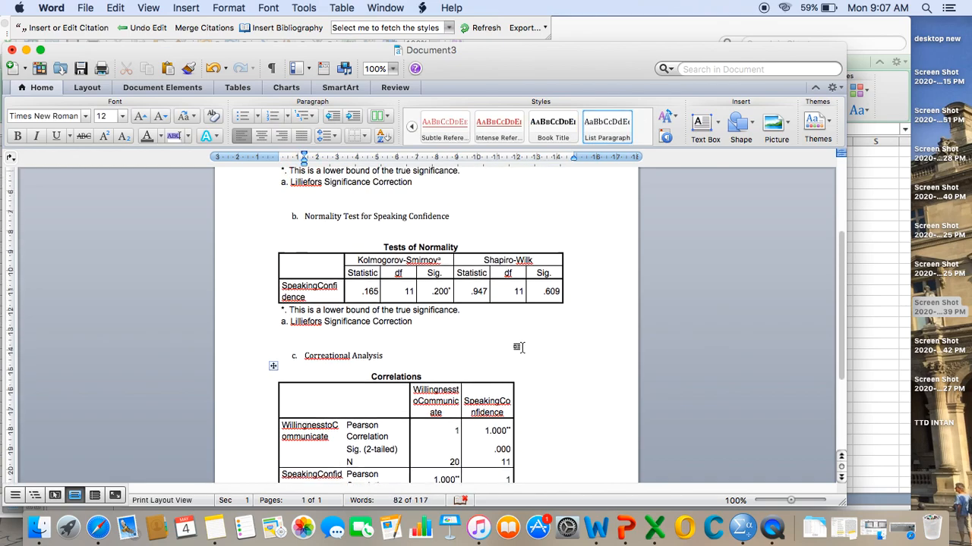
scroll(519, 348, down, 2)
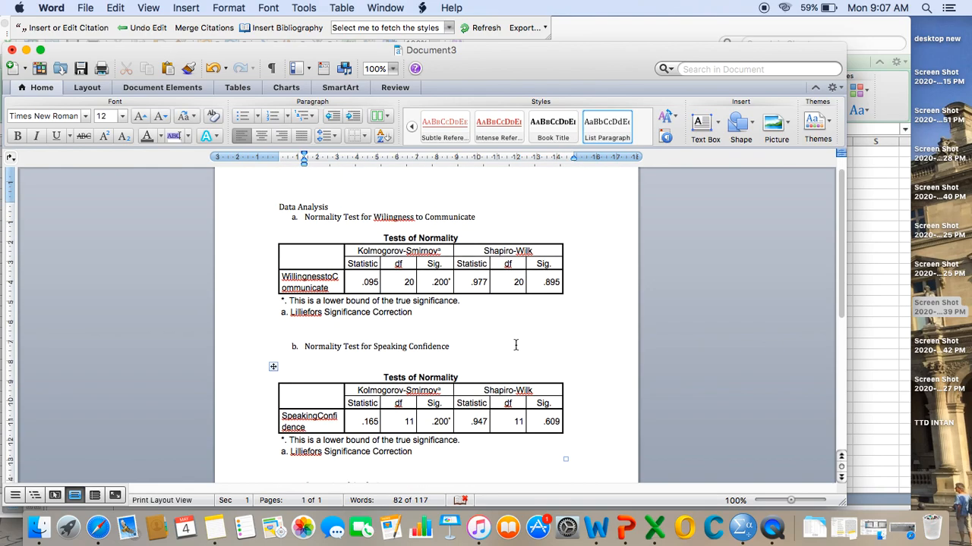
scroll(515, 345, down, 8)
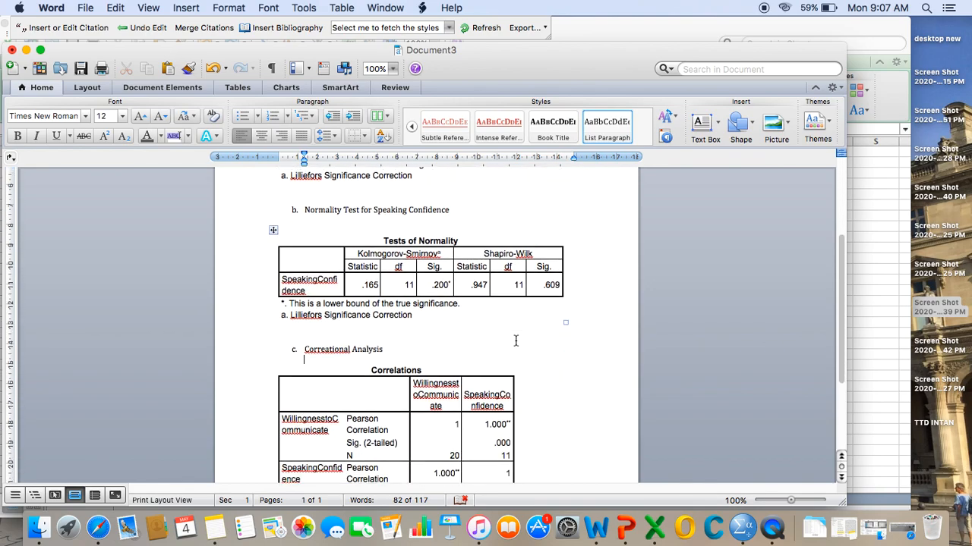